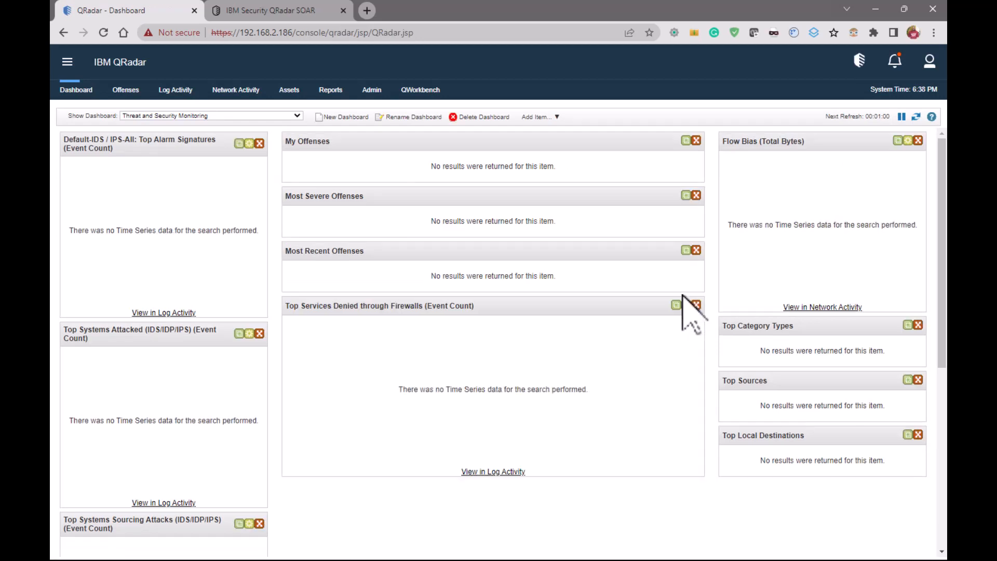
# Open the log source management list from the administration console's event data sources
pyautogui.click(372, 91)
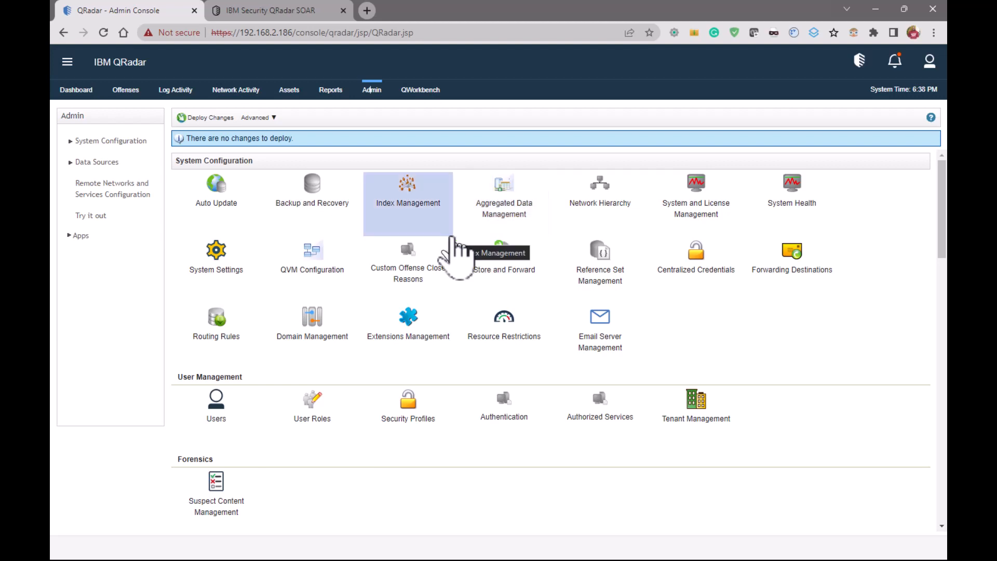
pyautogui.click(97, 163)
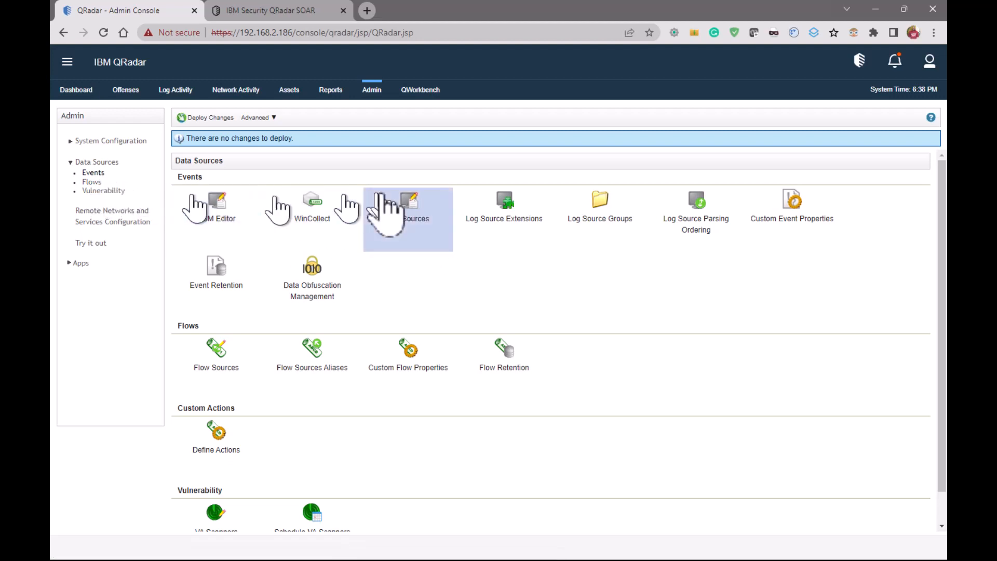
pyautogui.click(407, 208)
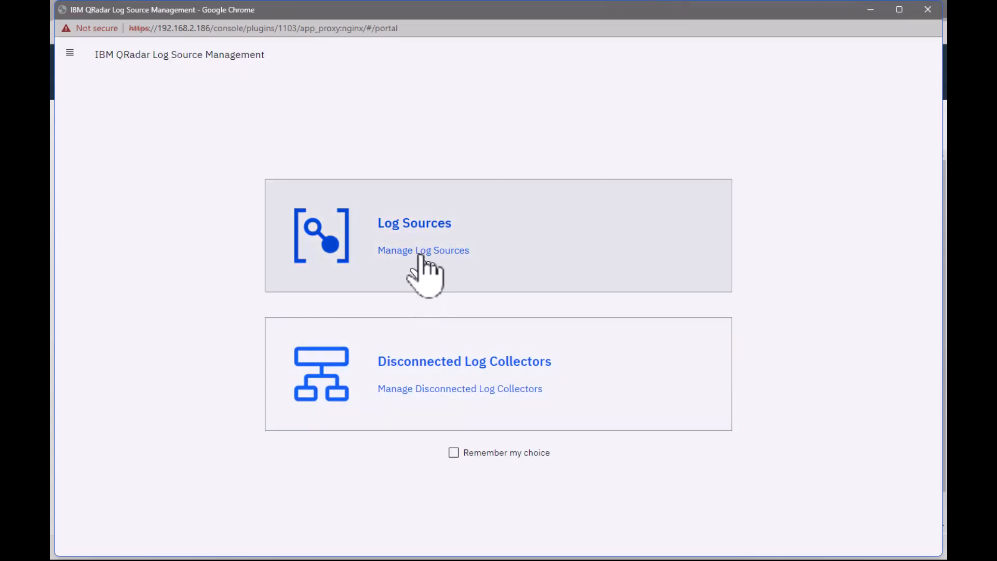
pyautogui.click(422, 267)
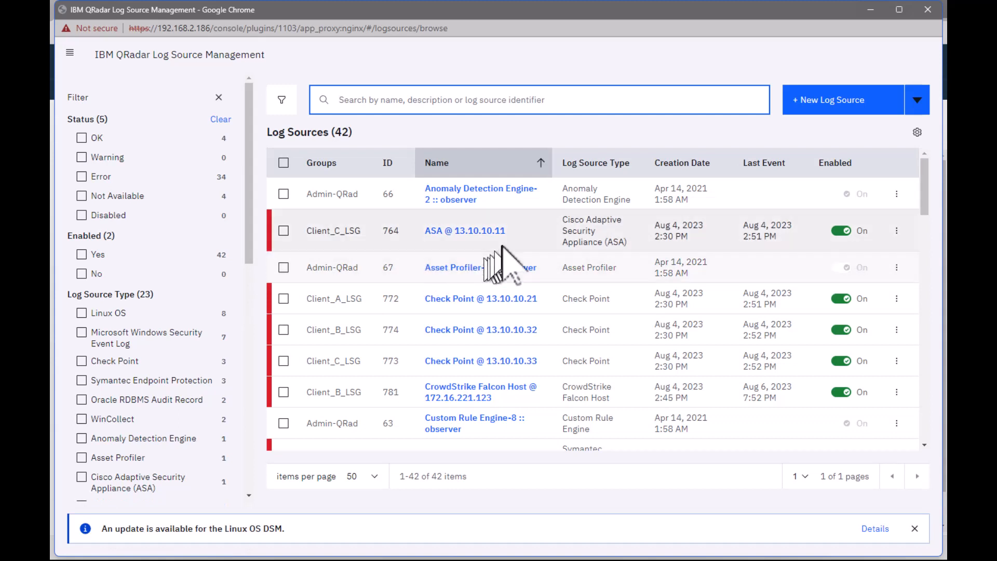
# Examine the groups, names and types of the configured log sources, then close the log source management window
pyautogui.scroll(-4, 503, 254)
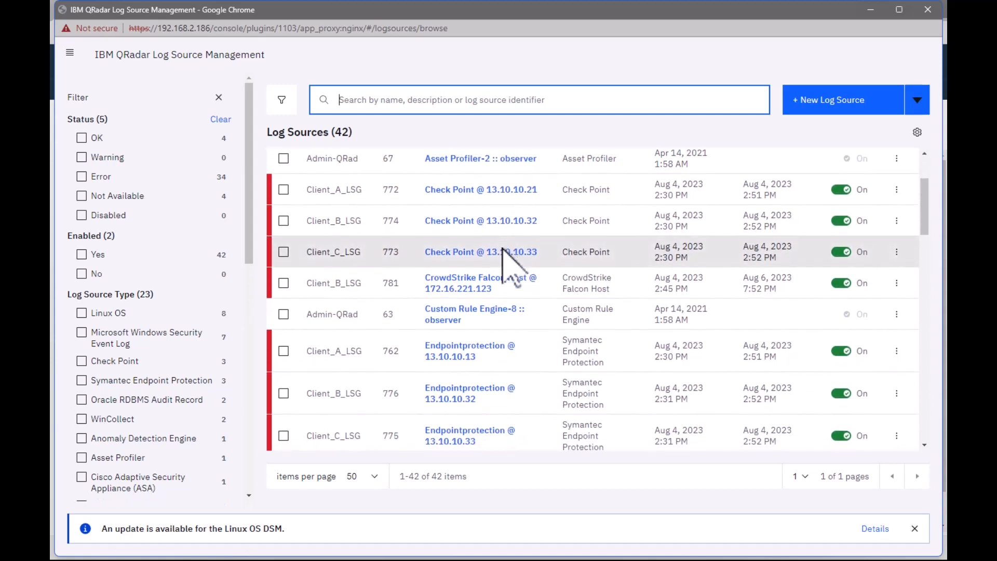
pyautogui.scroll(-4, 503, 255)
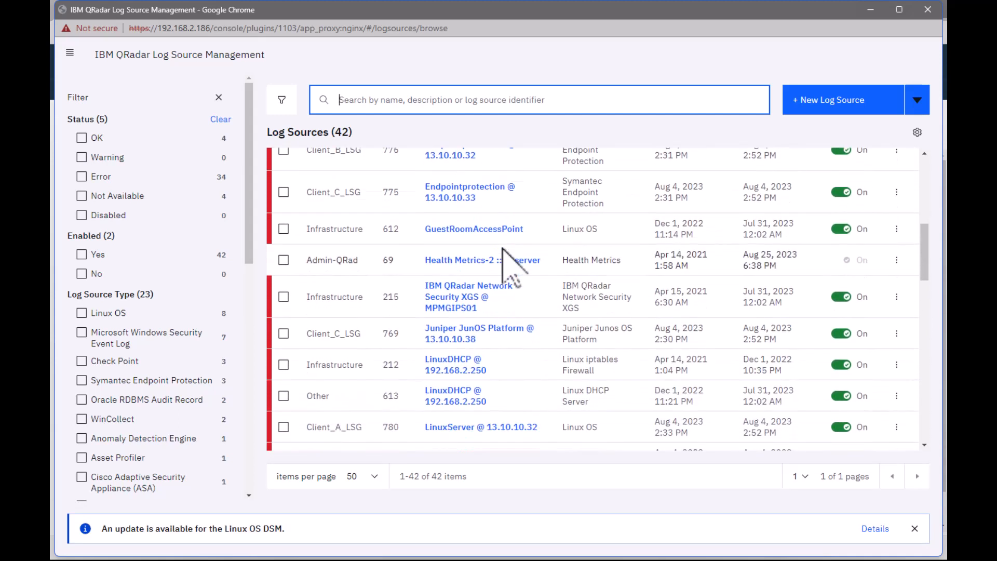
pyautogui.scroll(-3, 502, 250)
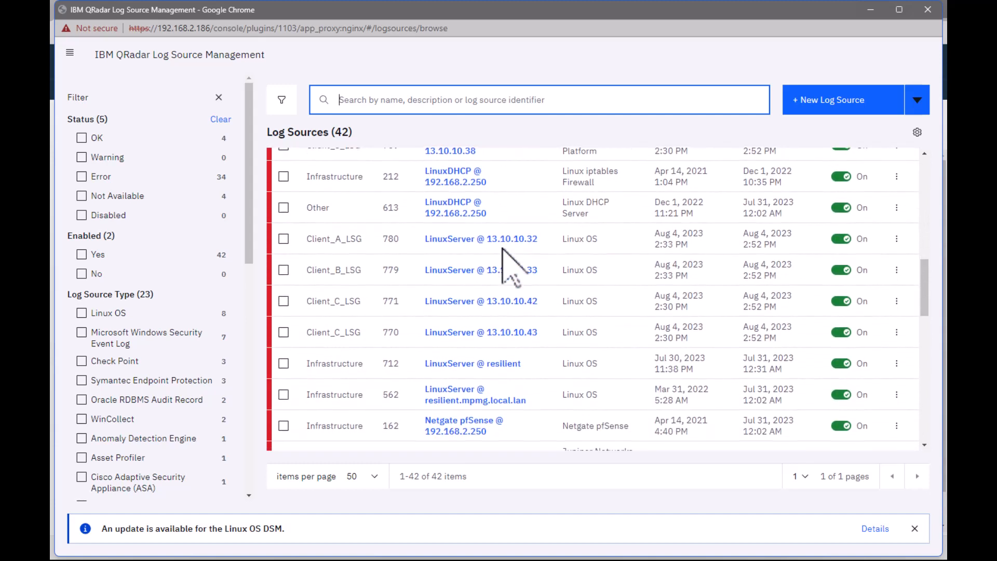
pyautogui.scroll(-3, 503, 249)
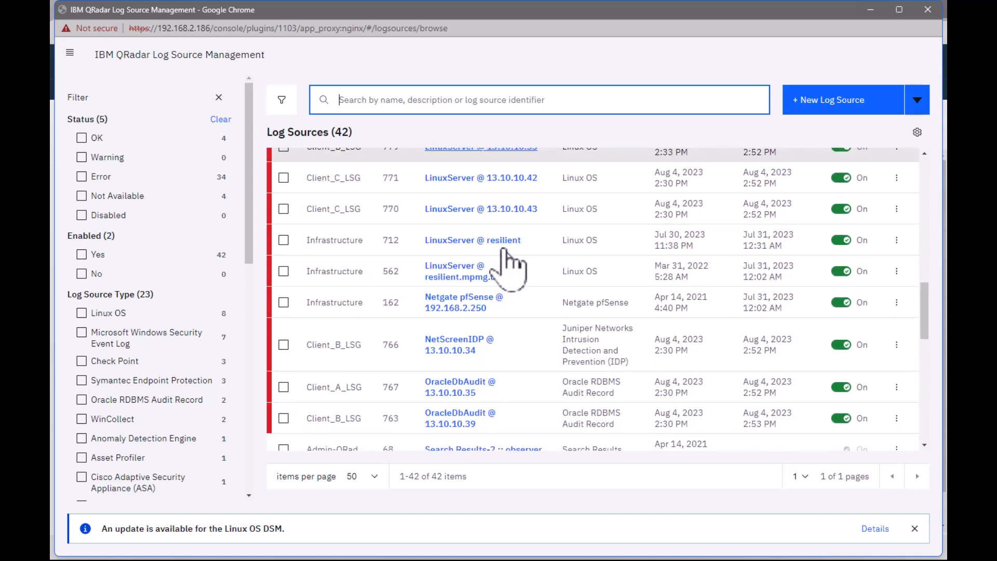
pyautogui.scroll(-3, 503, 250)
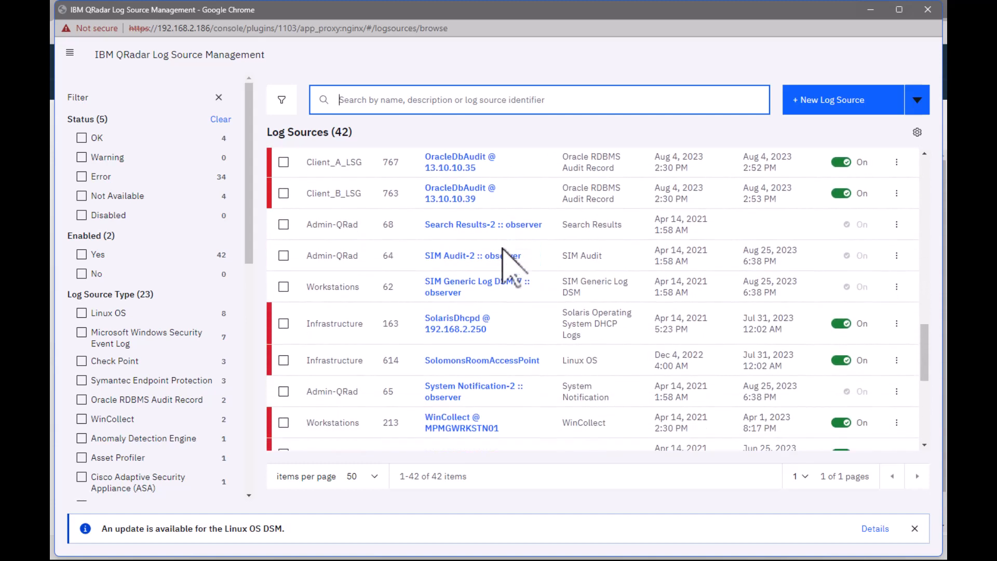
pyautogui.scroll(-2, 511, 265)
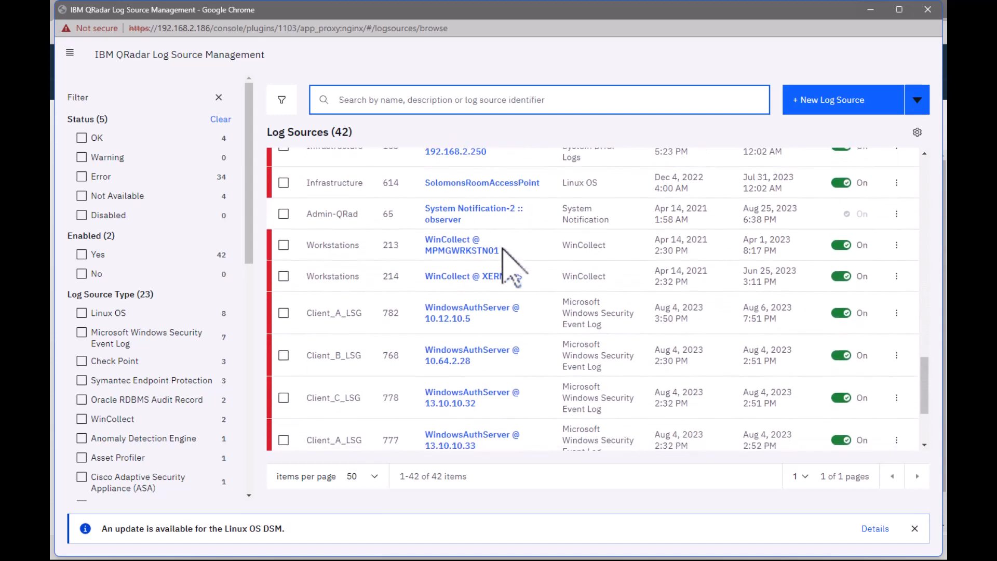
pyautogui.scroll(-1, 506, 265)
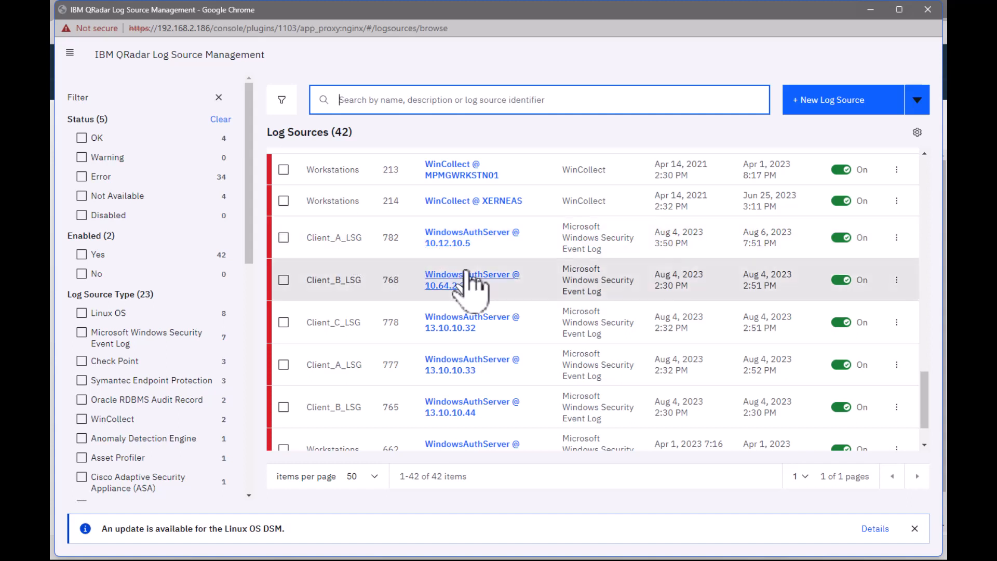
pyautogui.scroll(5, 470, 286)
pyautogui.scroll(8, 470, 286)
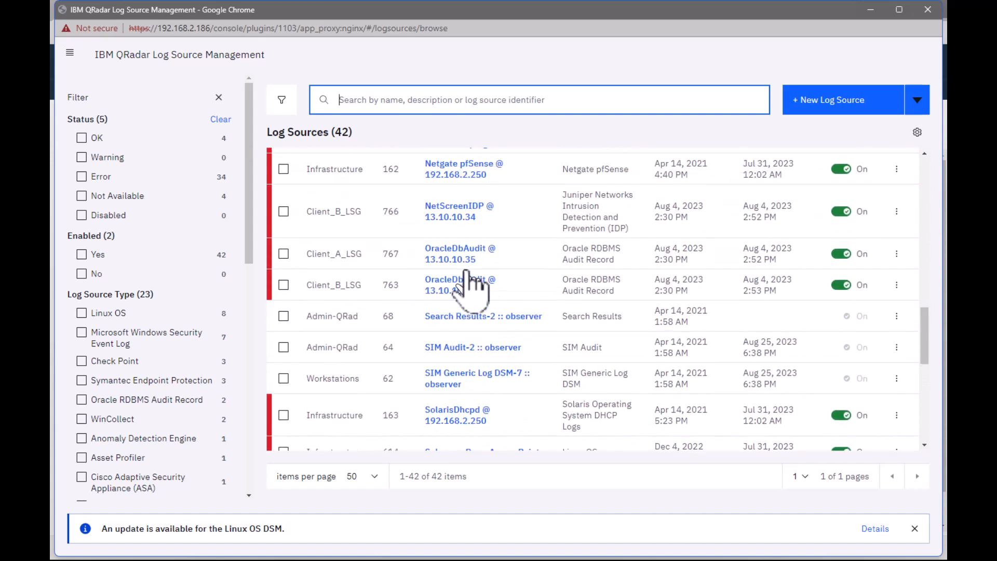
pyautogui.scroll(4, 470, 286)
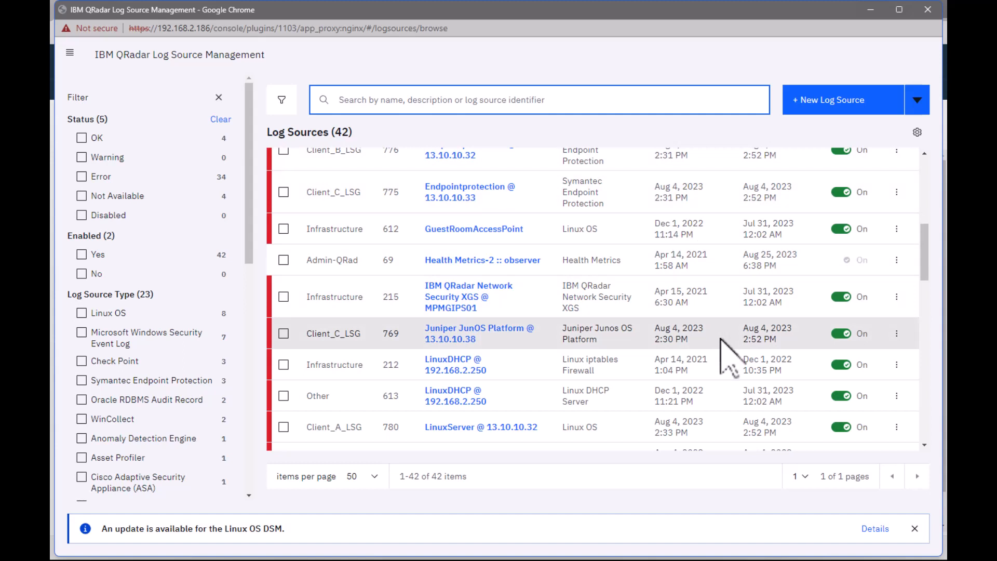
pyautogui.scroll(-4, 729, 358)
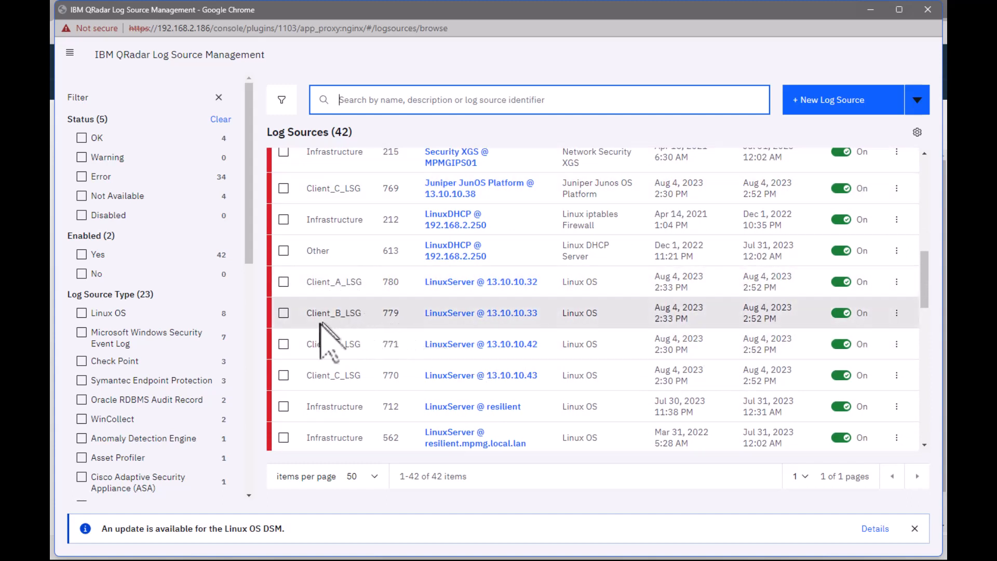
pyautogui.scroll(-3, 348, 319)
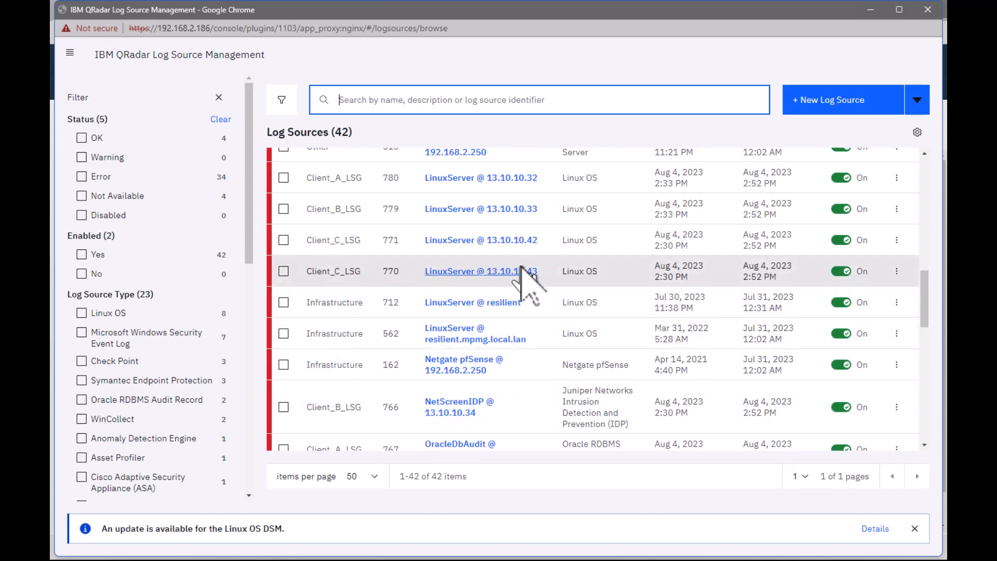
pyautogui.scroll(3, 651, 339)
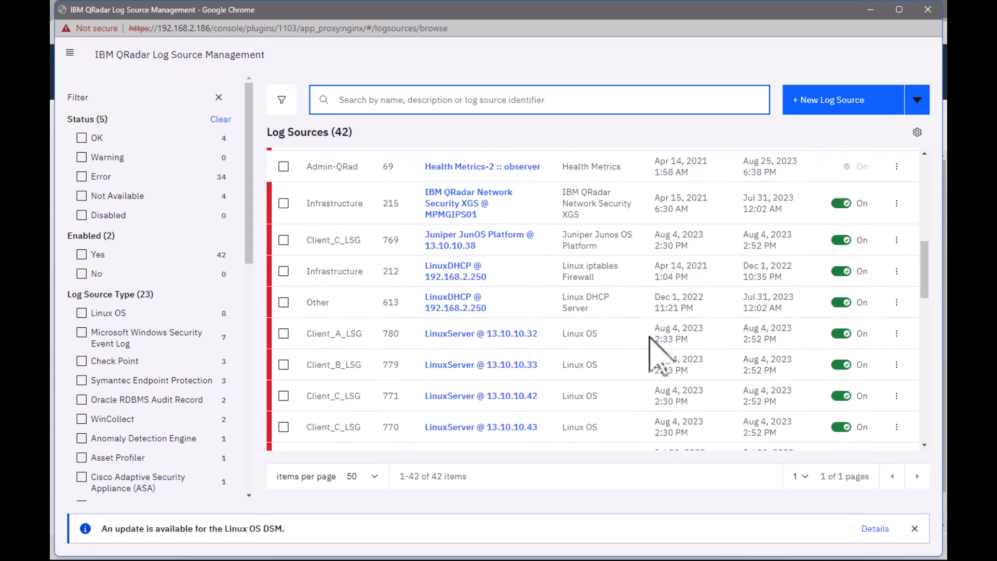
pyautogui.scroll(10, 652, 348)
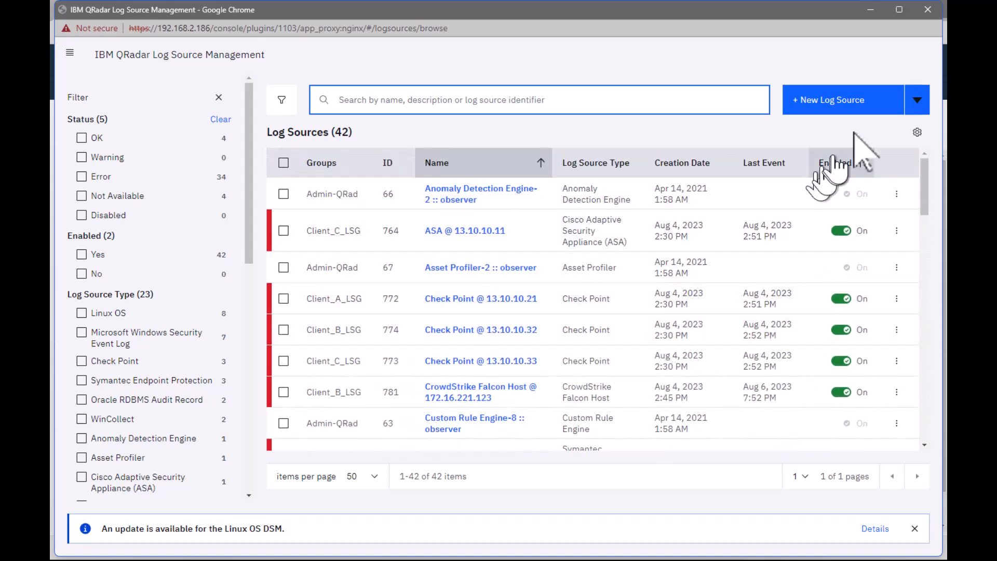
pyautogui.click(928, 9)
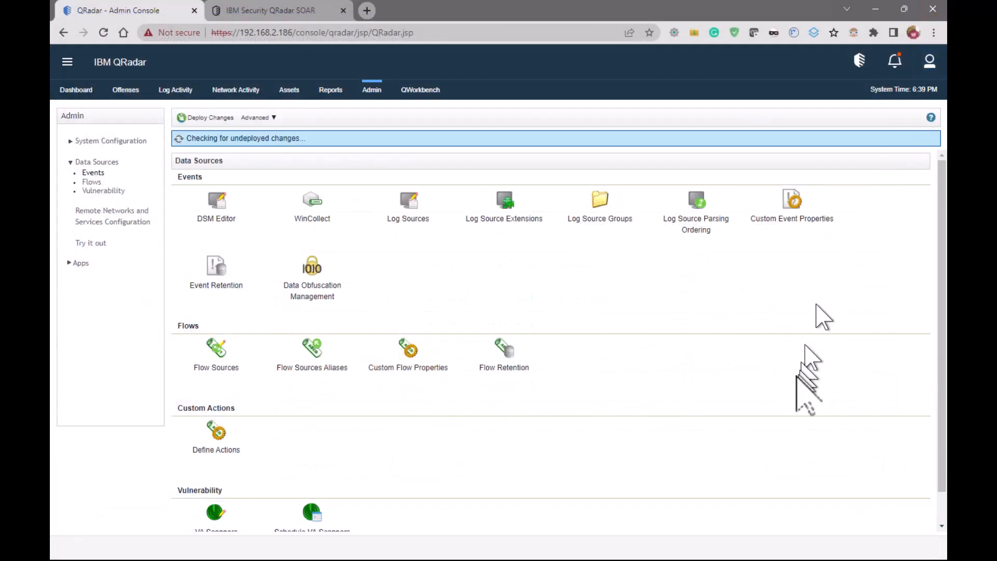
# Open Domain Management in the system configuration and start a new domain named Client_A
pyautogui.click(115, 141)
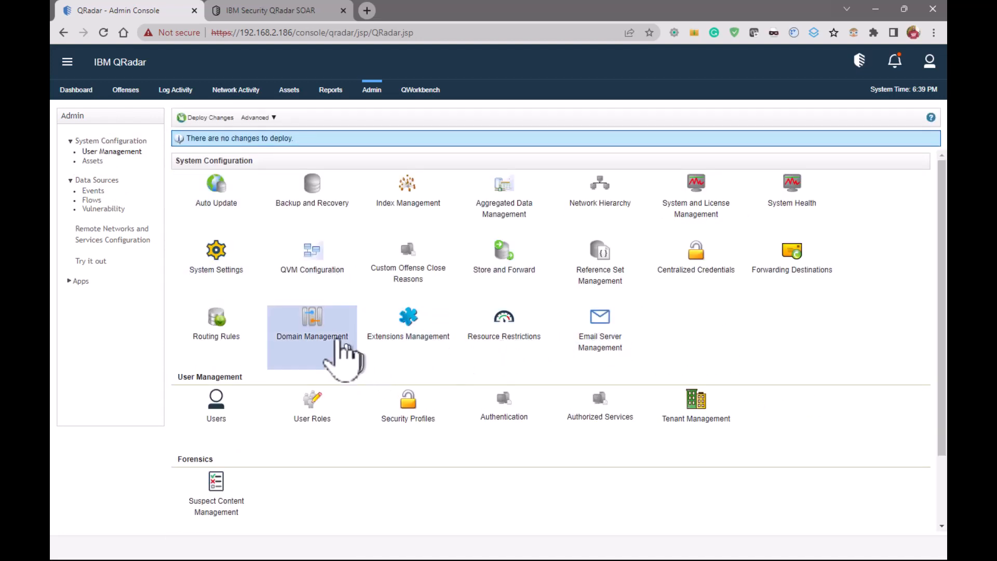
pyautogui.click(314, 333)
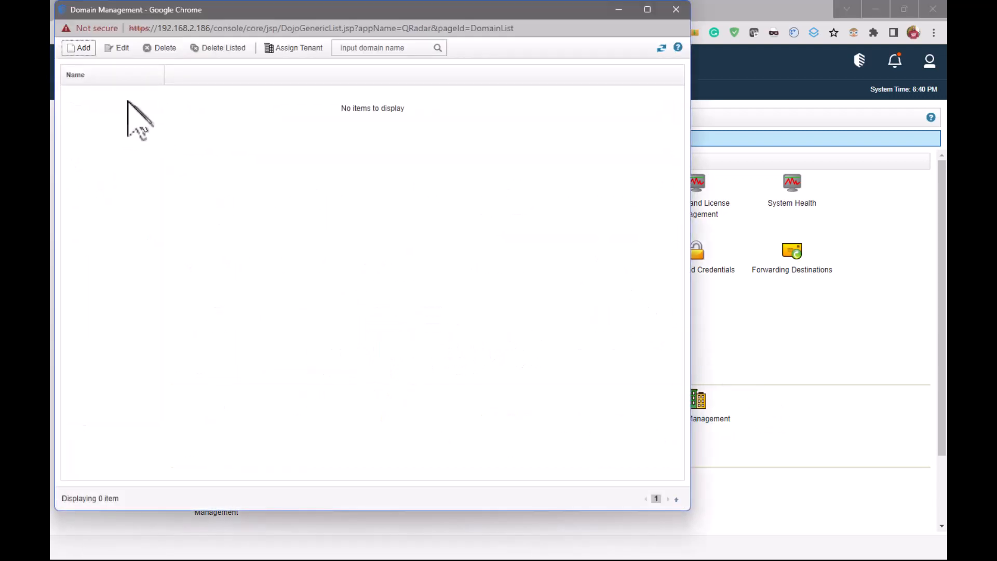
pyautogui.click(78, 48)
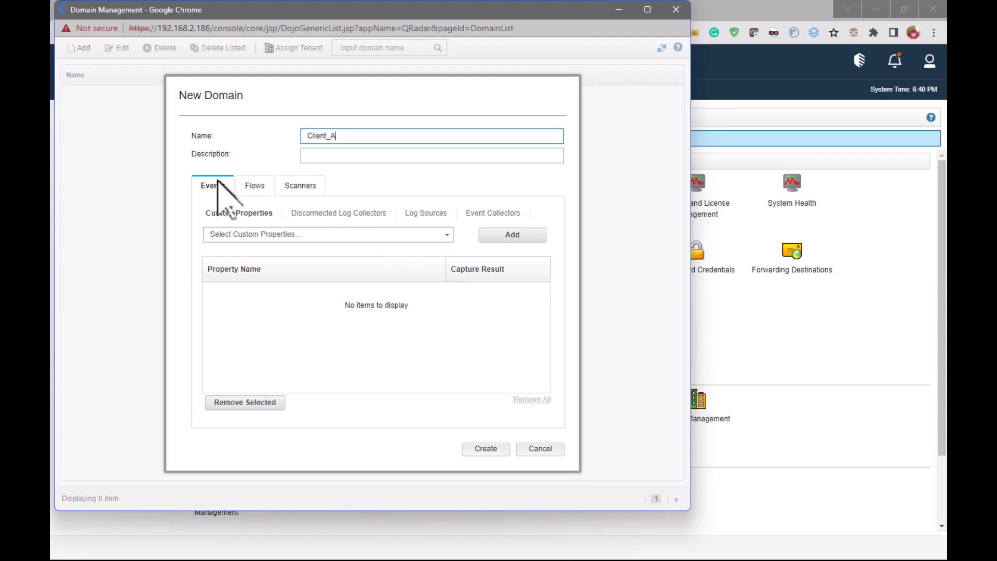
# Add the Client_A_LSG log source group to the new domain's events
pyautogui.click(423, 214)
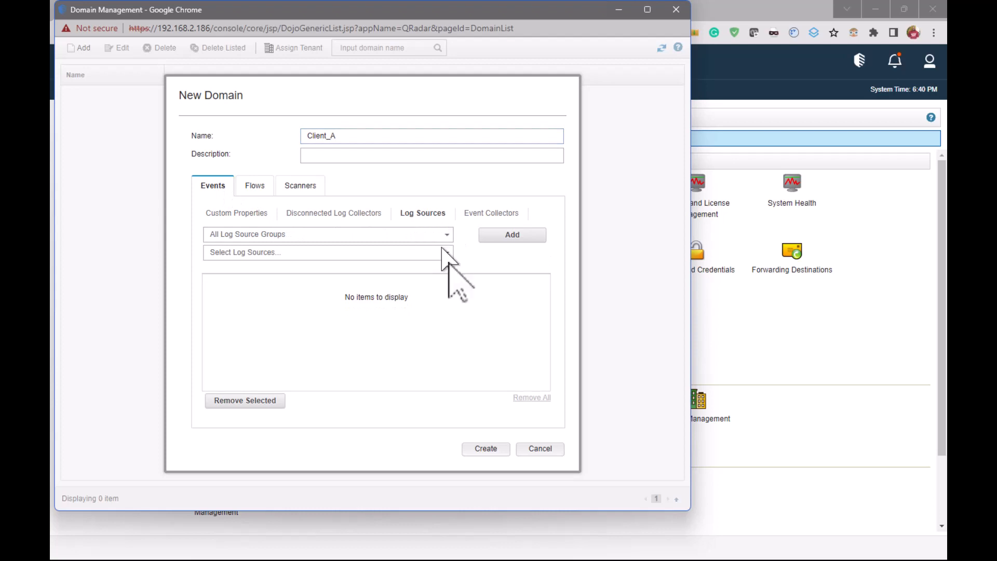
pyautogui.click(445, 235)
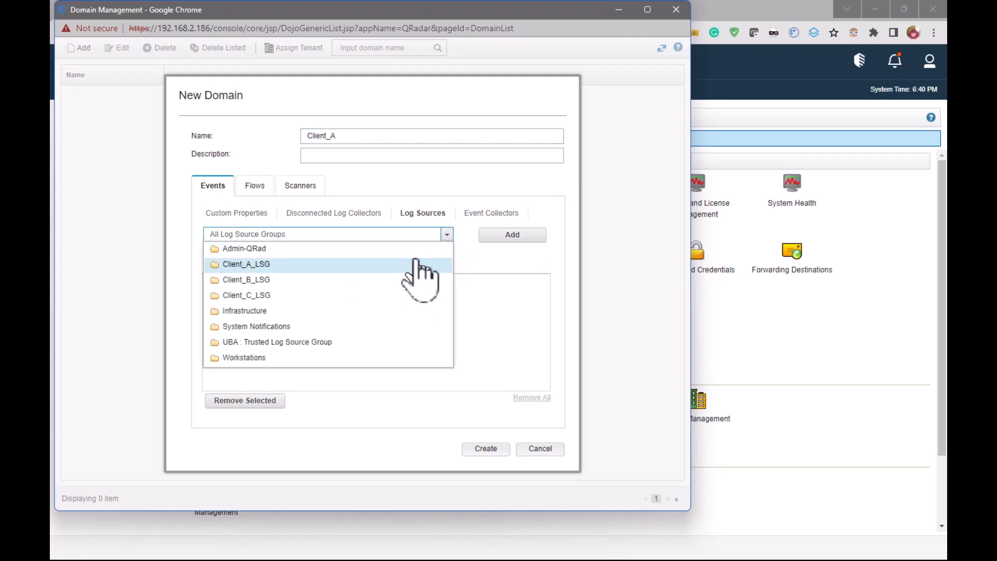
pyautogui.click(419, 265)
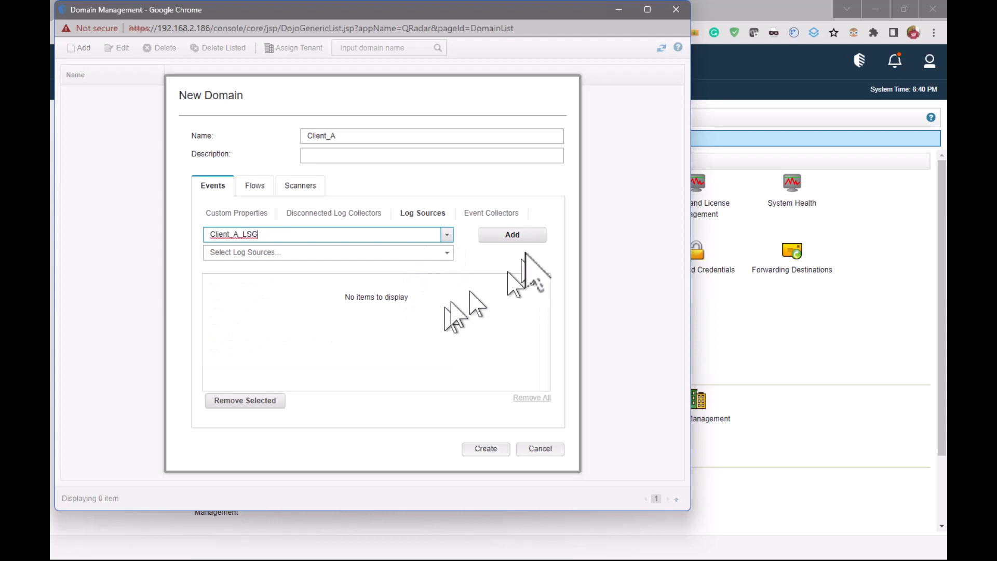
pyautogui.click(514, 237)
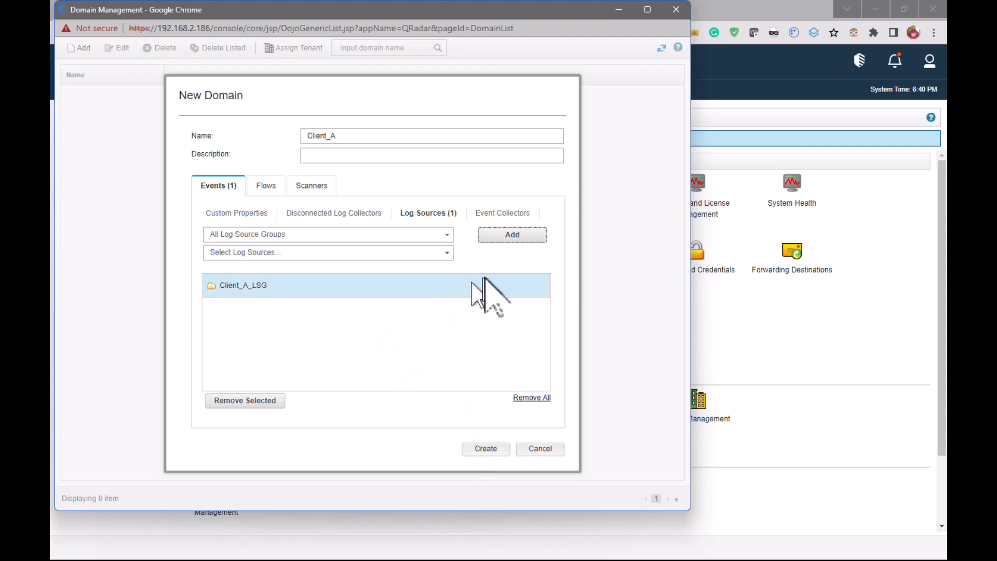
# Add the individual log source IBM QRadar Network Security XGS @ MPMGIPS01 to Client_A and create the domain
pyautogui.click(448, 235)
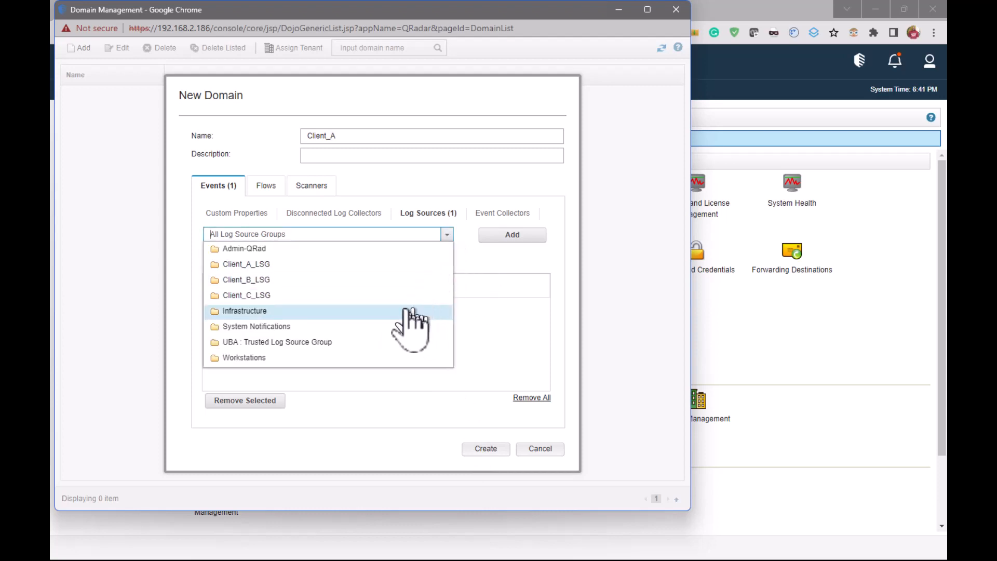
pyautogui.click(447, 234)
pyautogui.click(447, 252)
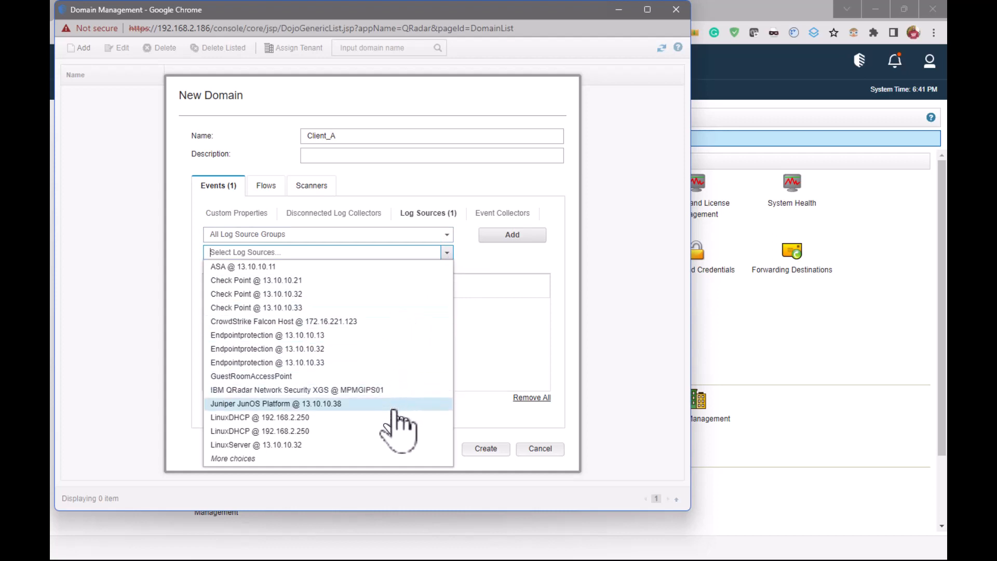
pyautogui.click(394, 390)
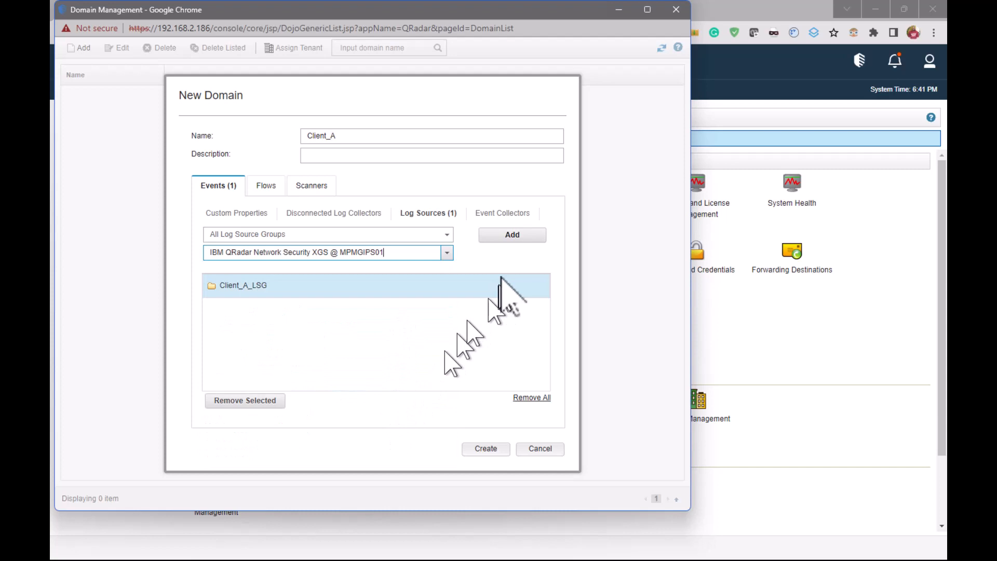
pyautogui.click(512, 235)
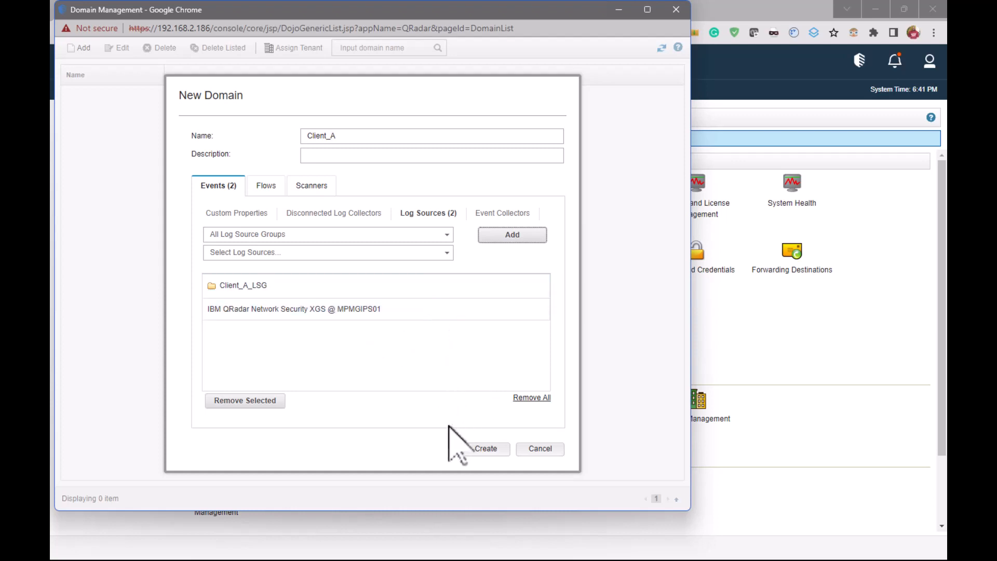
pyautogui.click(485, 449)
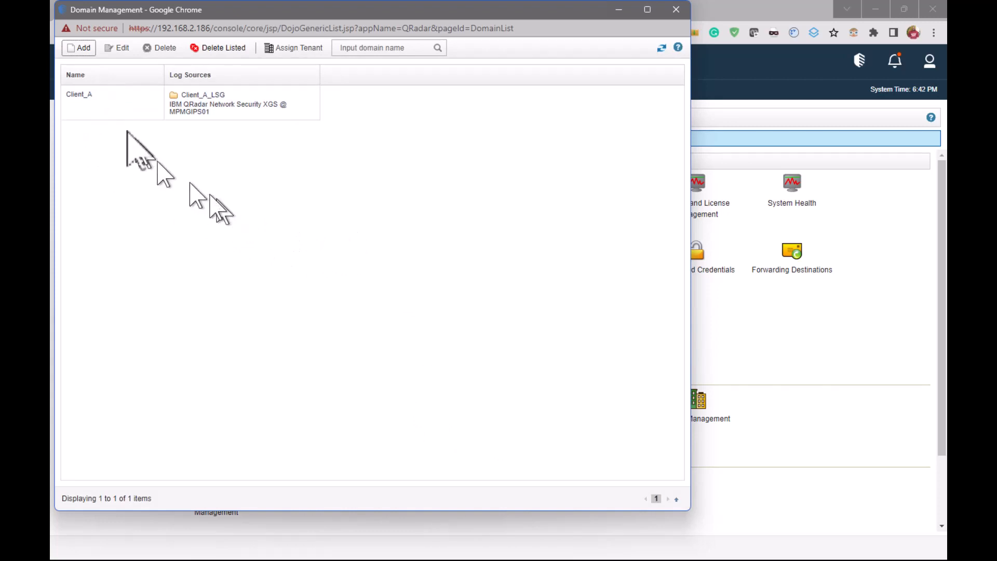
# Start a second new domain named Client_B
pyautogui.click(82, 49)
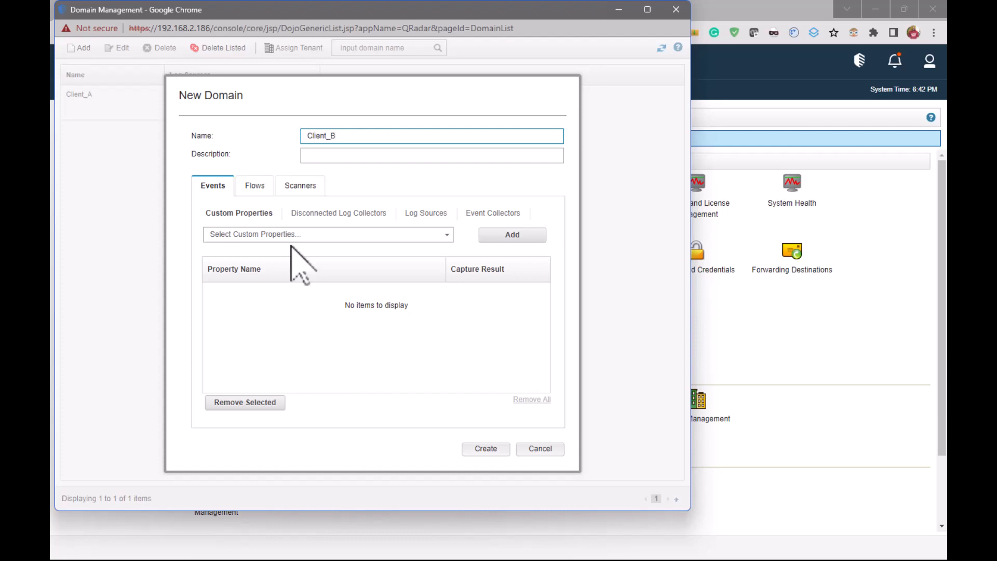
pyautogui.click(312, 234)
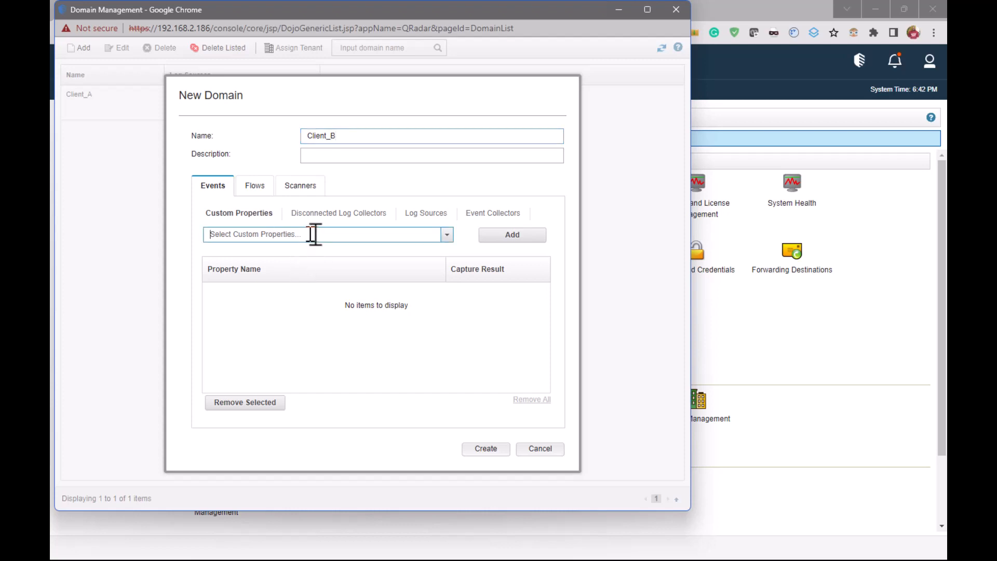
pyautogui.click(447, 235)
pyautogui.click(446, 235)
# Add the Client_B_LSG log source group to the Client_B domain's events and create the domain
pyautogui.click(429, 214)
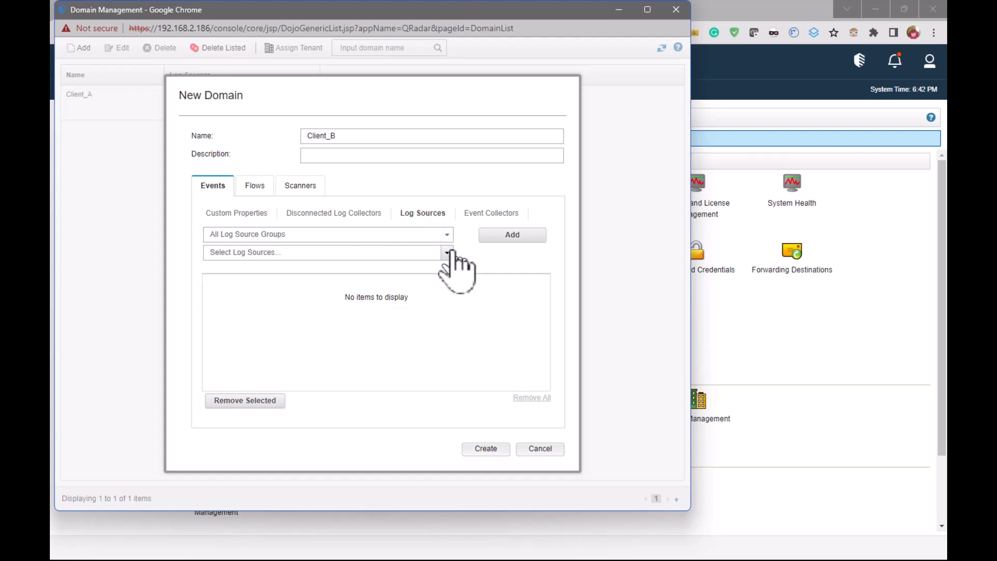
pyautogui.click(446, 234)
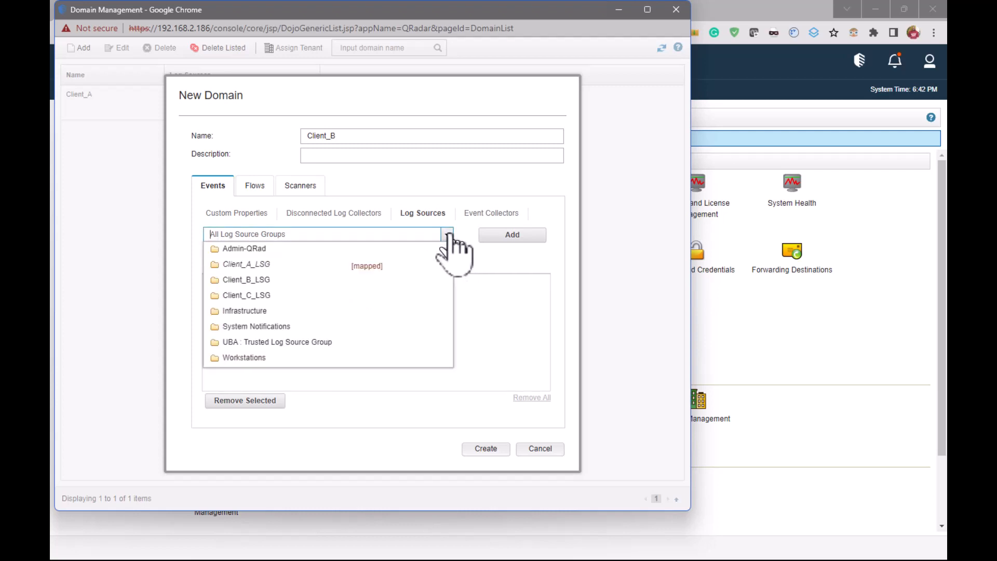
pyautogui.click(427, 279)
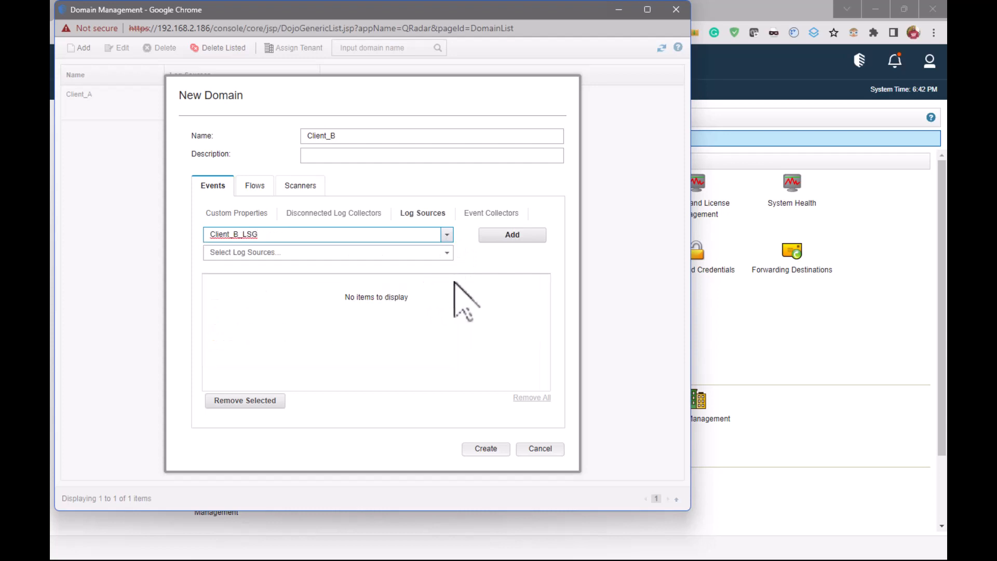
pyautogui.click(507, 235)
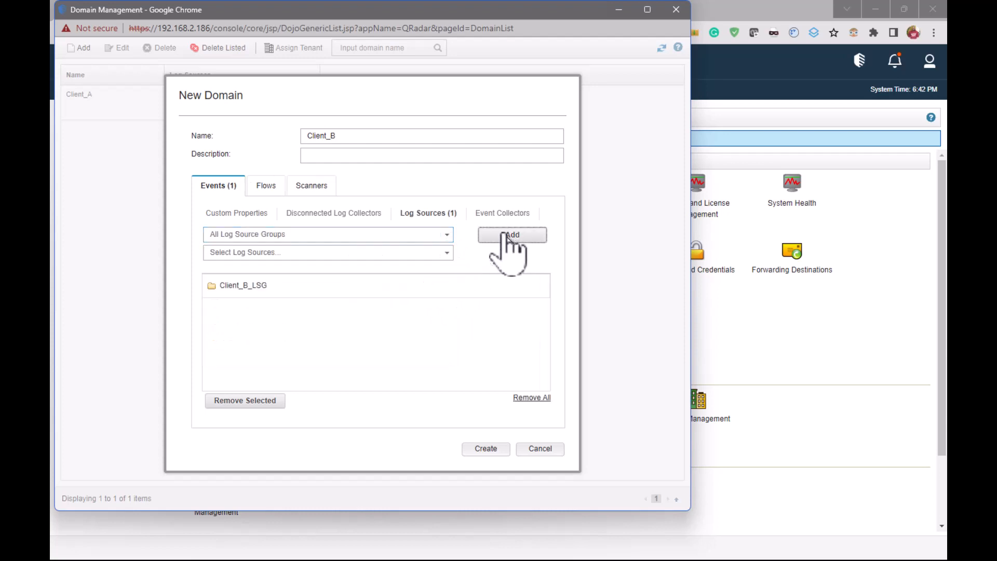
pyautogui.click(485, 450)
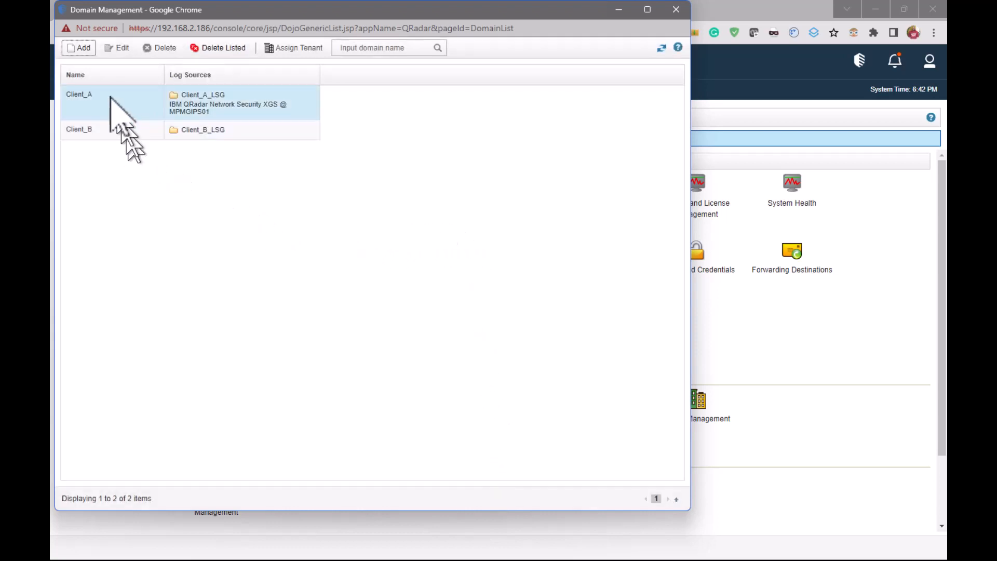
# Create a third domain named Client_C containing the Client_C_LSG log source group, and close Domain Management
pyautogui.click(78, 47)
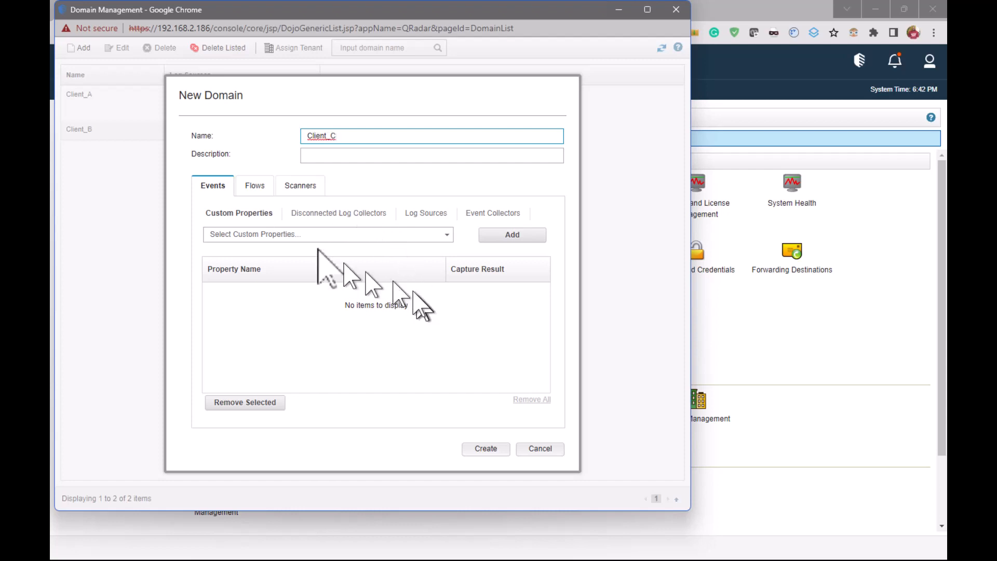
pyautogui.click(424, 213)
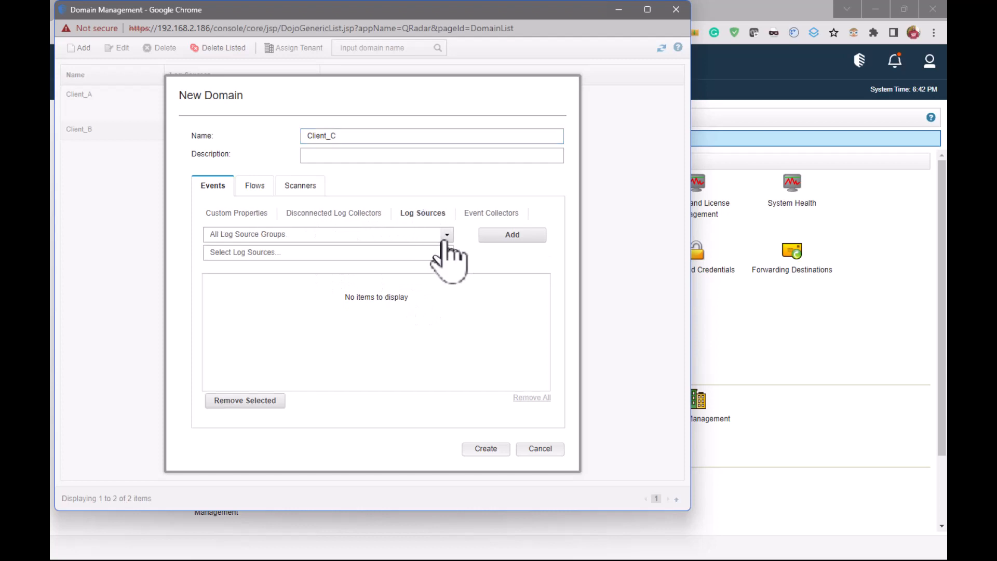
pyautogui.click(446, 235)
pyautogui.click(404, 296)
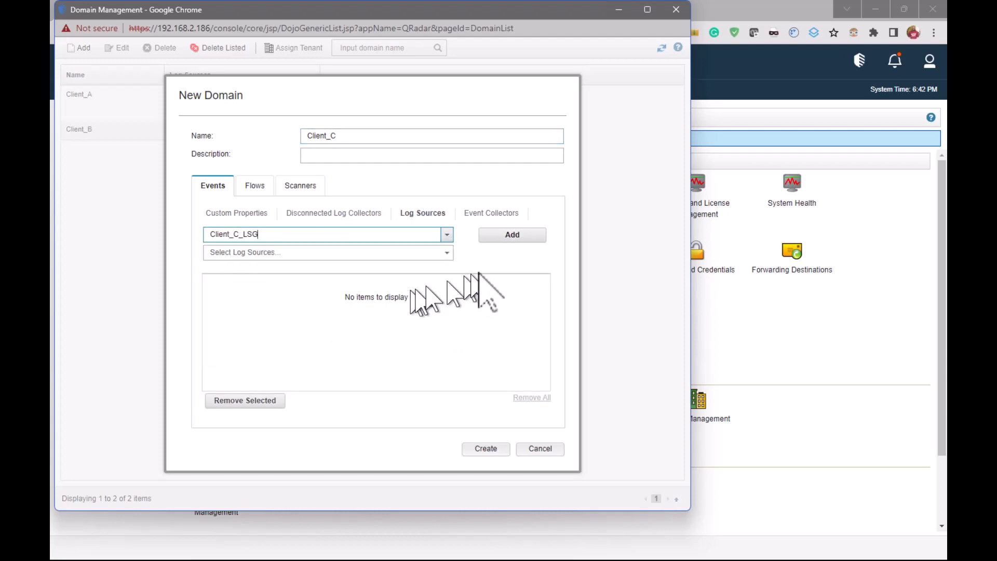
pyautogui.click(516, 237)
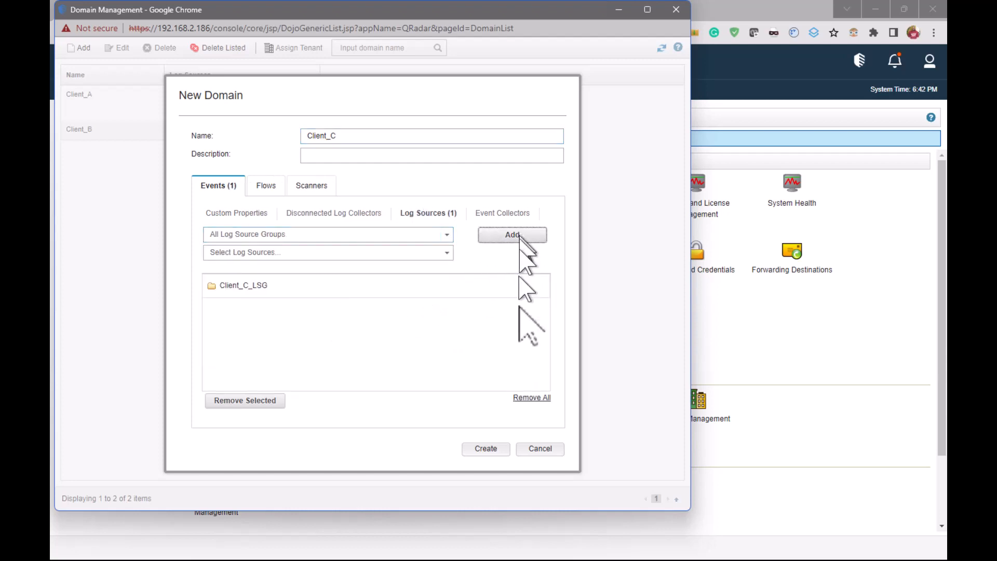
pyautogui.click(485, 450)
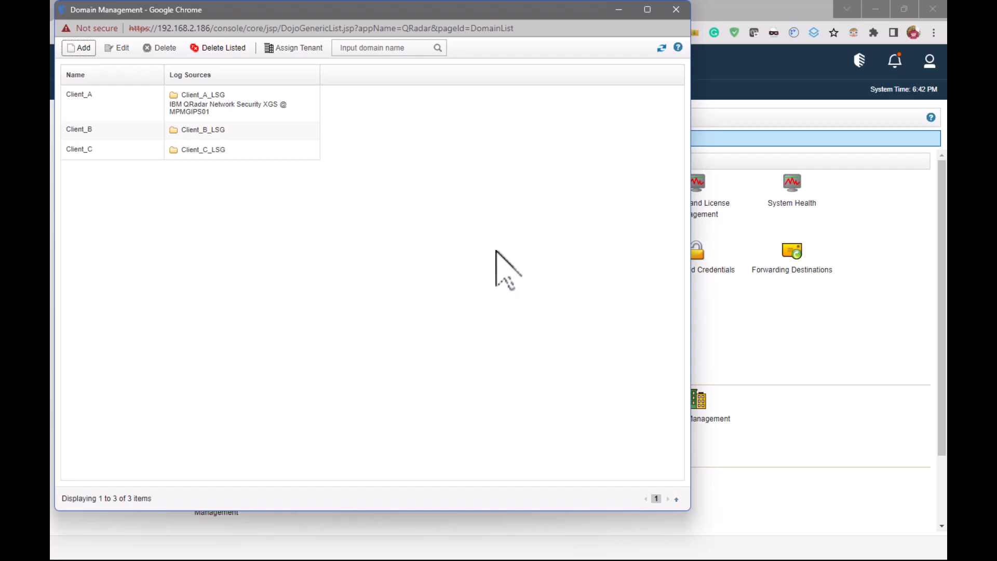
pyautogui.click(676, 10)
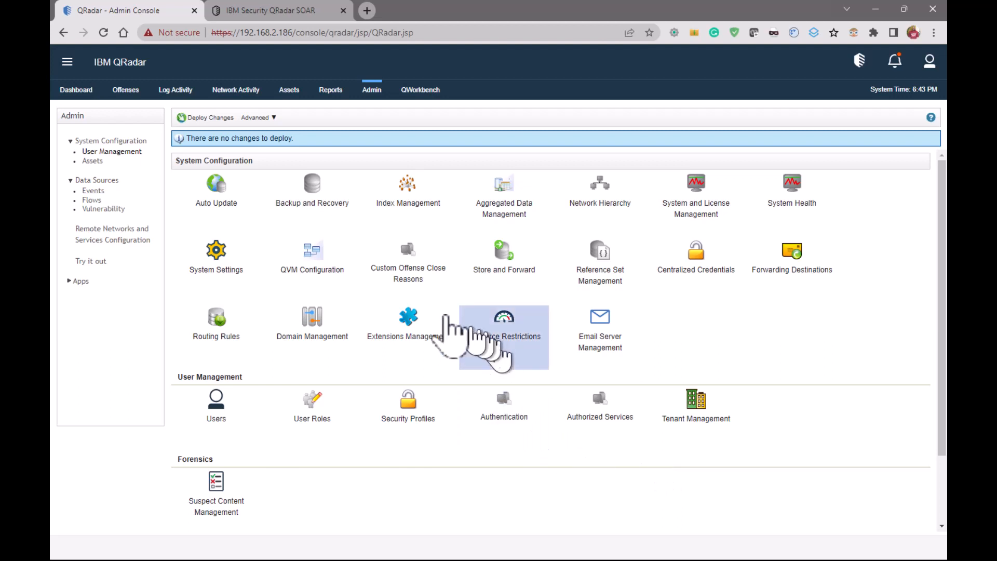
# Check the extensions list for the IBM QRadar SOAR Plugin App, and close Extensions Management
pyautogui.click(416, 320)
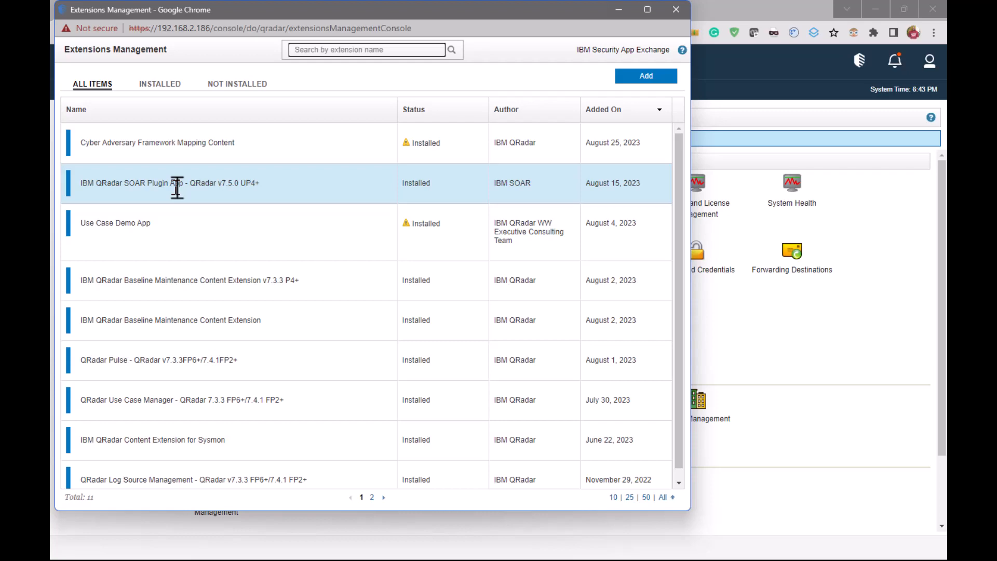
pyautogui.click(676, 10)
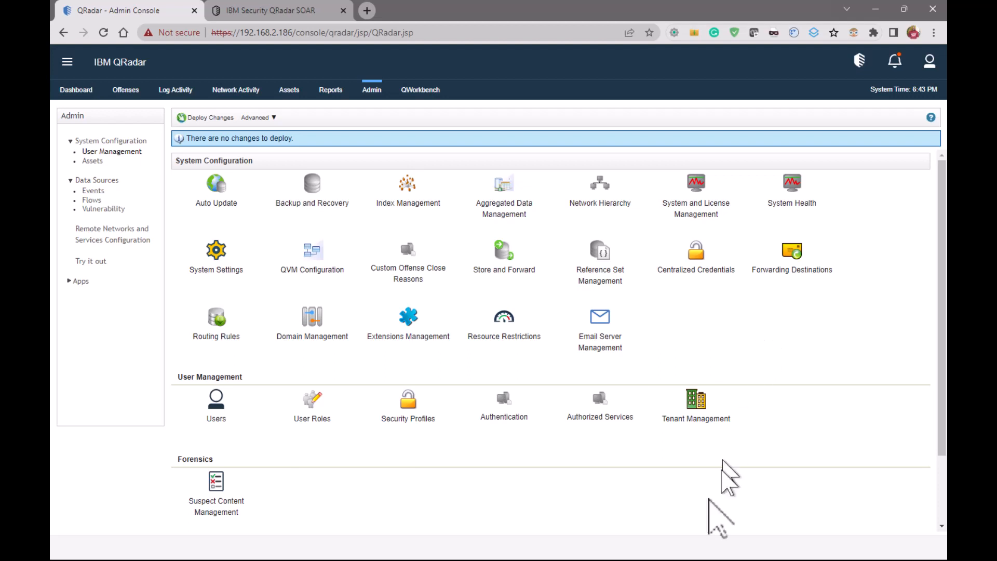
# Start a new authorized service labelled "SIEM to SOAR Authorized Token"
pyautogui.click(602, 405)
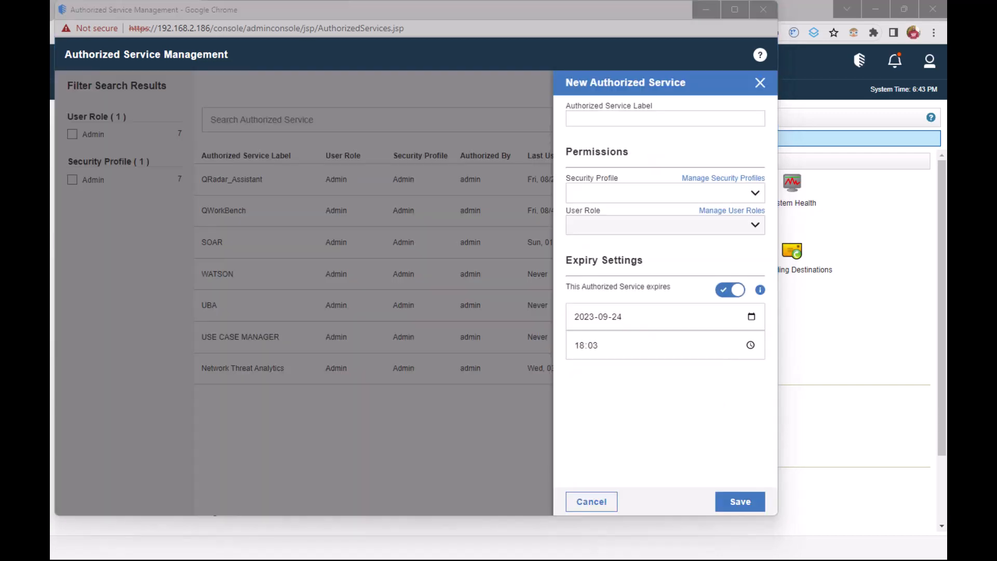
pyautogui.click(642, 121)
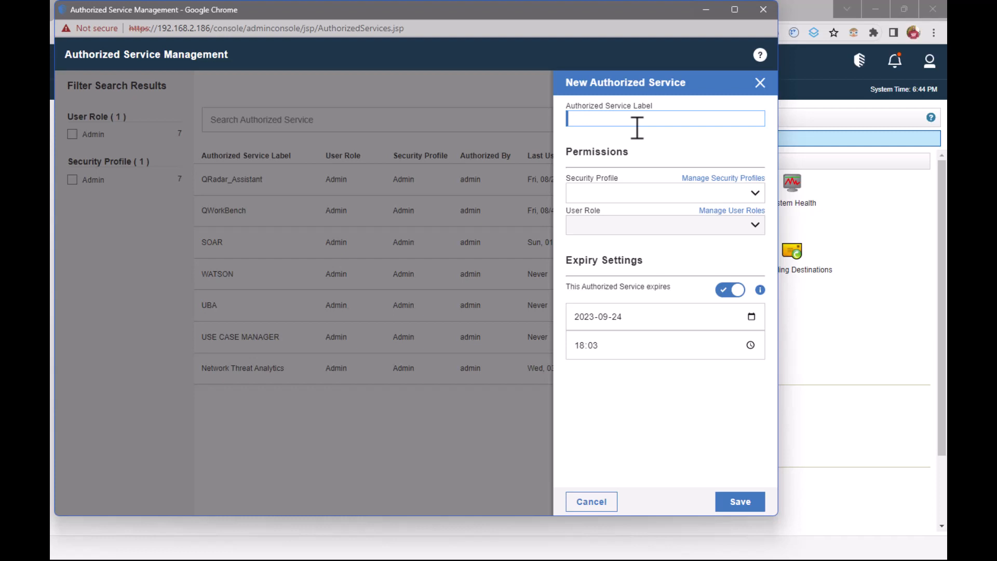
pyautogui.write('SIEM to SOAR')
pyautogui.write('Authorized Token')
# Give the service the Admin security profile and Admin user role, turn off its expiry, and save it
pyautogui.click(755, 194)
pyautogui.click(725, 211)
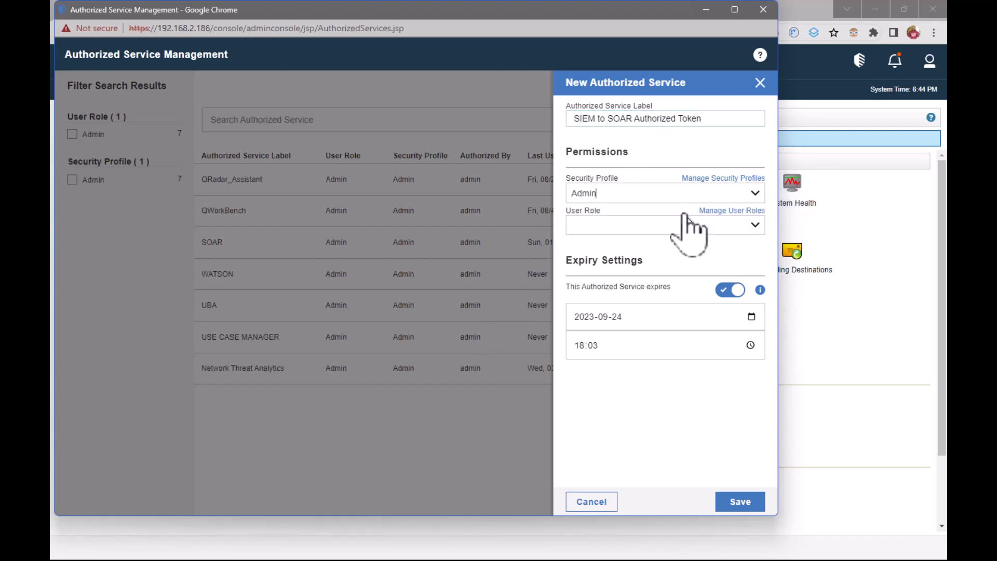
pyautogui.click(756, 226)
pyautogui.click(720, 254)
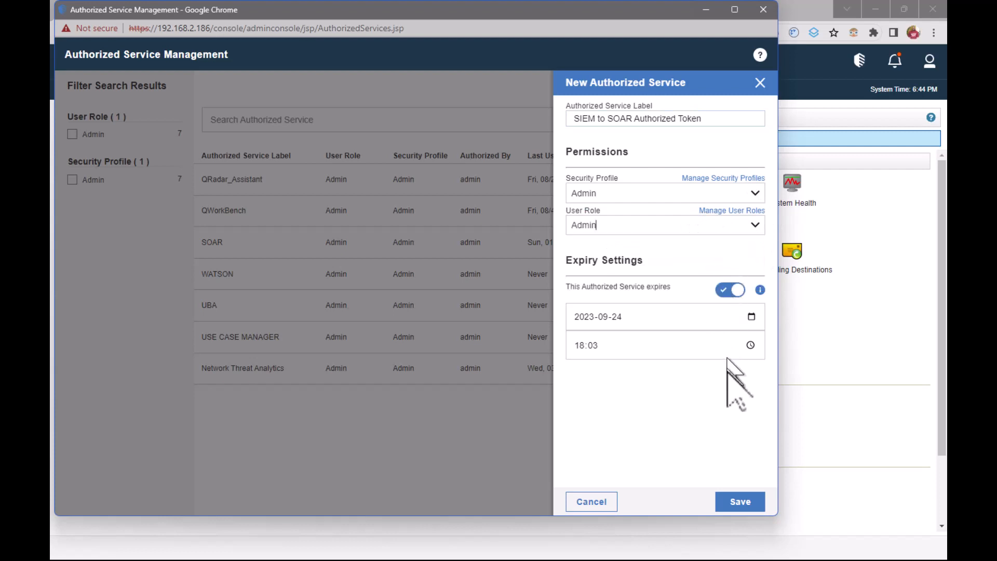
pyautogui.click(729, 290)
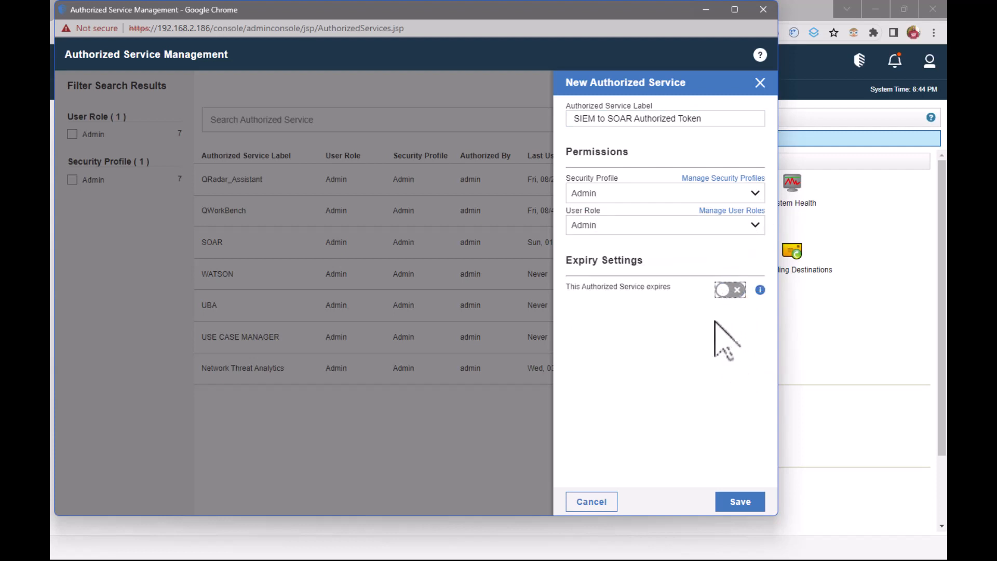
pyautogui.click(742, 508)
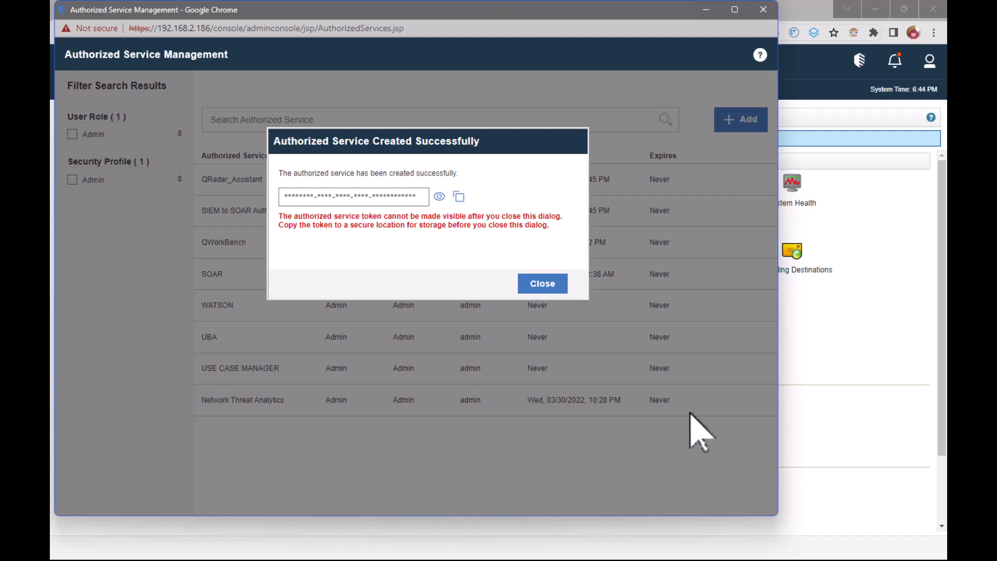
pyautogui.doubleClick(549, 281)
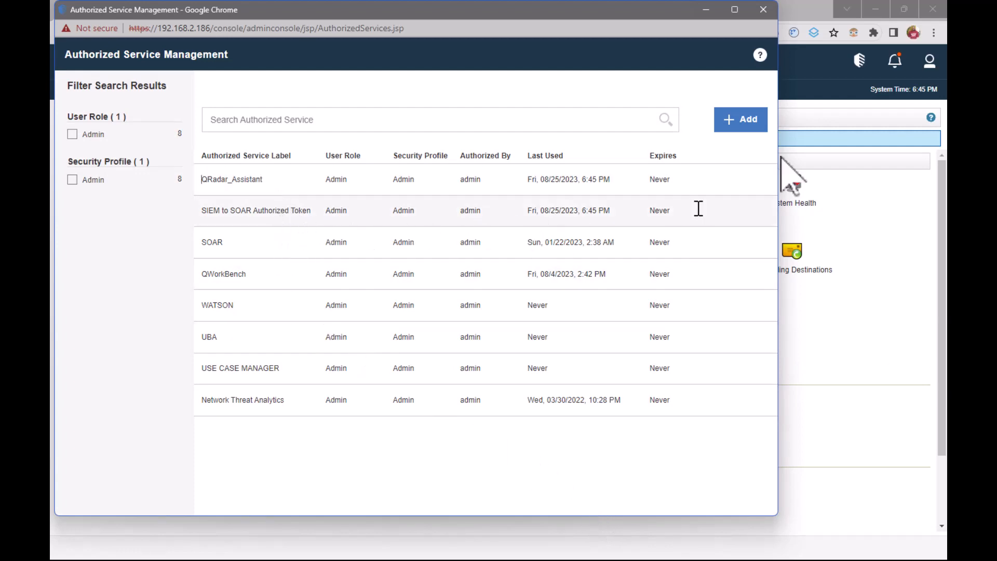
pyautogui.click(764, 9)
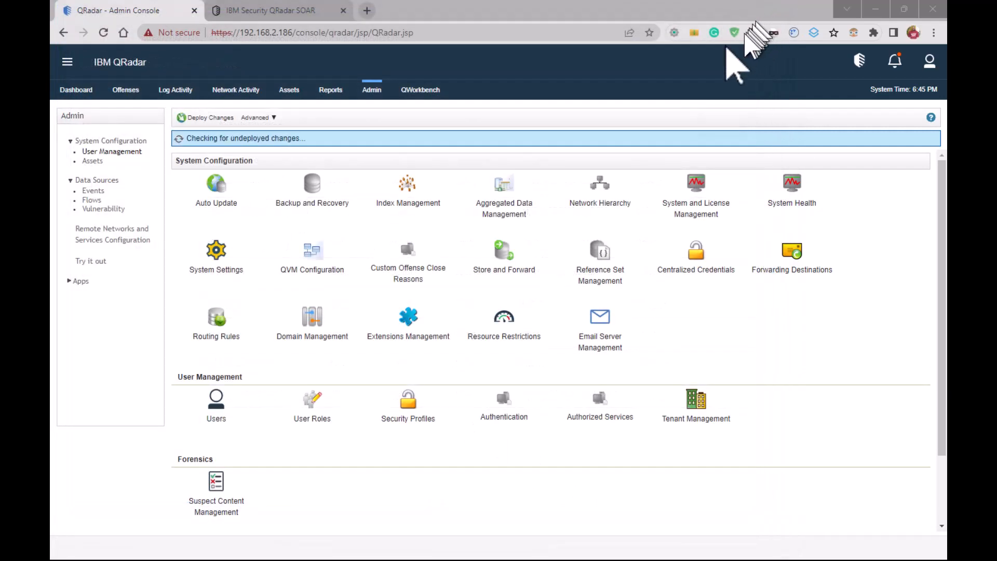
# Open the configuration of the IBM QRadar SOAR Plugin app
pyautogui.click(80, 281)
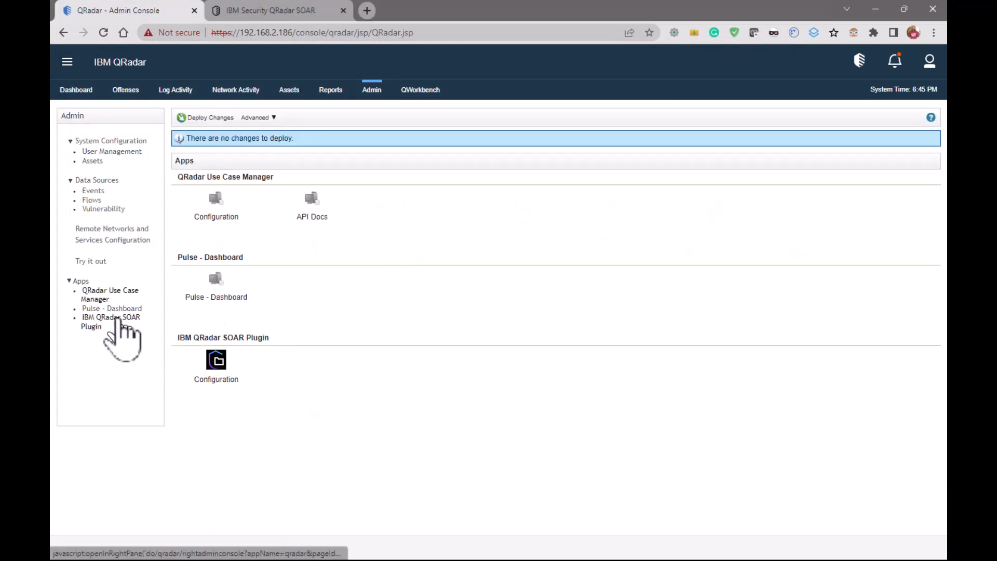
pyautogui.click(117, 319)
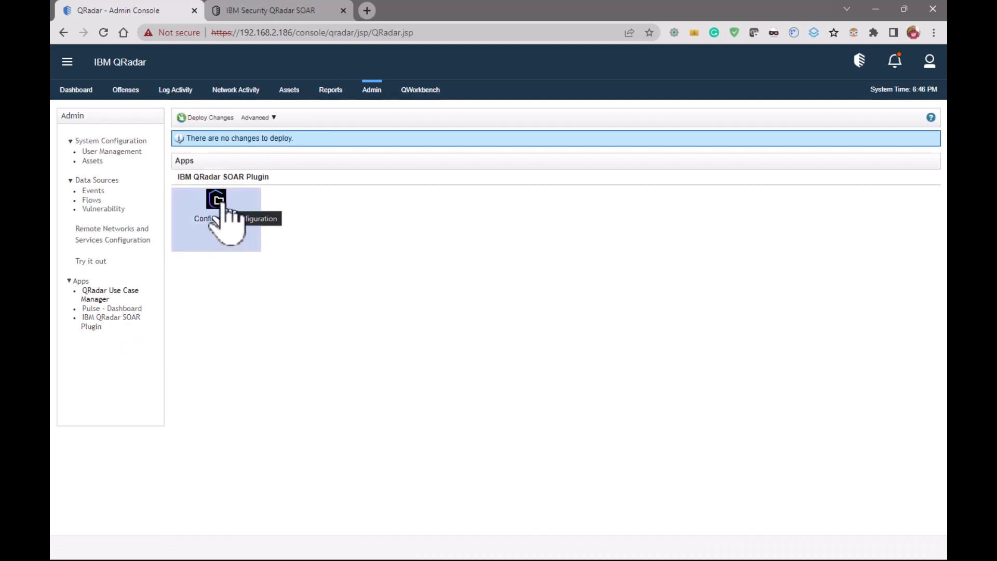
pyautogui.click(220, 204)
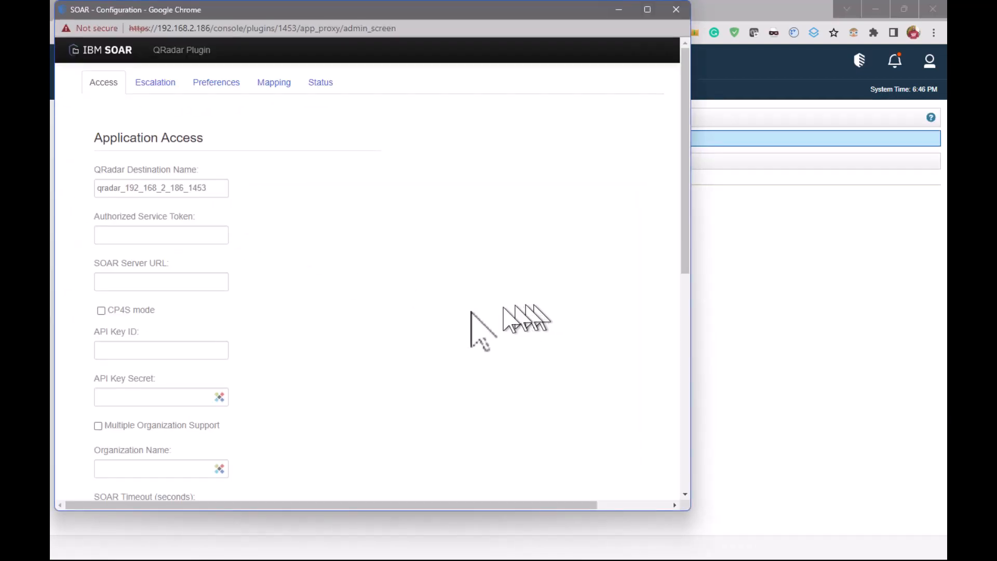
# Paste the authorized service token into the plugin's application access settings
pyautogui.click(154, 235)
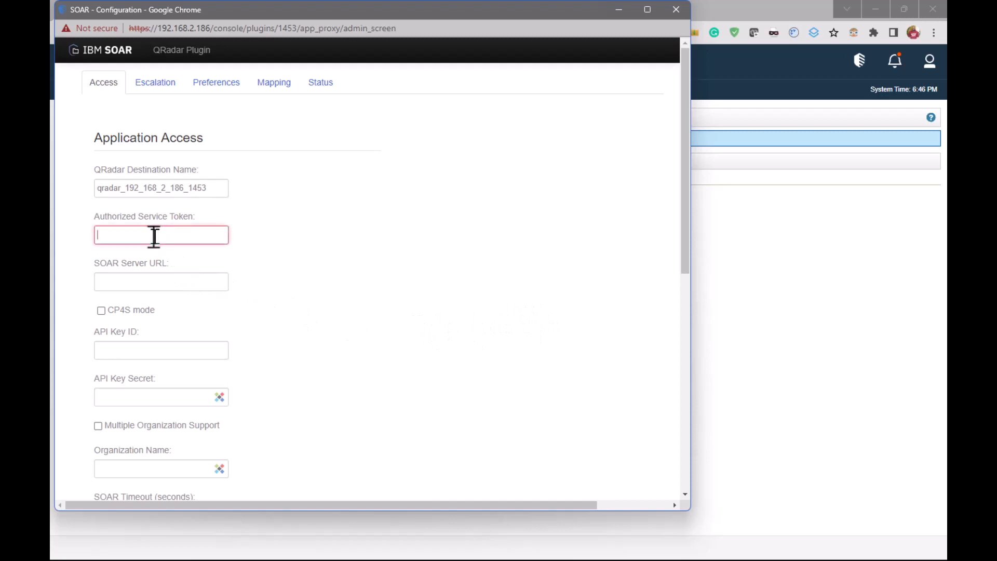
pyautogui.rightClick(118, 236)
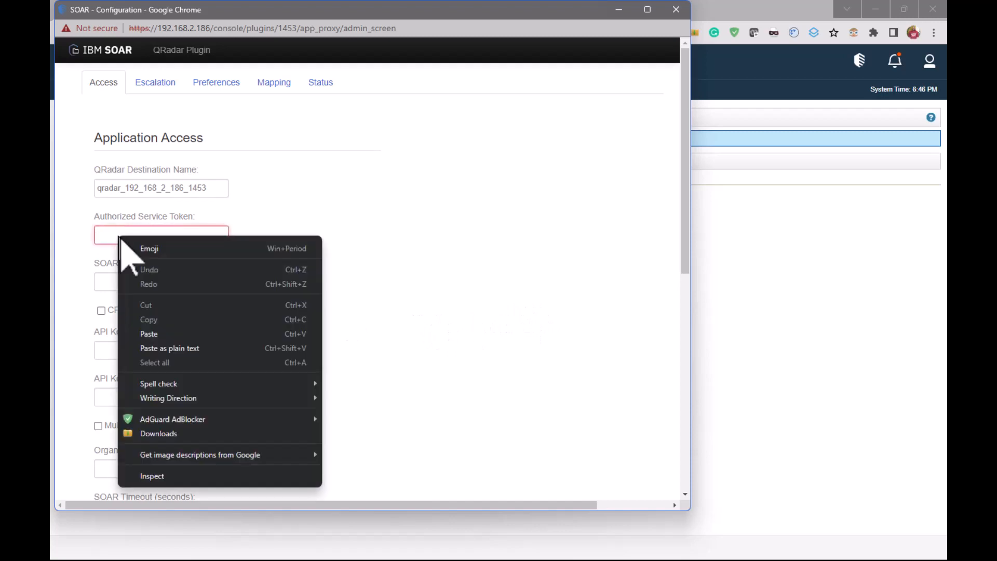
pyautogui.click(208, 348)
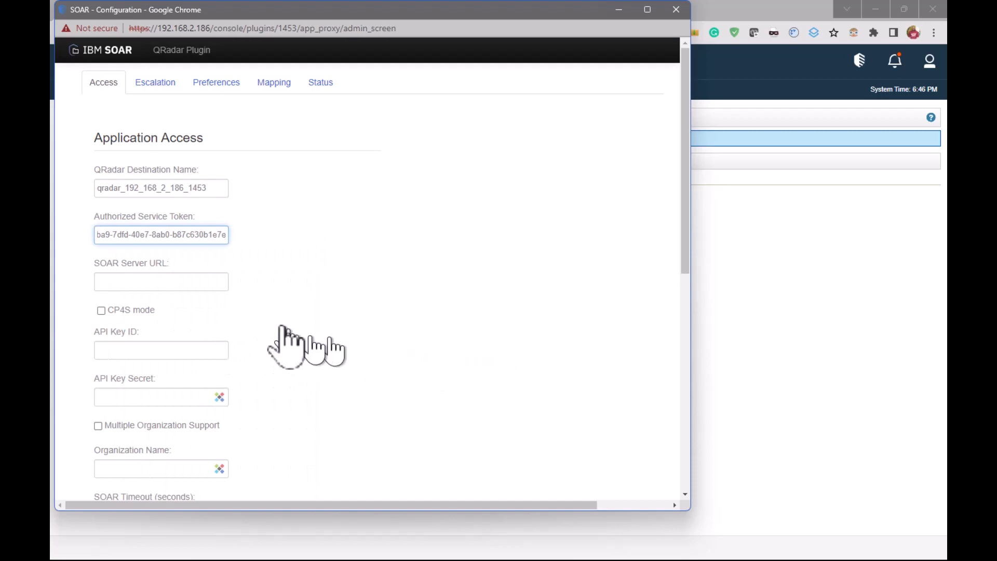
pyautogui.click(203, 288)
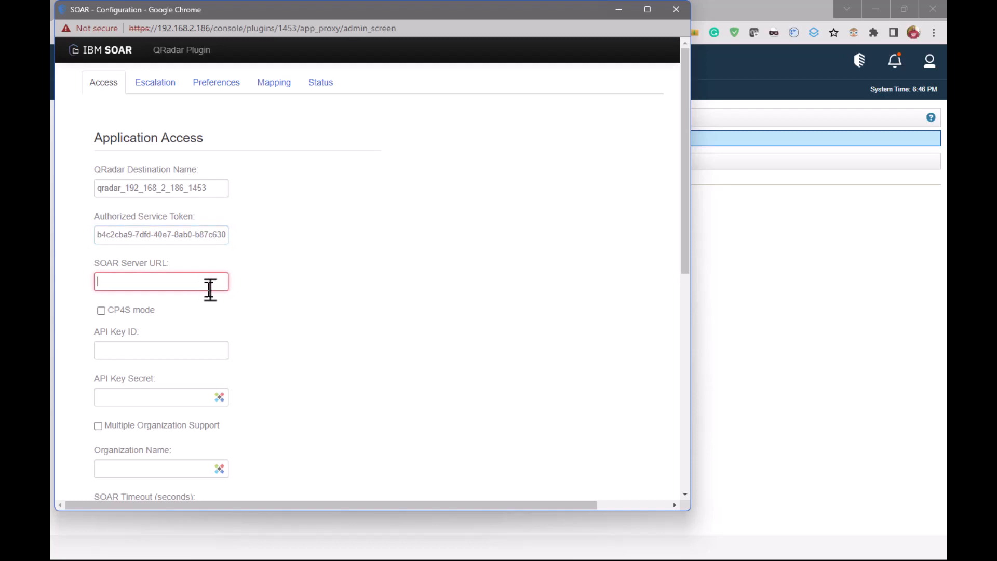
pyautogui.write('https://192.168.2.')
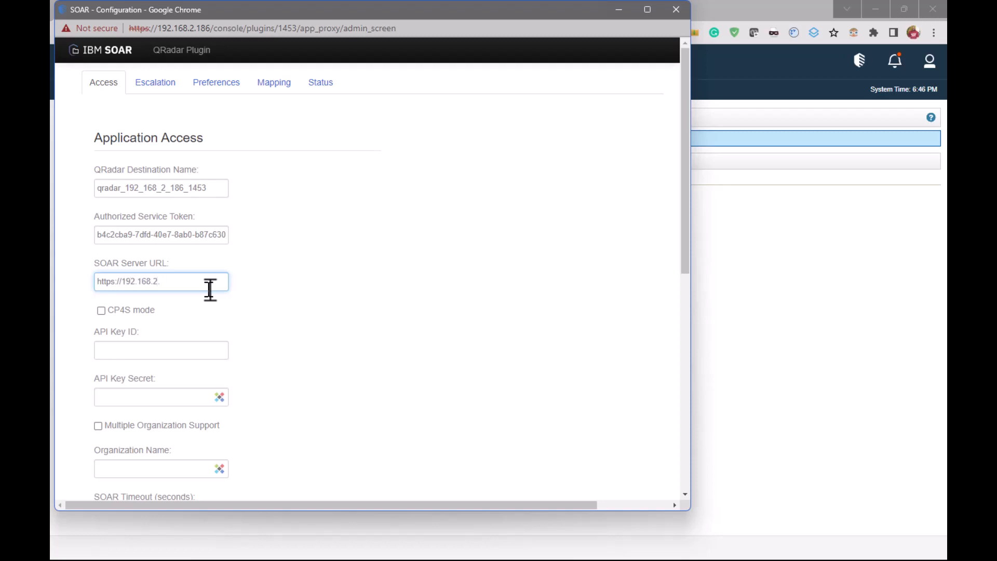
pyautogui.write('180')
# Examine the remaining application access settings, from the API key fields through the organization, connection and proxy options
pyautogui.click(204, 353)
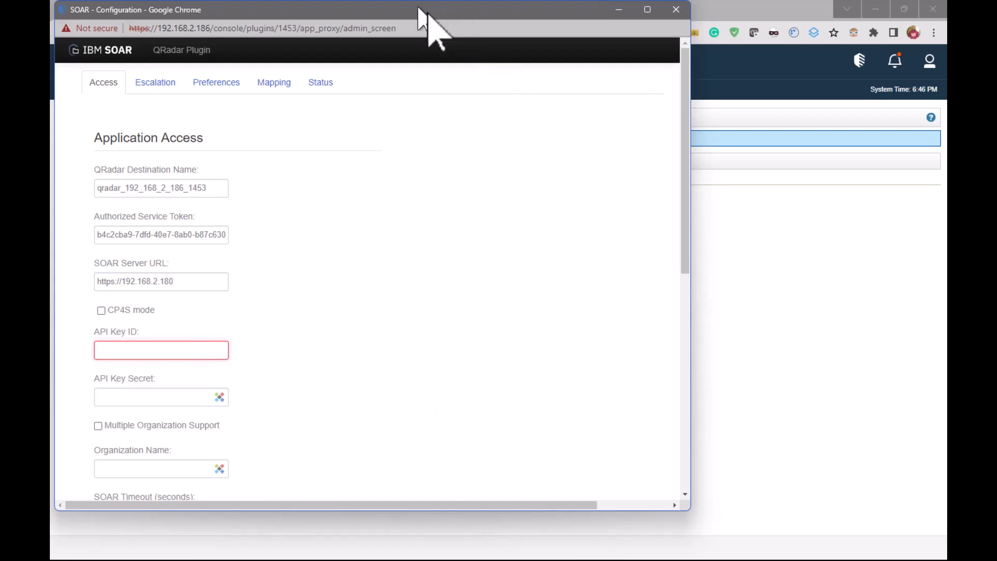
pyautogui.moveTo(422, 13); pyautogui.dragTo(609, 37)
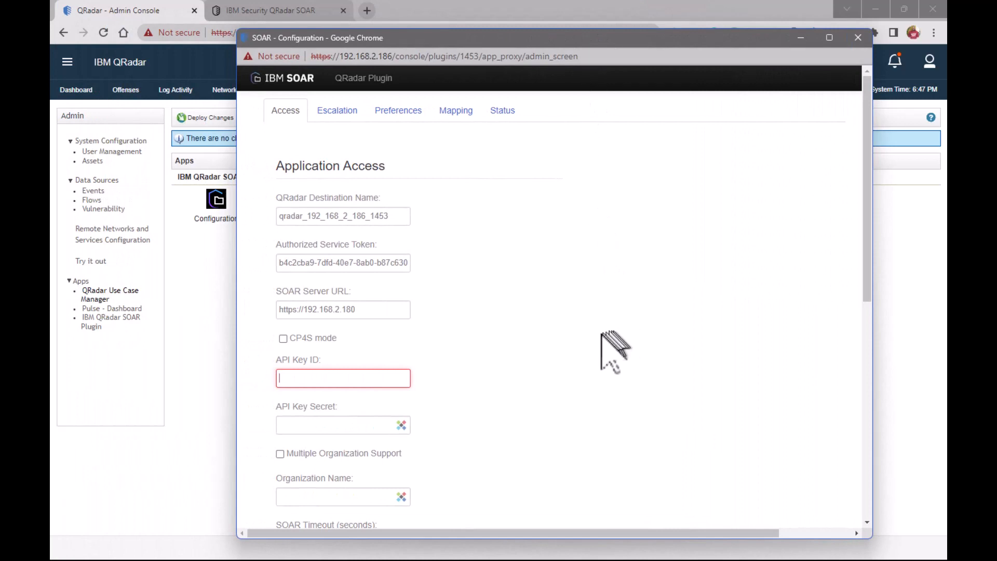
pyautogui.scroll(-2, 608, 357)
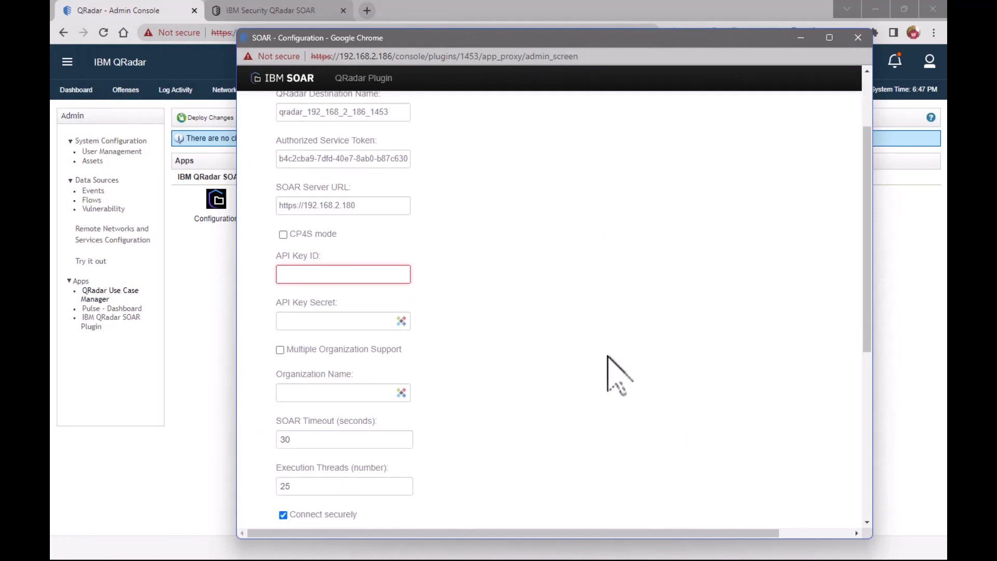
pyautogui.scroll(-3, 618, 374)
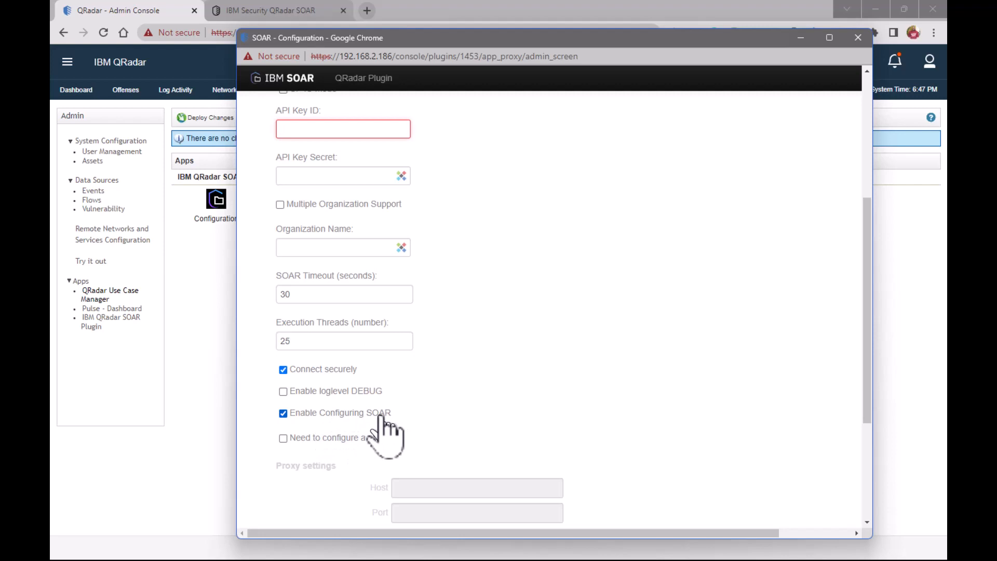
pyautogui.scroll(5, 598, 424)
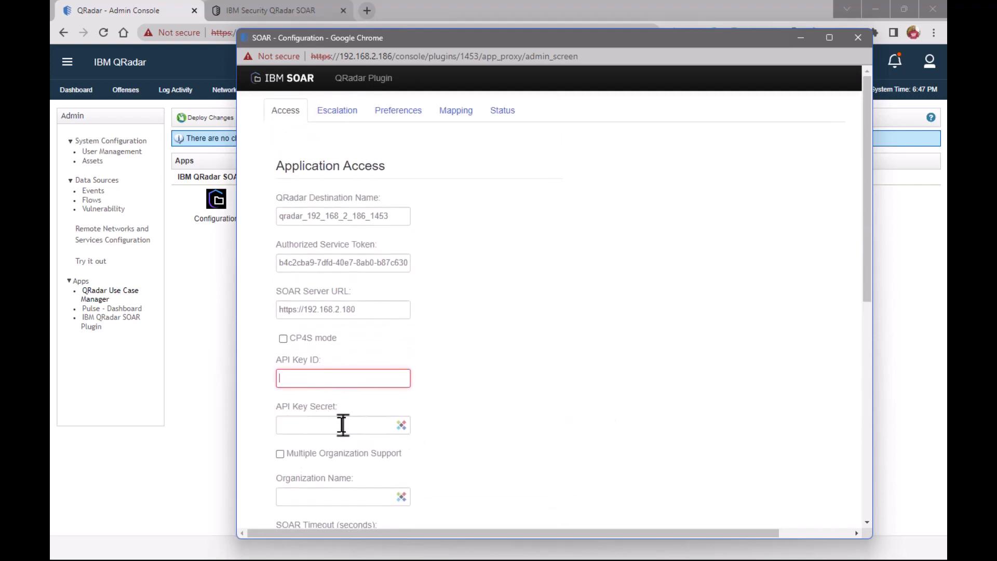
# Move the plugin configuration window aside and log in to the SOAR server with the saved account's email and password
pyautogui.moveTo(534, 38); pyautogui.dragTo(946, 177)
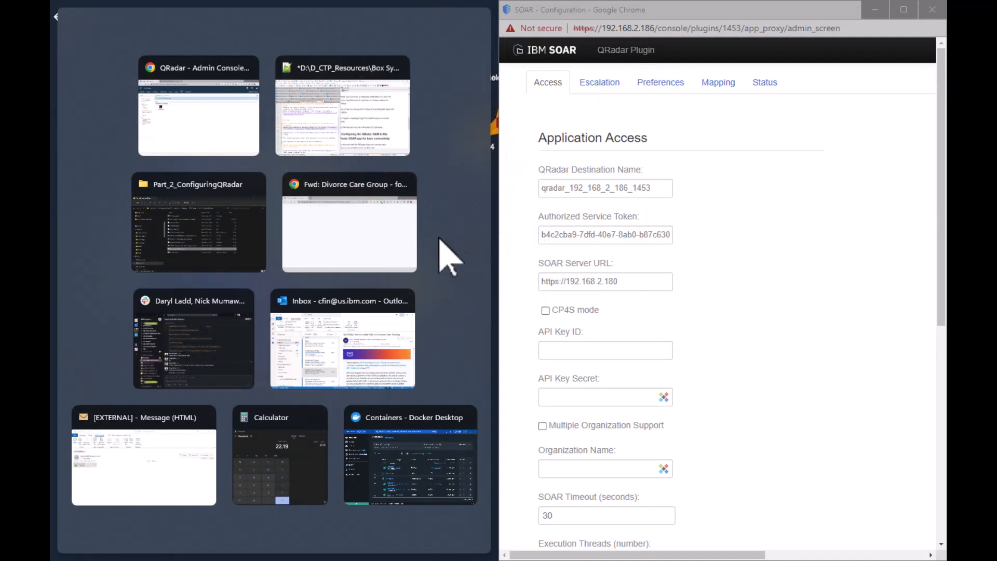
pyautogui.moveTo(553, 16); pyautogui.dragTo(606, 26)
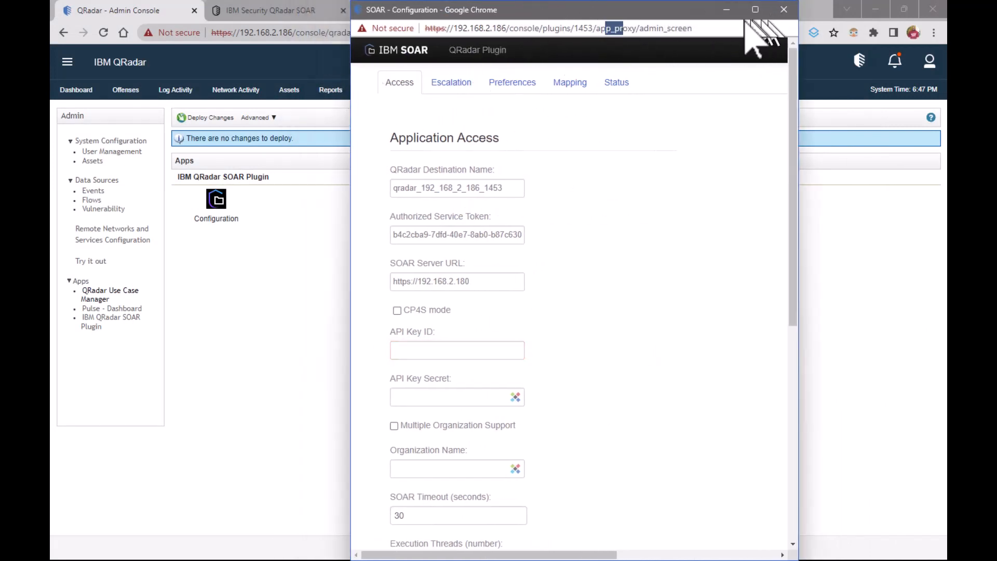
pyautogui.moveTo(610, 10); pyautogui.dragTo(693, 11)
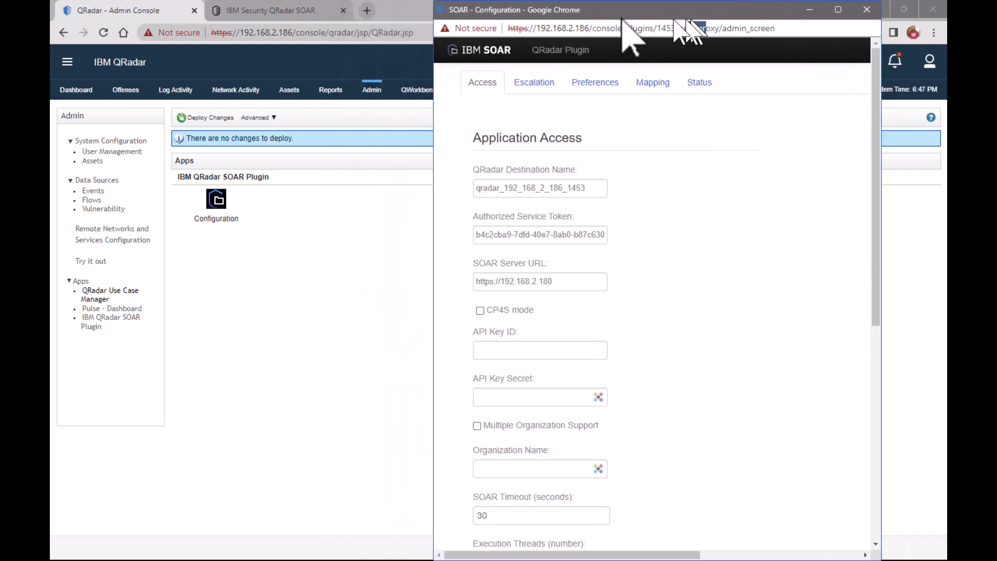
pyautogui.click(289, 11)
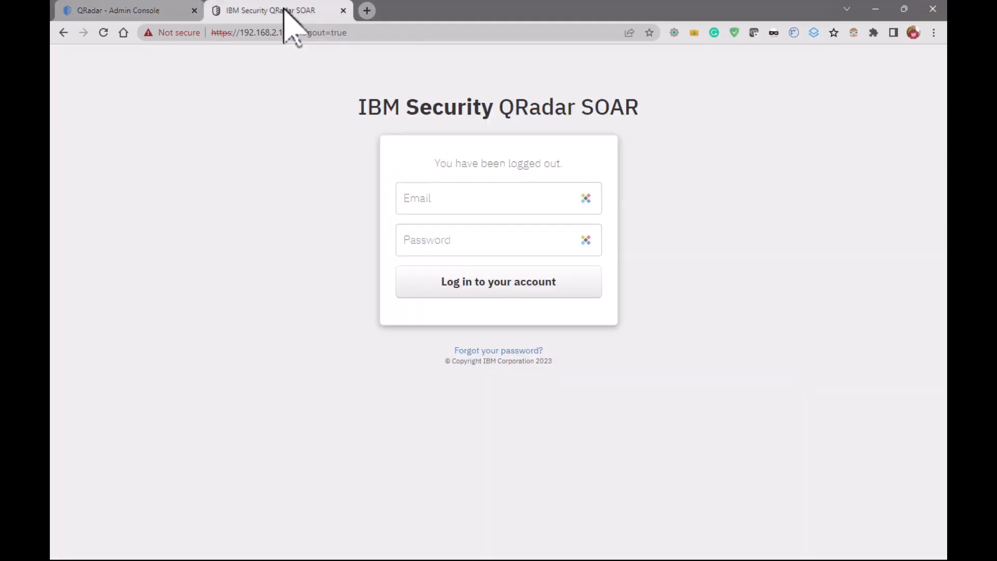
pyautogui.click(586, 198)
pyautogui.moveTo(583, 222)
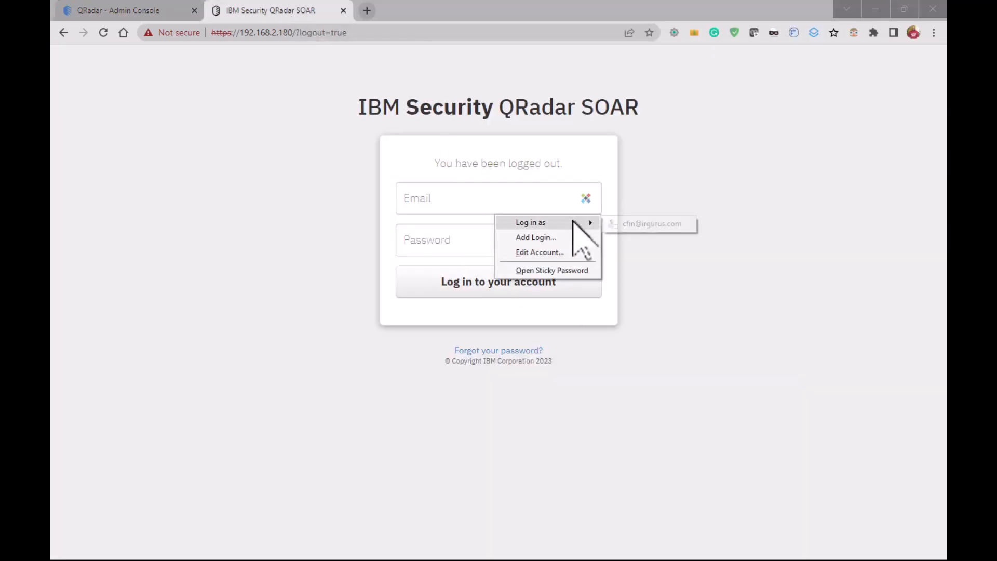
pyautogui.click(646, 224)
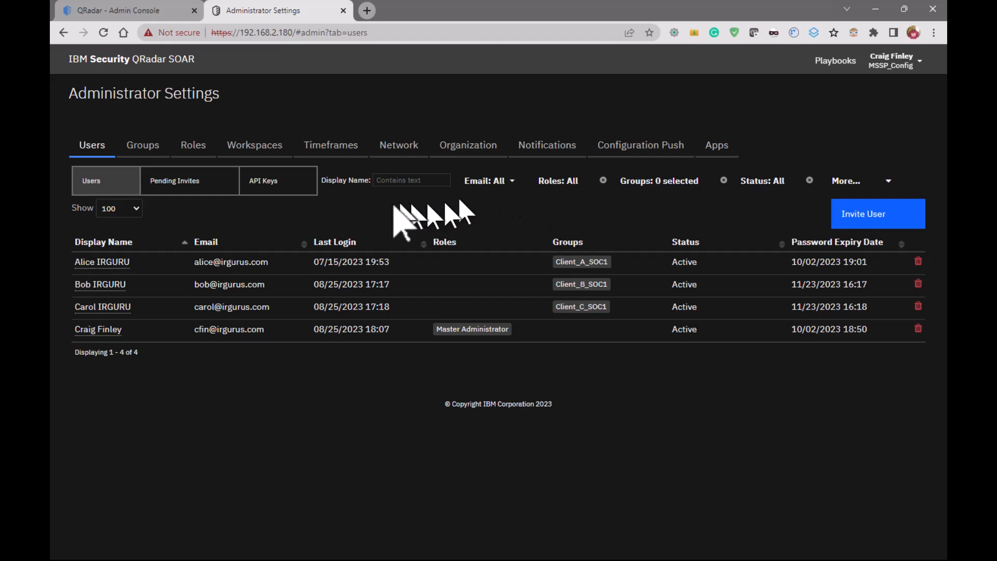
# Start creating a SOAR API key with the display name "SOAR API for SIEM App"
pyautogui.click(274, 188)
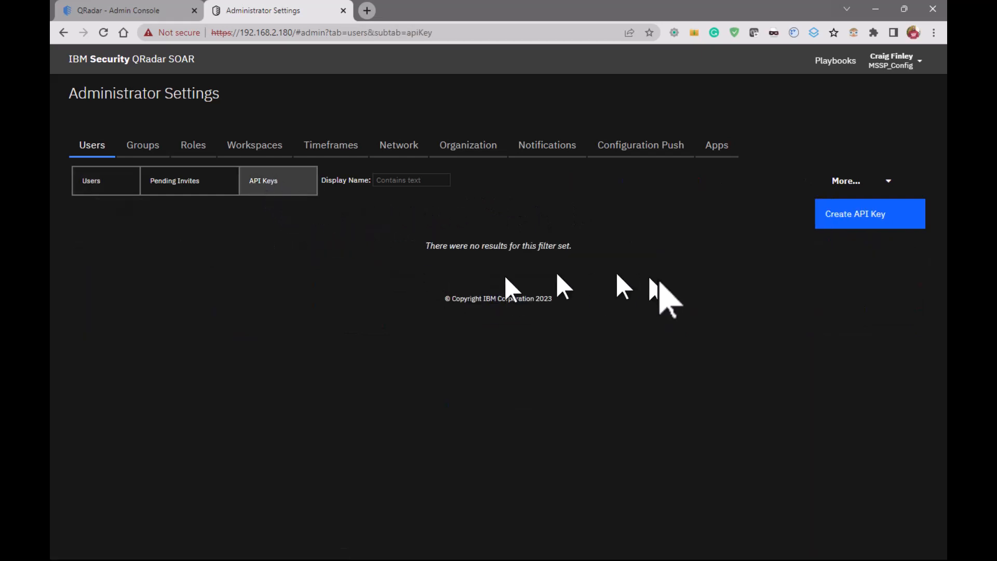
pyautogui.click(873, 218)
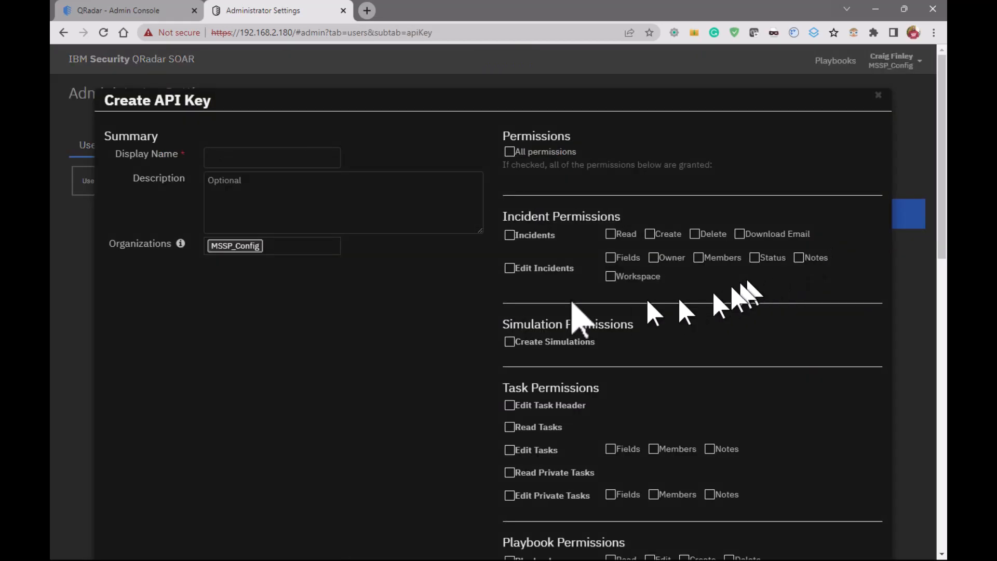
pyautogui.click(257, 157)
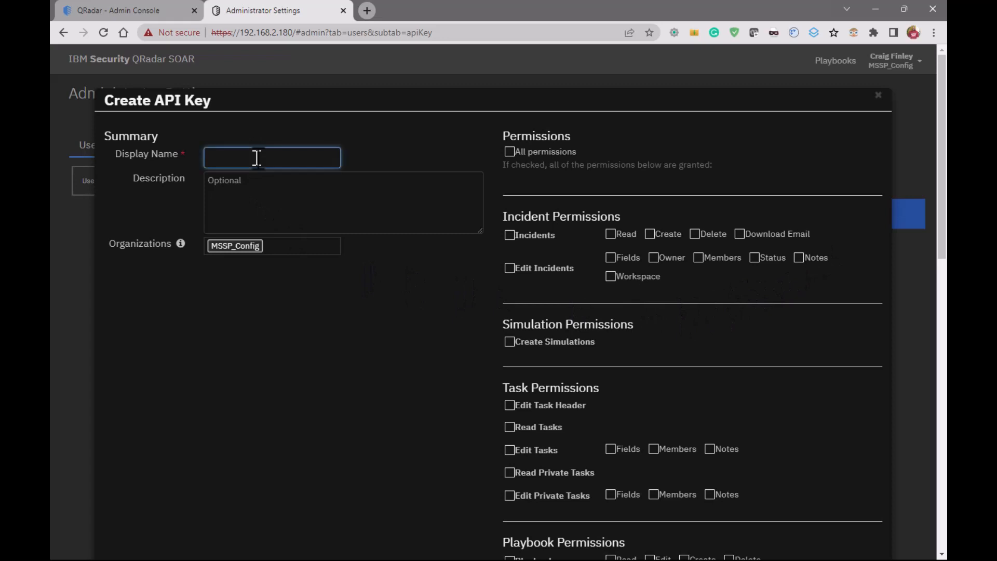
pyautogui.write('SOAR API')
pyautogui.press('BackSpace')
pyautogui.press('BackSpace')
pyautogui.press('BackSpace')
pyautogui.write('API for SIEM App')
pyautogui.press('Tab')
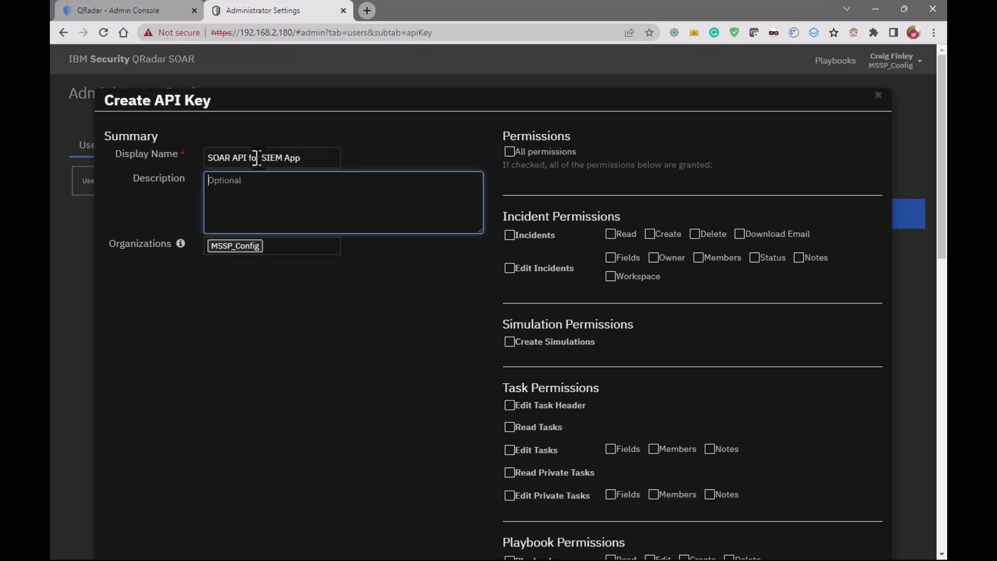
# Give the API key the description "this is for escalation and bi-directional communication"
pyautogui.write('t')
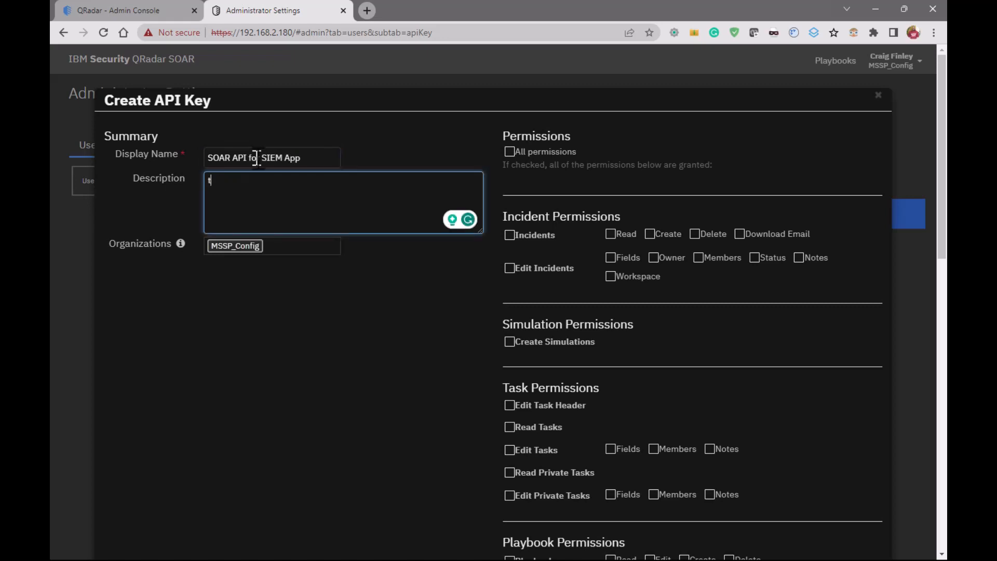
pyautogui.write('his is for escalation and bi-direc')
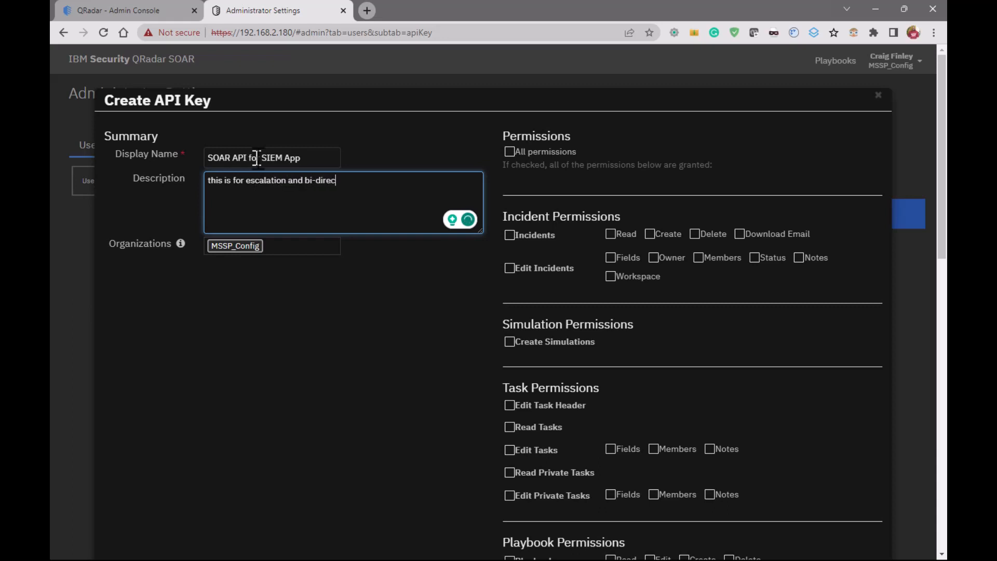
pyautogui.write('tional communication')
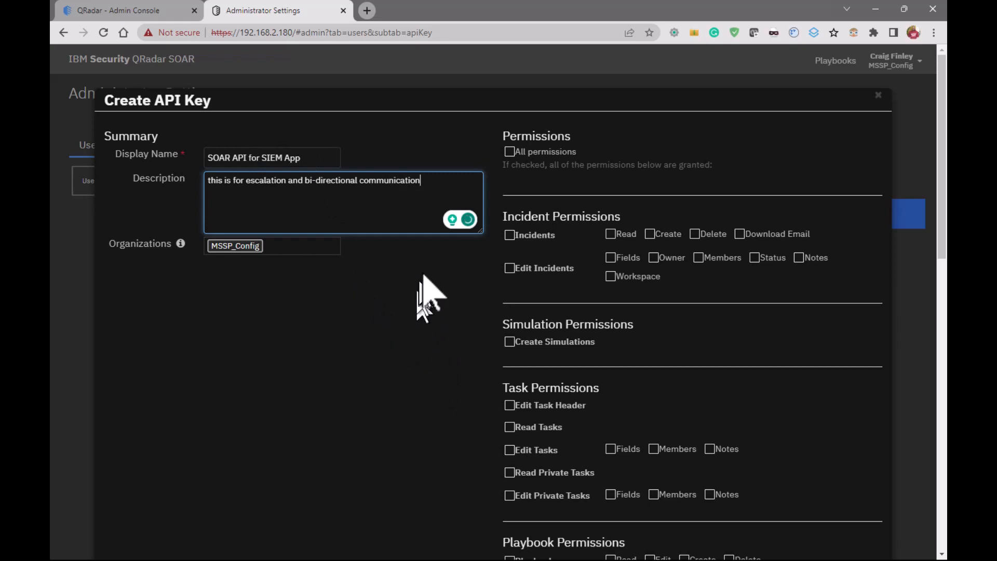
pyautogui.click(409, 252)
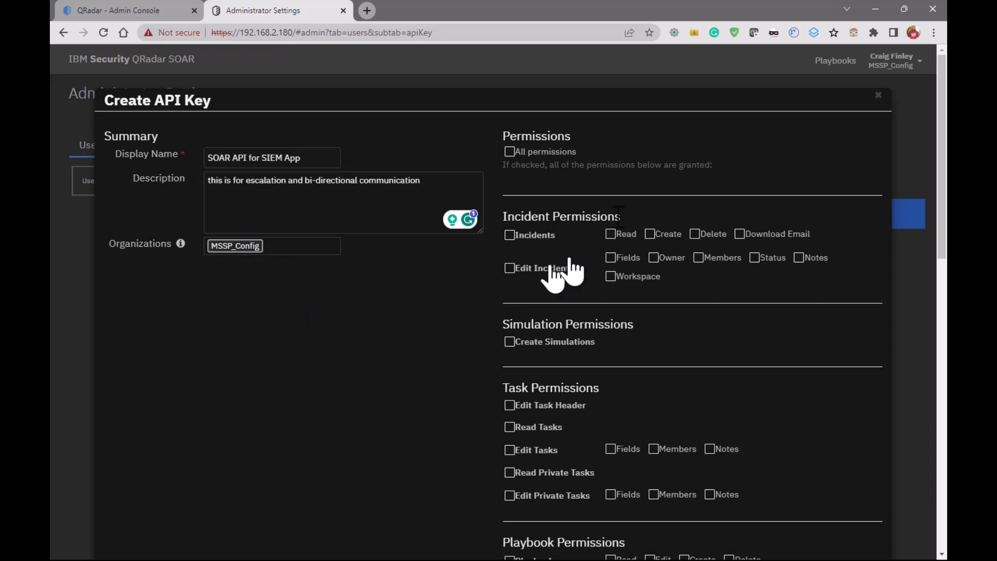
# Grant the API key all permissions and create it
pyautogui.click(509, 151)
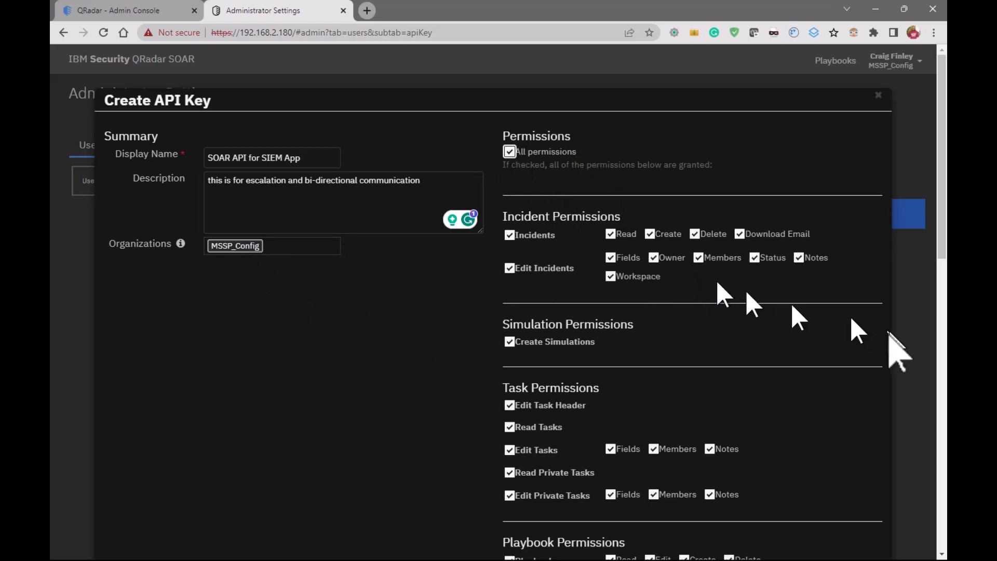
pyautogui.scroll(-3, 823, 368)
pyautogui.scroll(-10, 826, 366)
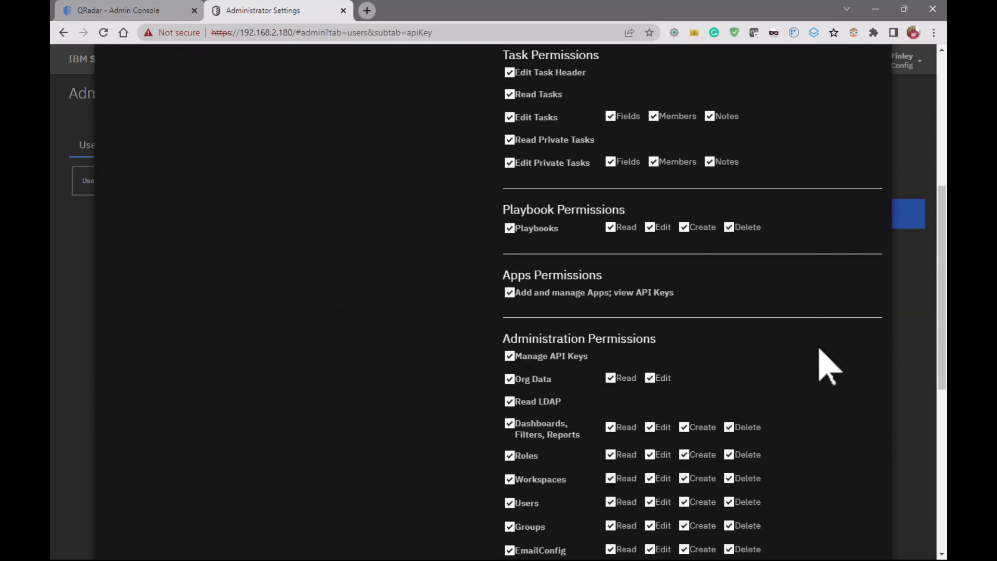
pyautogui.scroll(-1, 819, 349)
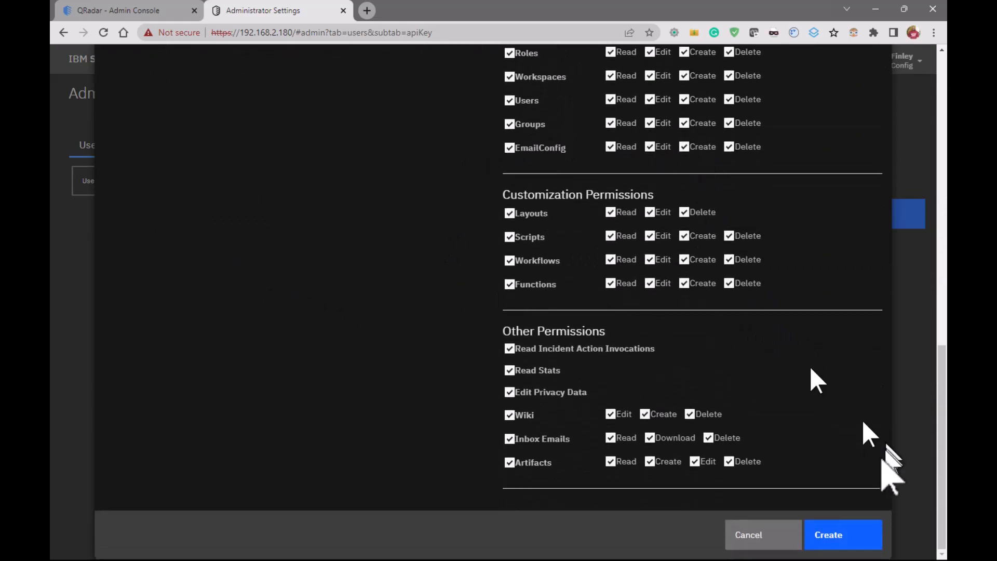
pyautogui.click(846, 535)
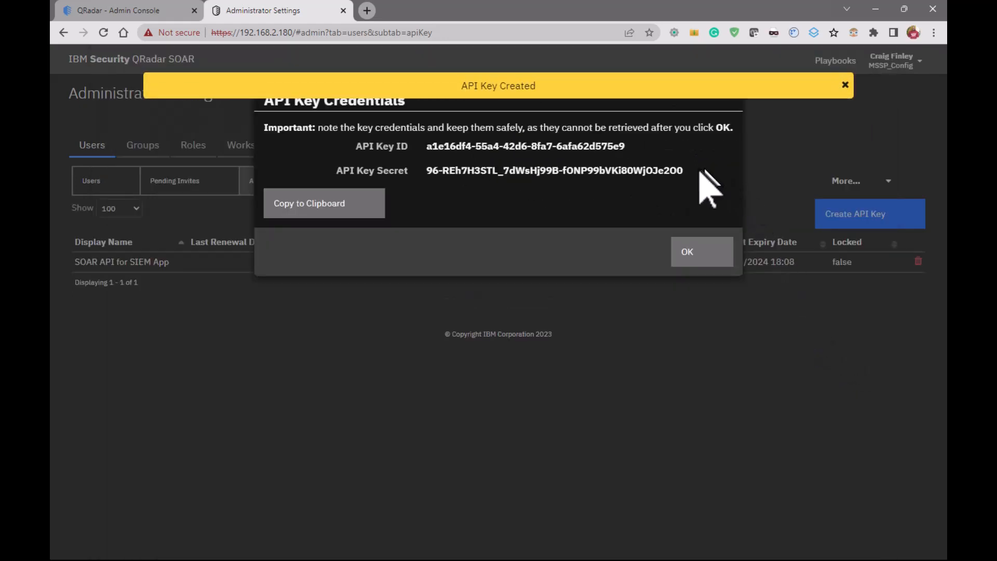
# Copy the new key's ID and secret for safekeeping, and close the API key credentials dialog
pyautogui.moveTo(686, 171); pyautogui.dragTo(353, 157)
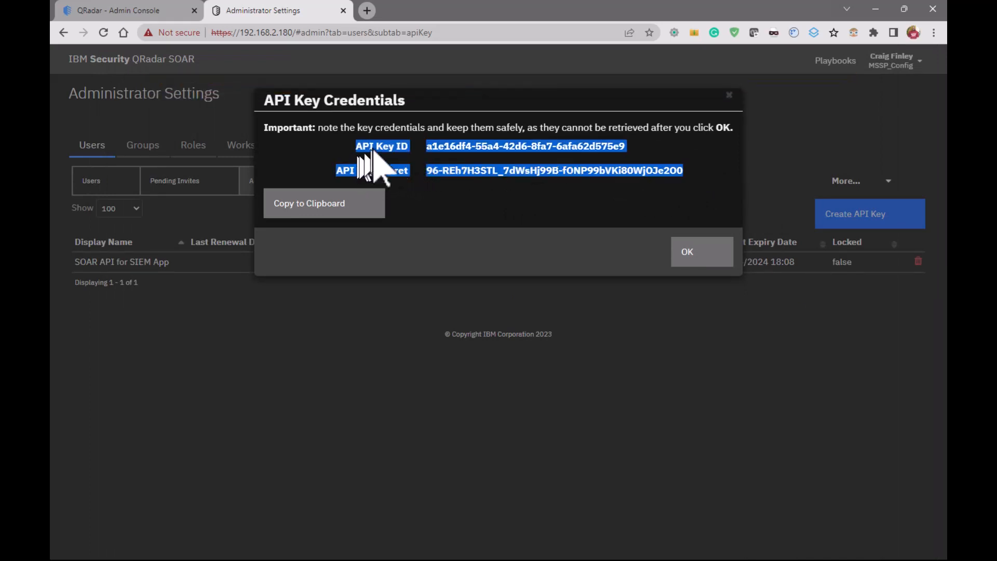
pyautogui.rightClick(377, 155)
pyautogui.click(410, 159)
pyautogui.hotkey('alt', 'Tab')
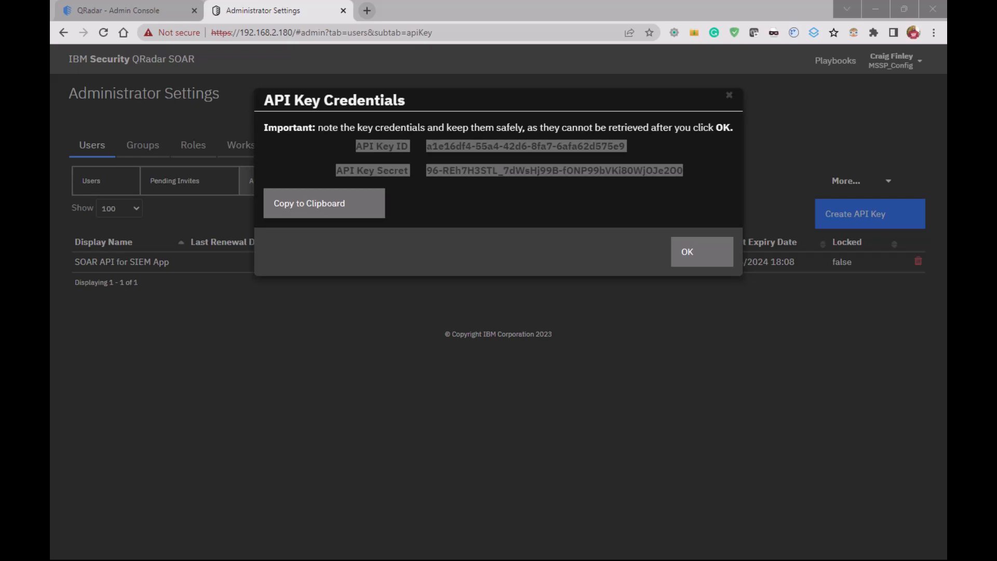
pyautogui.click(711, 256)
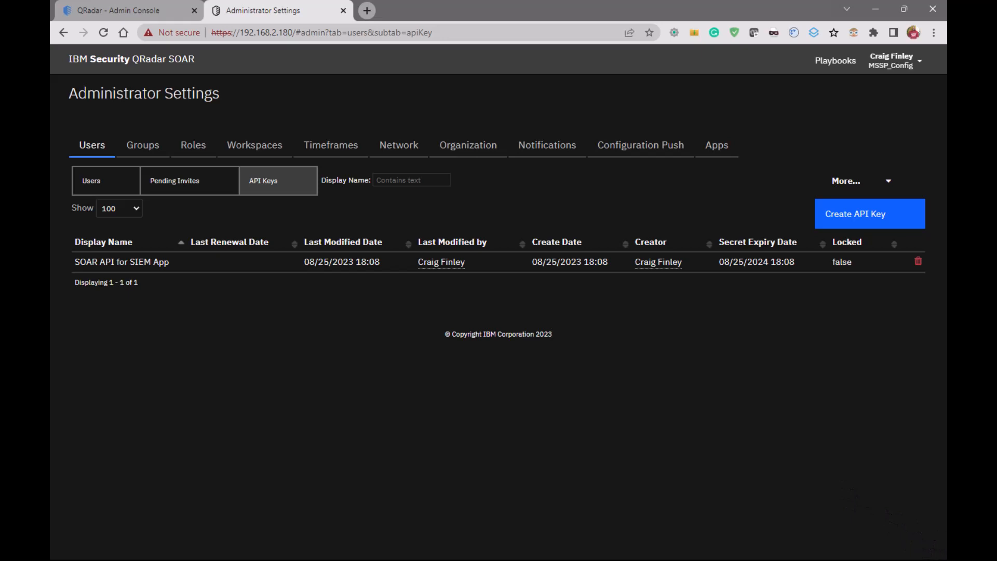
# Return to the QRadar plugin configuration and paste the API key ID into its application access settings
pyautogui.hotkey('alt', 'Tab')
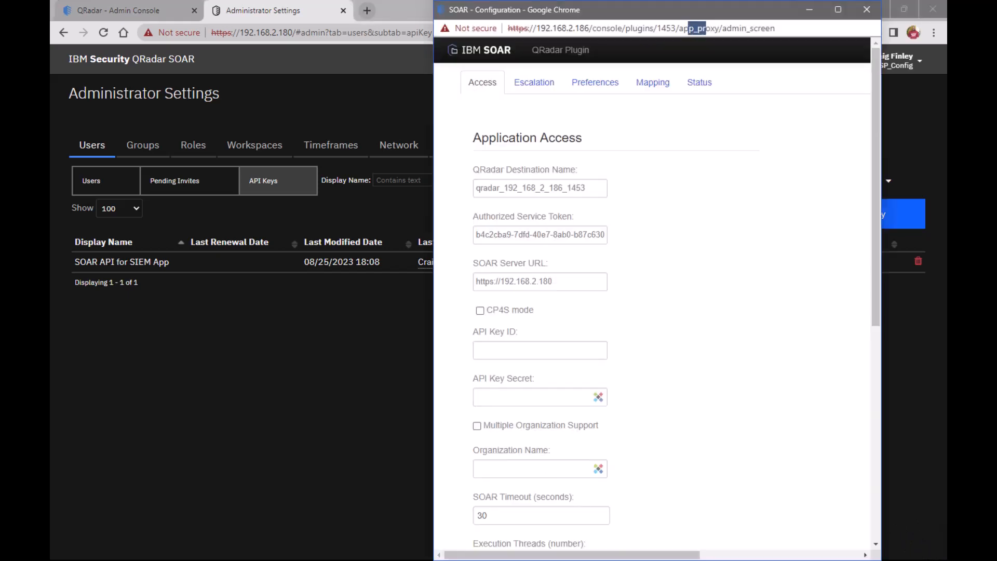
pyautogui.click(584, 350)
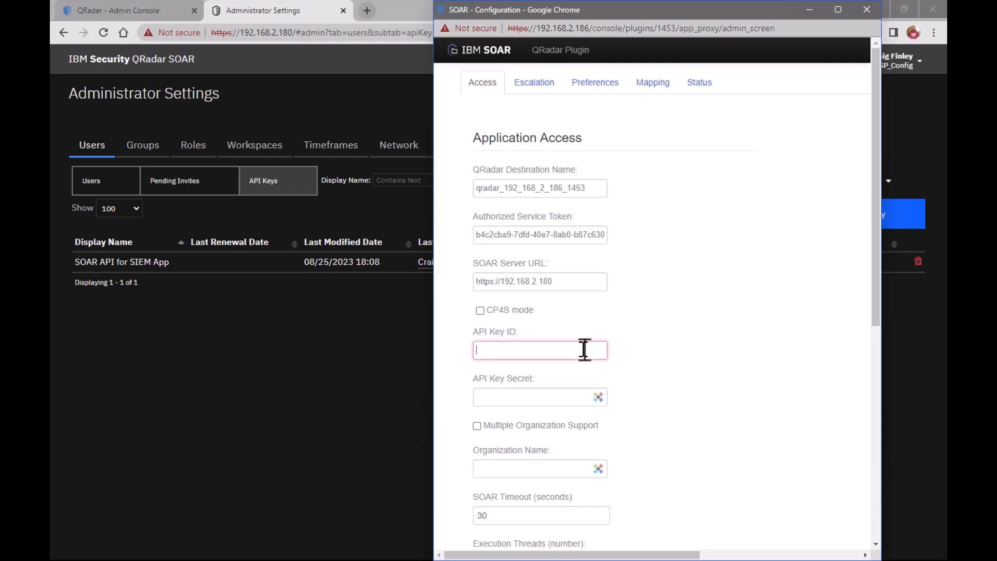
pyautogui.hotkey('alt', 'Tab')
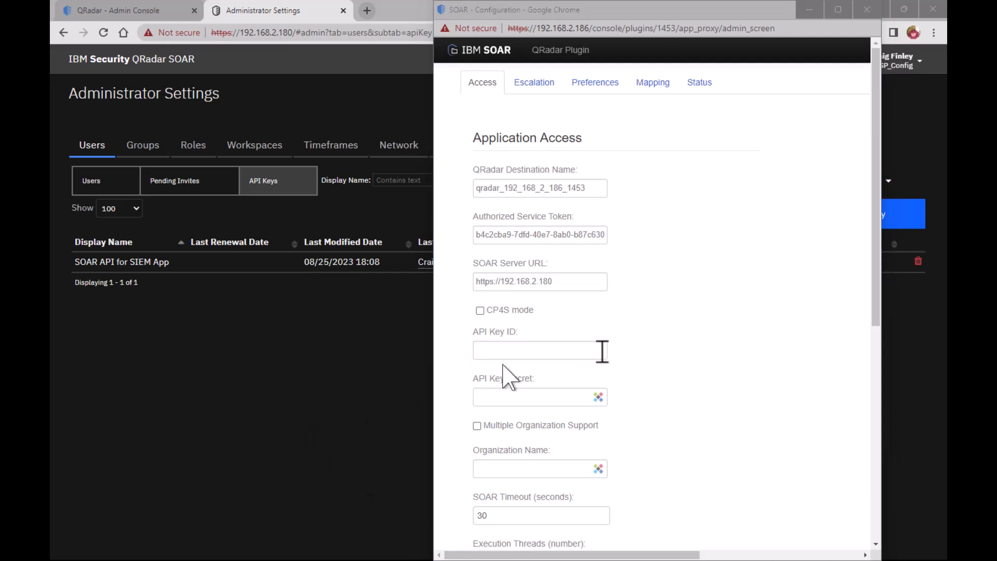
pyautogui.click(556, 353)
pyautogui.hotkey('ctrl', 'v')
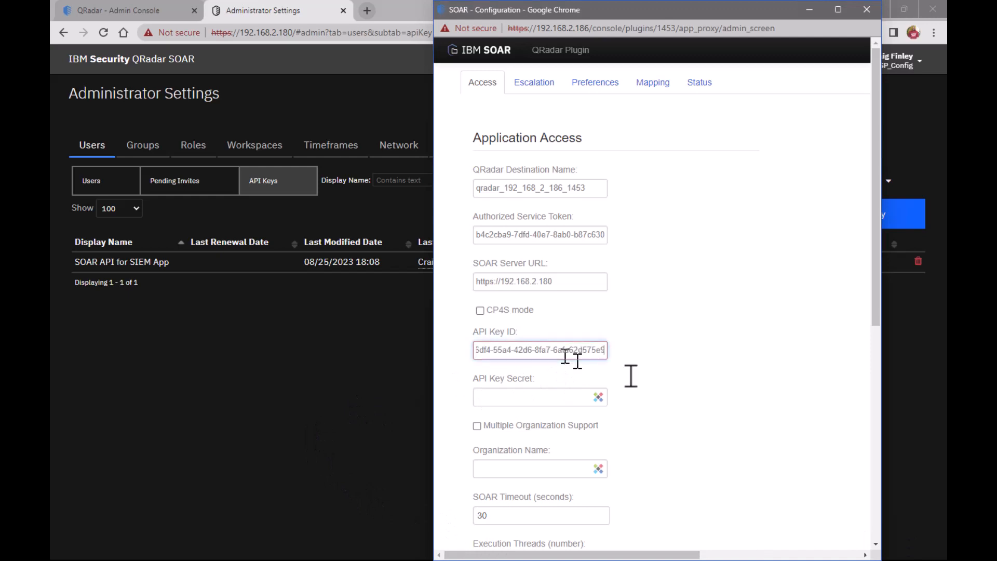
# Paste the API key secret into the plugin's application access settings
pyautogui.hotkey('alt', 'Tab')
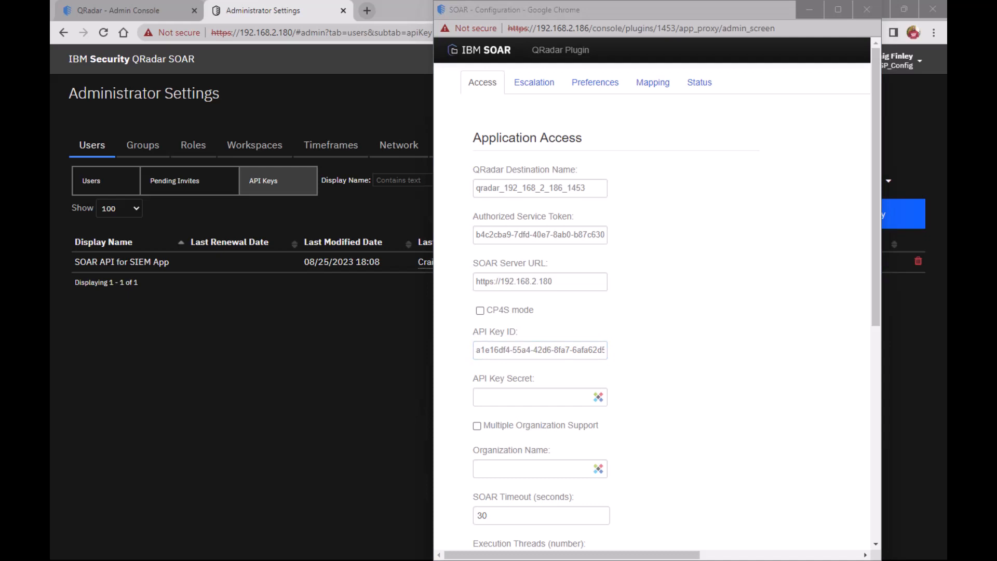
pyautogui.click(518, 398)
pyautogui.click(518, 398)
pyautogui.hotkey('ctrl', 'v')
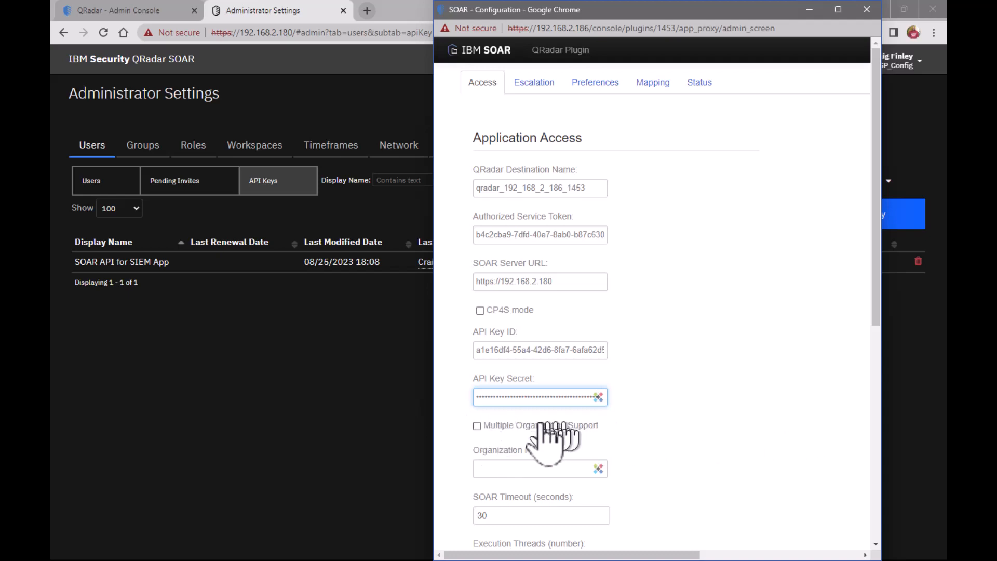
# Enable Multiple Organization Support and set the Configuration Organization Name to MSSP_Config
pyautogui.click(477, 426)
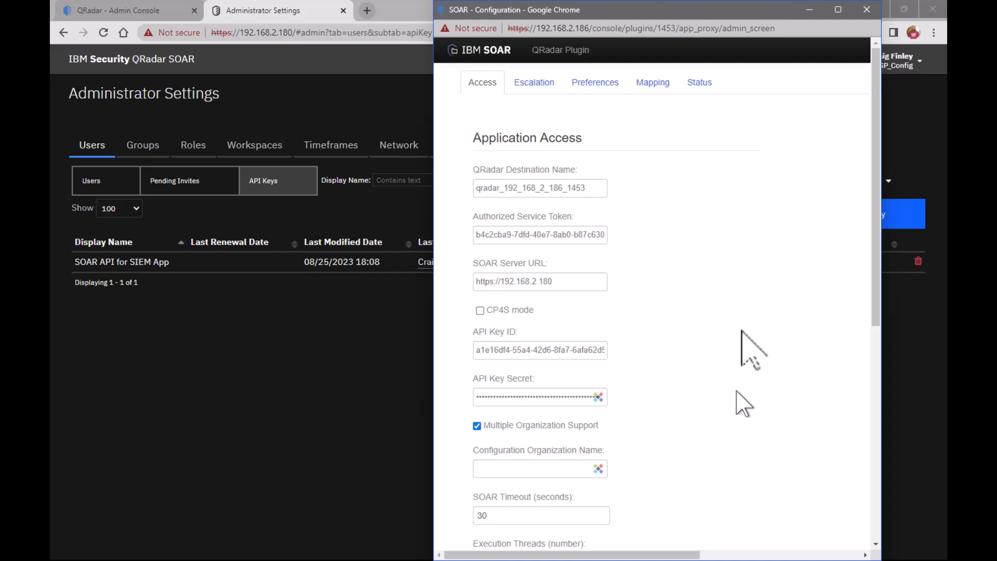
pyautogui.moveTo(717, 15); pyautogui.dragTo(635, 15)
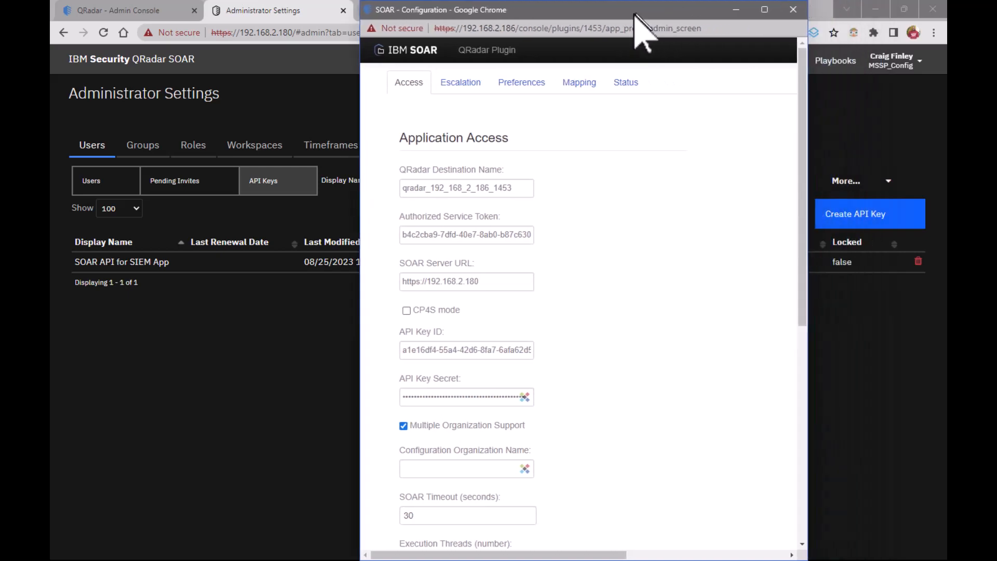
pyautogui.click(463, 470)
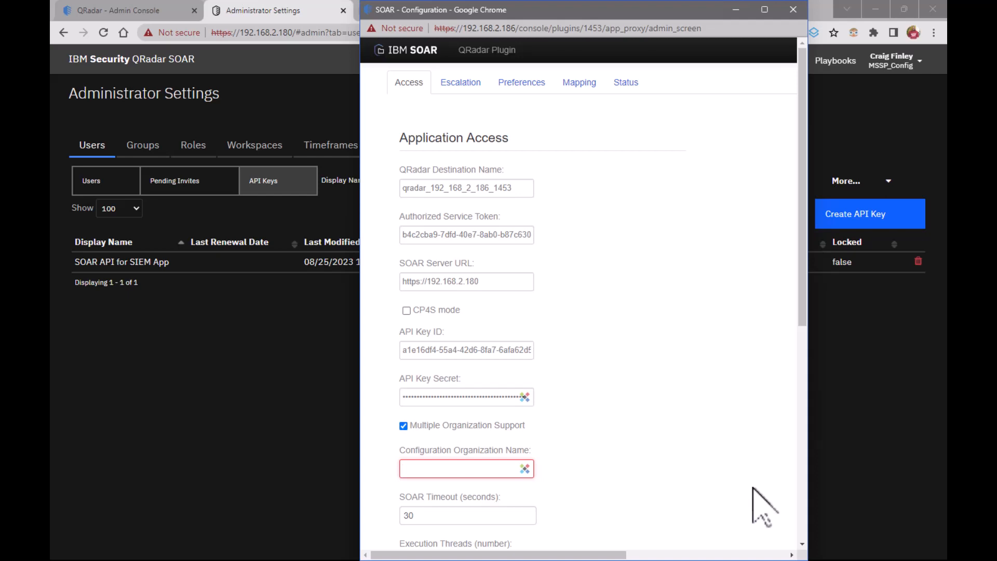
pyautogui.write('MSSP_Config')
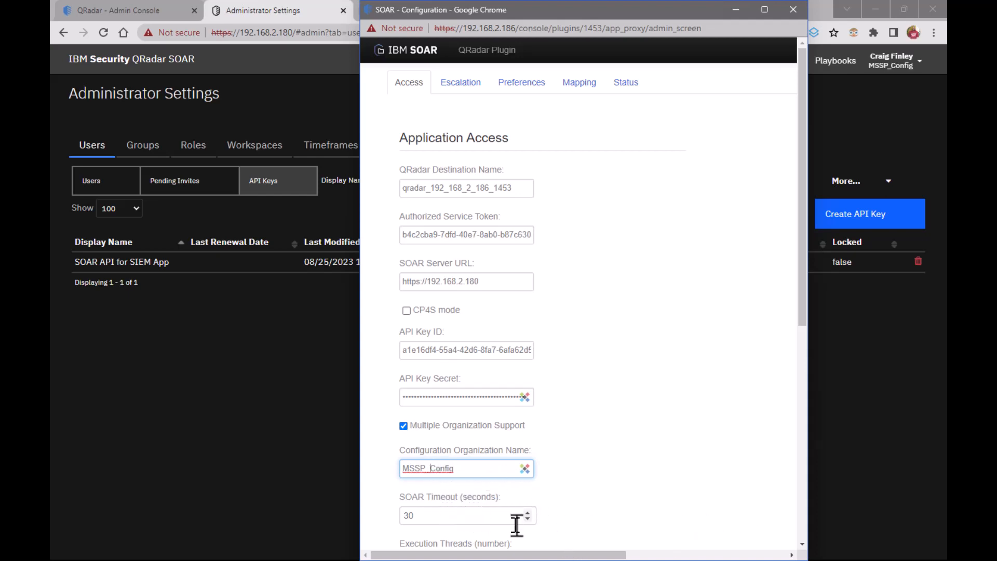
pyautogui.press('BackSpace')
pyautogui.write('_')
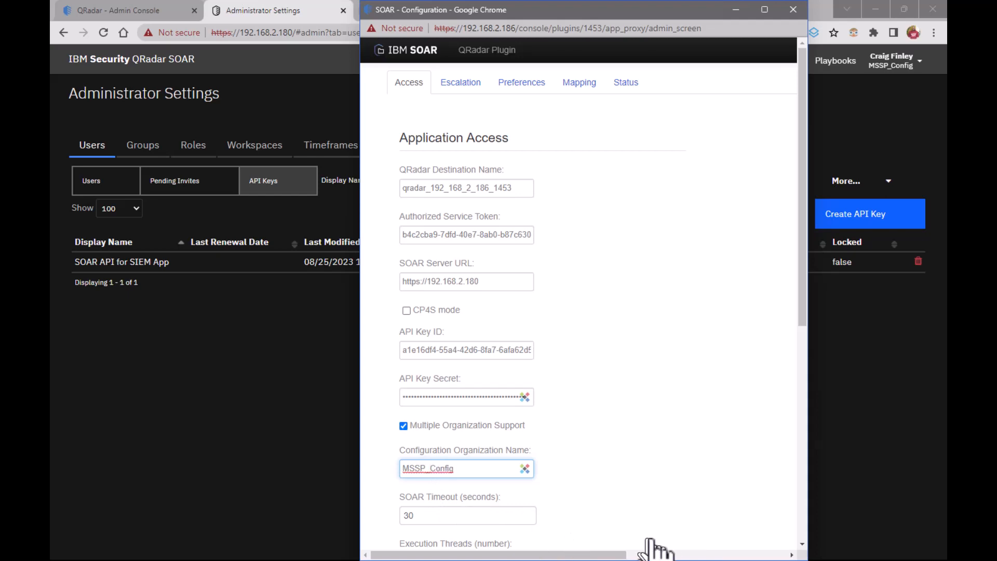
# Set the SOAR Timeout to 300 seconds
pyautogui.scroll(-3, 639, 457)
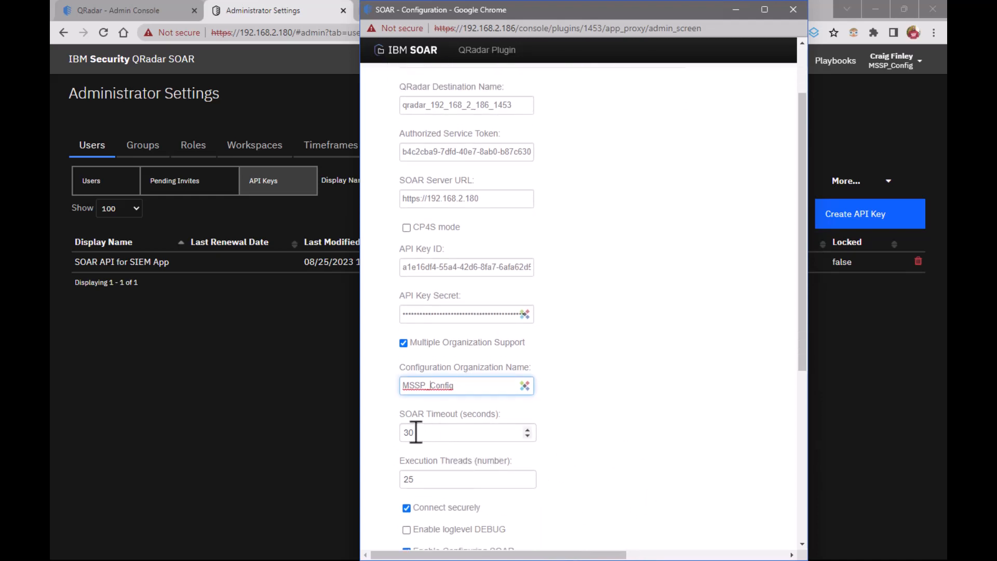
pyautogui.click(416, 432)
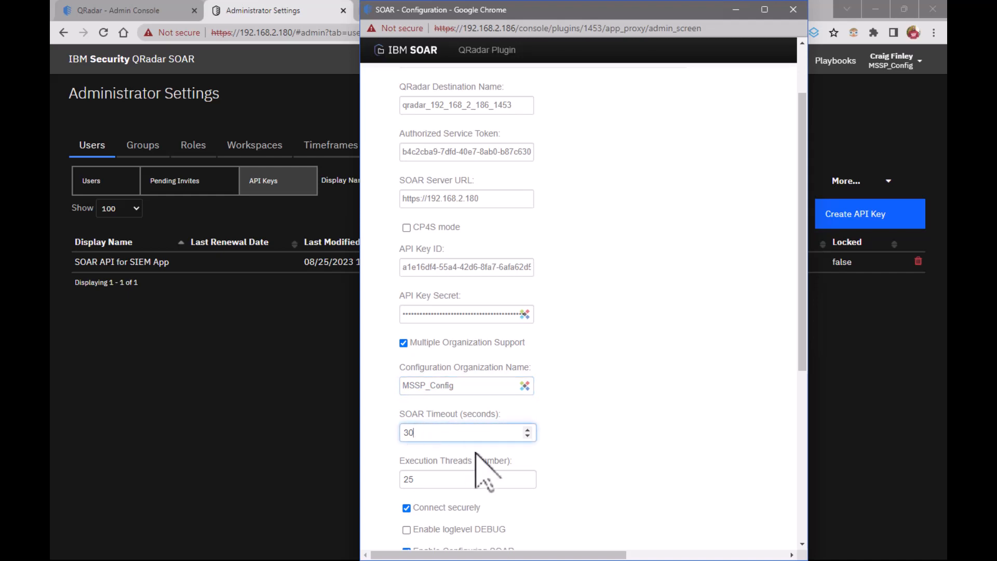
pyautogui.write('0')
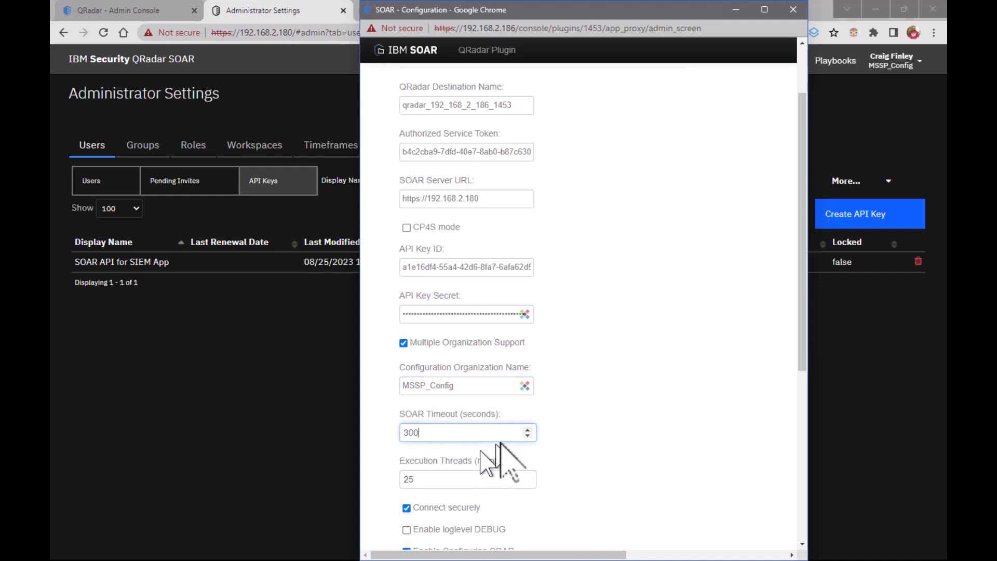
# Turn off Connect securely and Enable Configuring SOAR in the plugin's application access settings
pyautogui.scroll(-2, 500, 444)
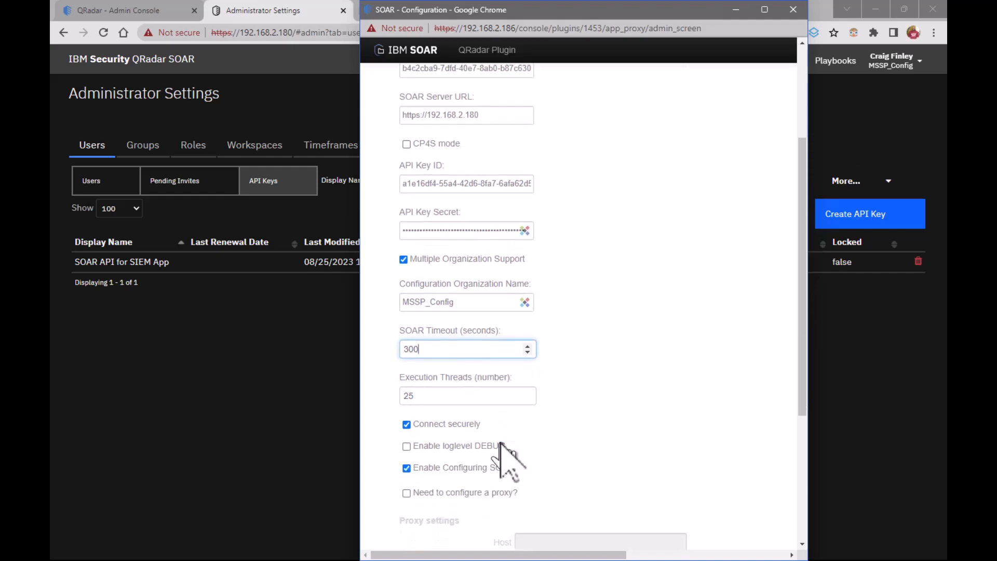
pyautogui.click(406, 425)
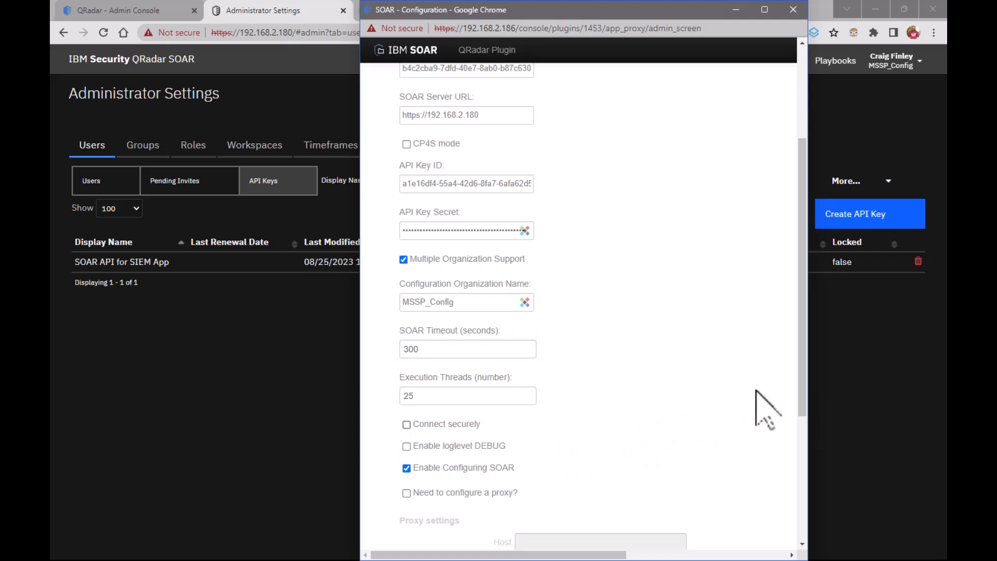
pyautogui.scroll(-4, 755, 395)
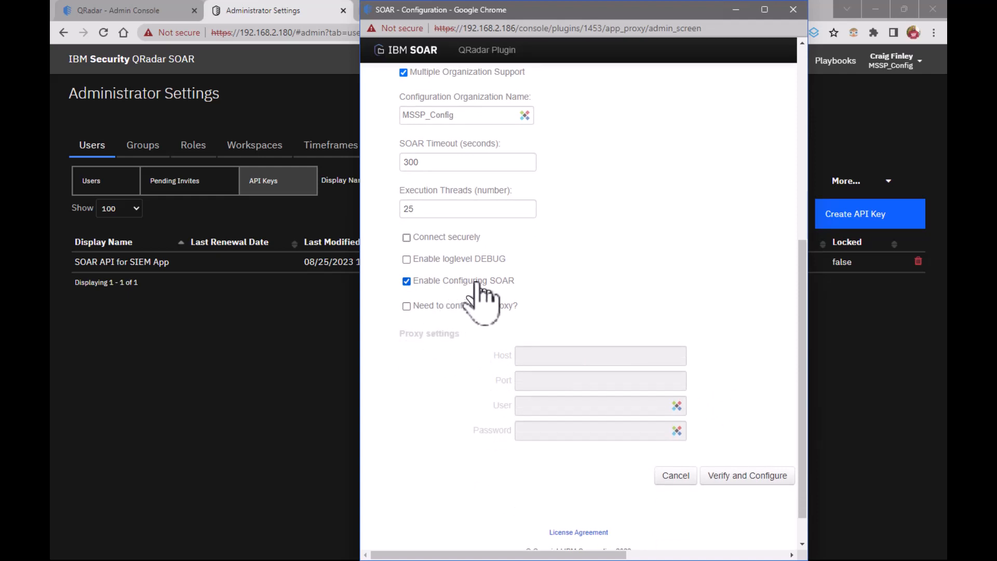
pyautogui.click(407, 281)
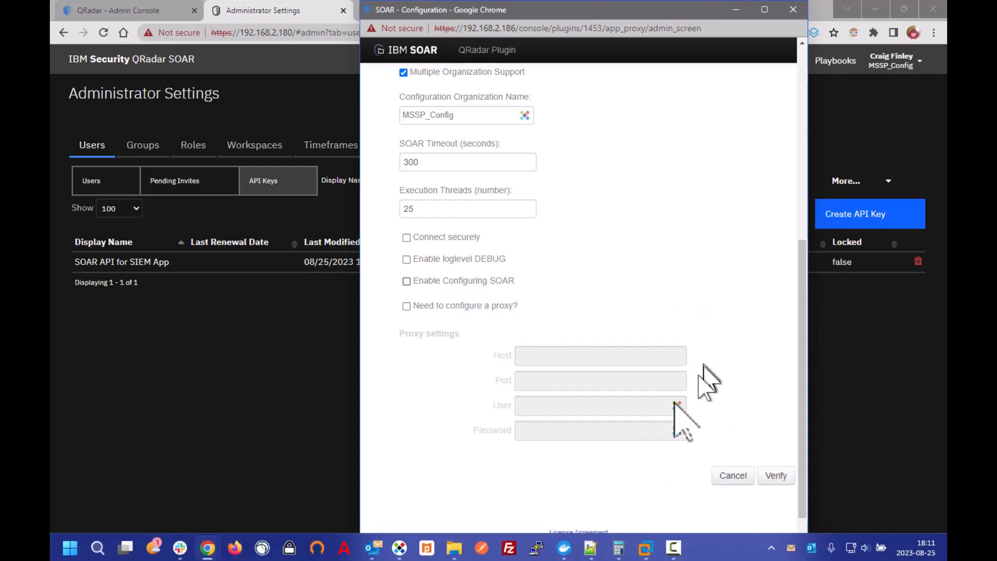
# Maximize the plugin configuration window, save the access settings and check the result of the connection
pyautogui.moveTo(669, 10); pyautogui.dragTo(632, 8)
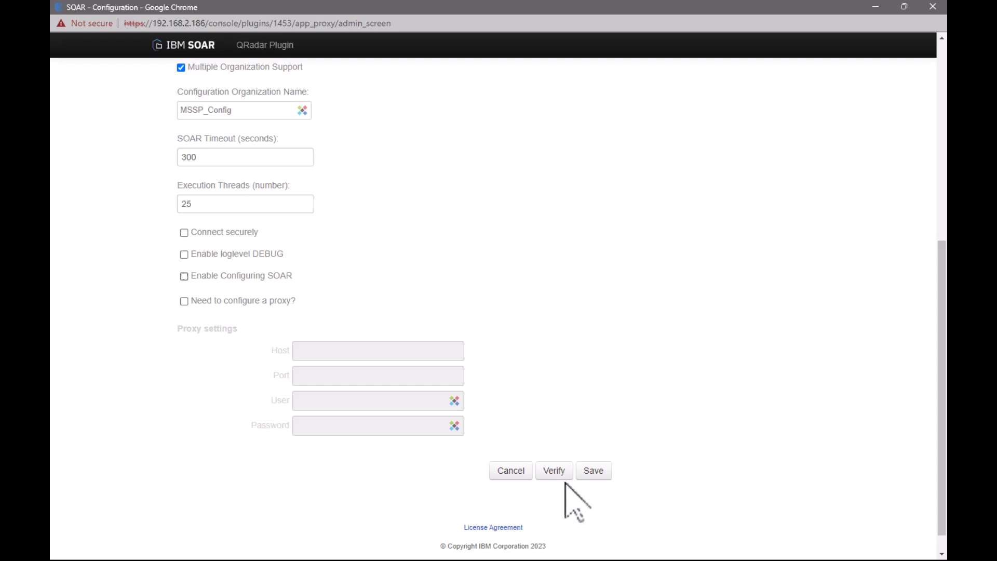
pyautogui.click(594, 470)
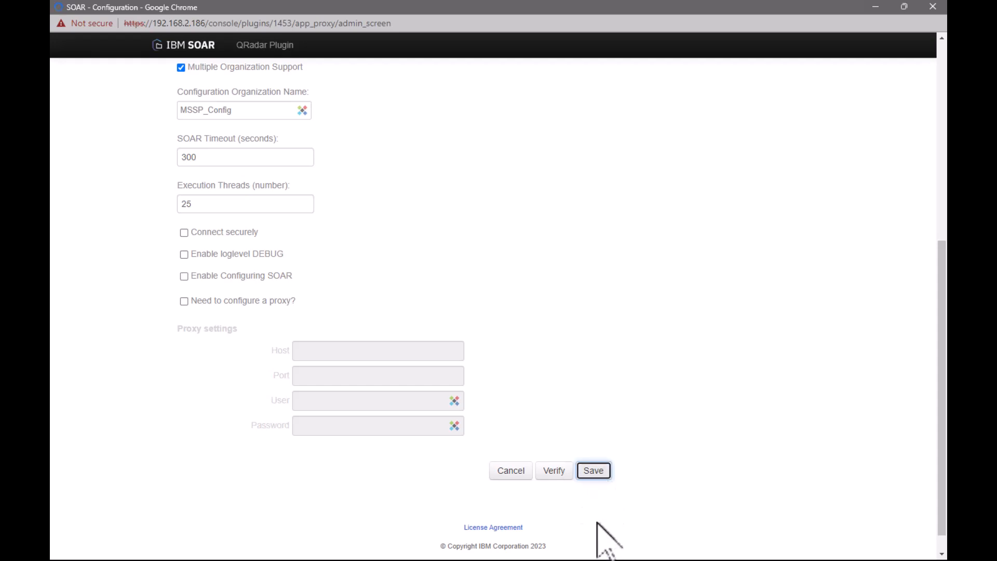
pyautogui.scroll(-7, 603, 481)
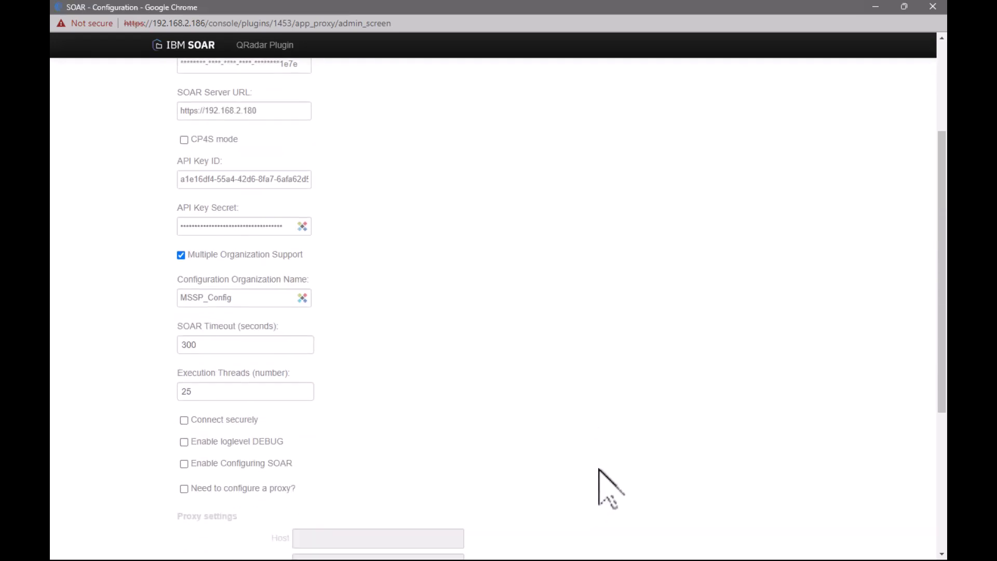
pyautogui.scroll(-1, 606, 485)
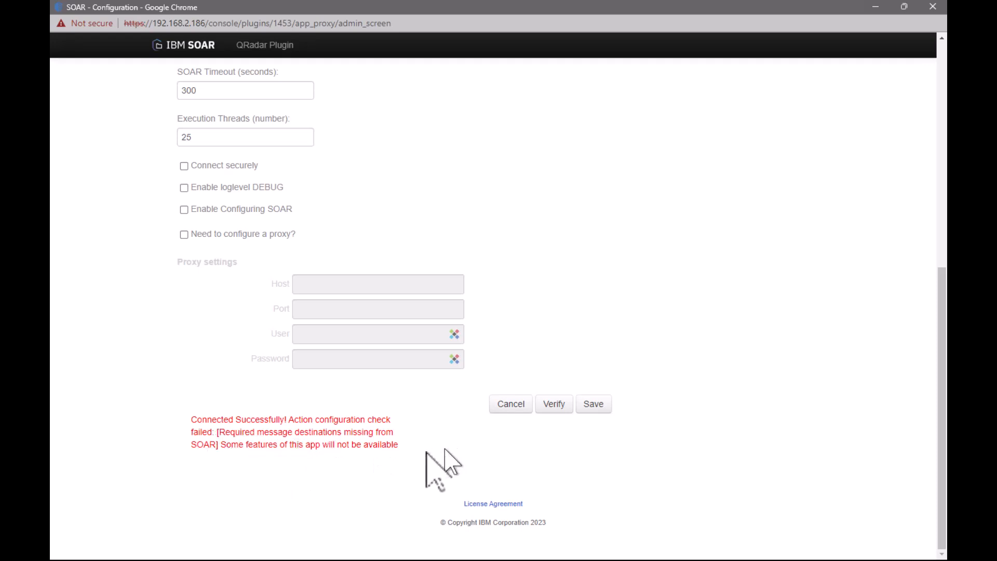
# Turn Enable Configuring SOAR back on, then save the access settings and run Verify and Configure
pyautogui.click(184, 210)
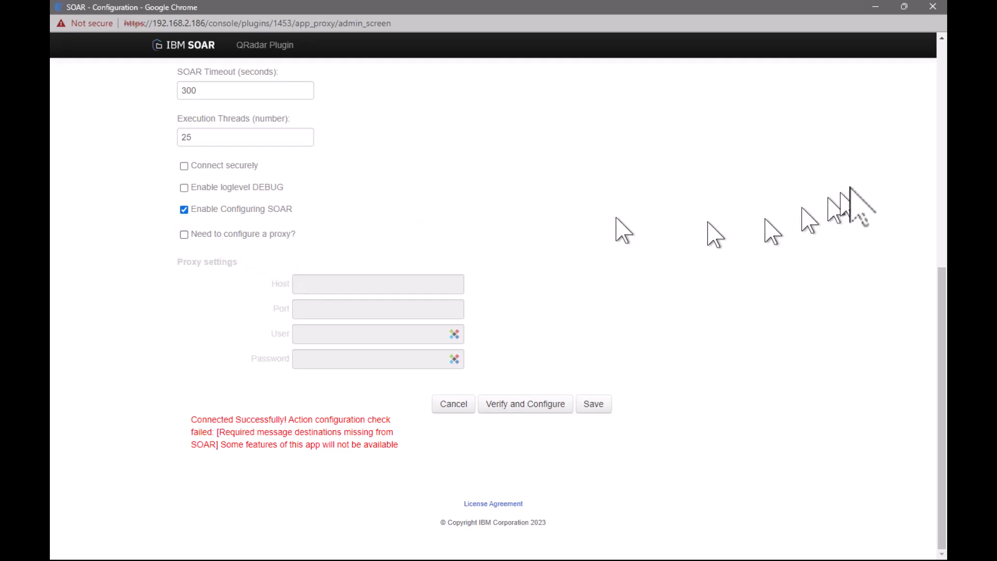
pyautogui.moveTo(931, 445); pyautogui.dragTo(935, 200)
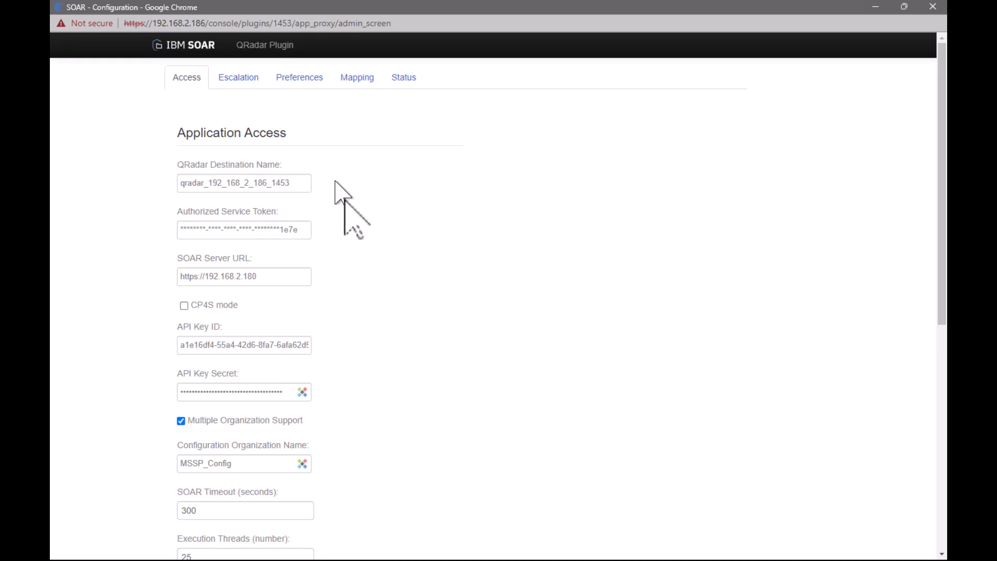
pyautogui.scroll(-2, 475, 262)
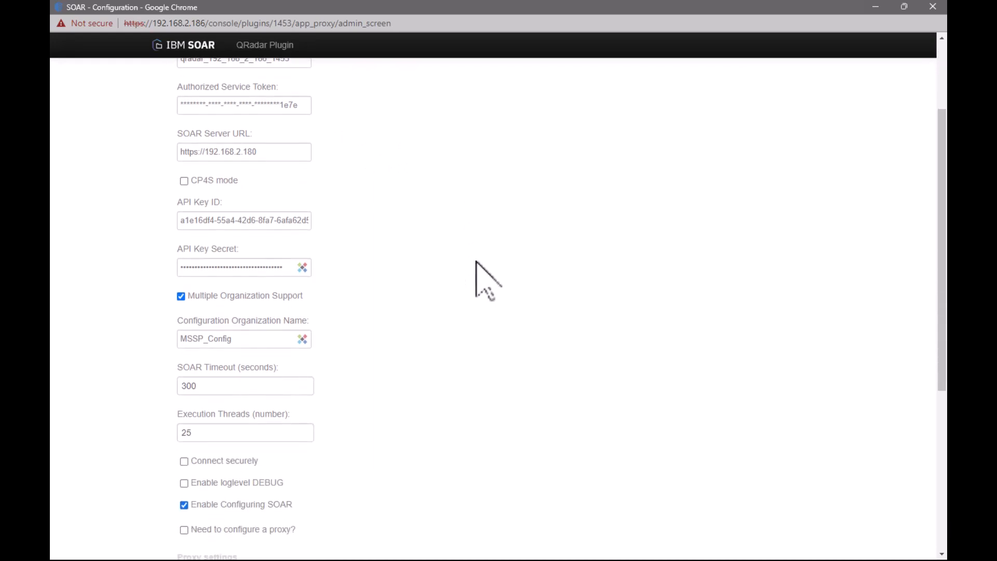
pyautogui.scroll(-2, 475, 263)
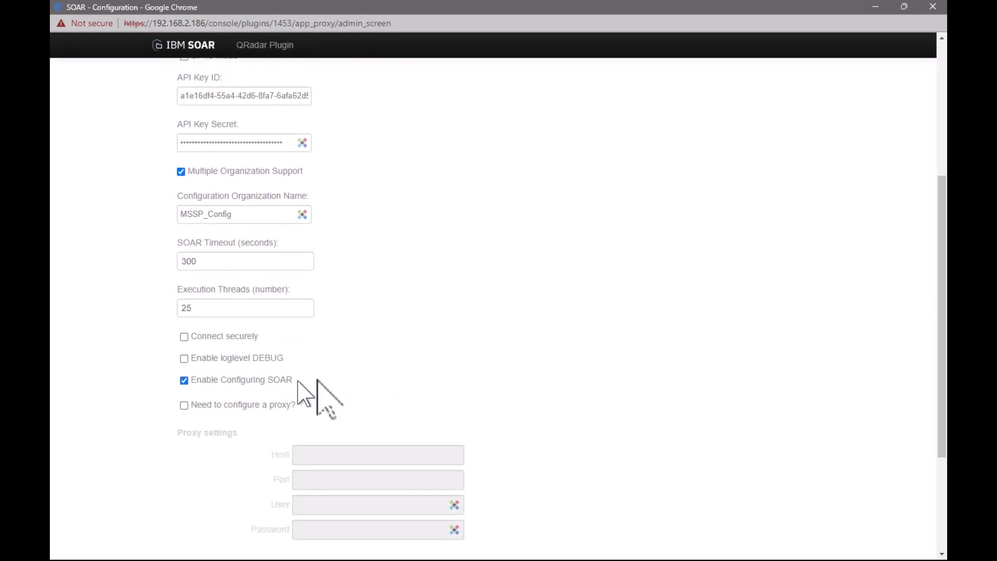
pyautogui.scroll(-2, 552, 360)
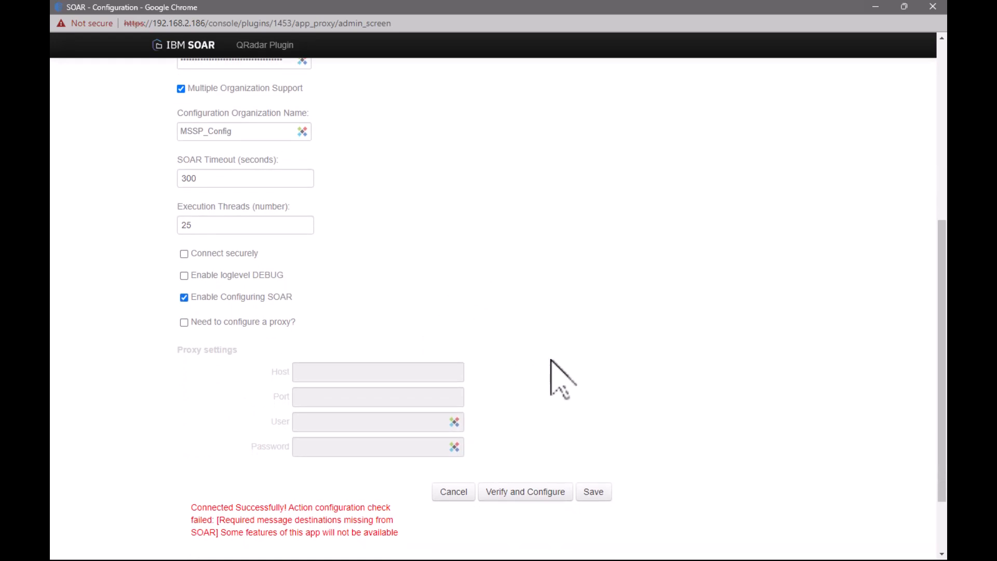
pyautogui.click(600, 494)
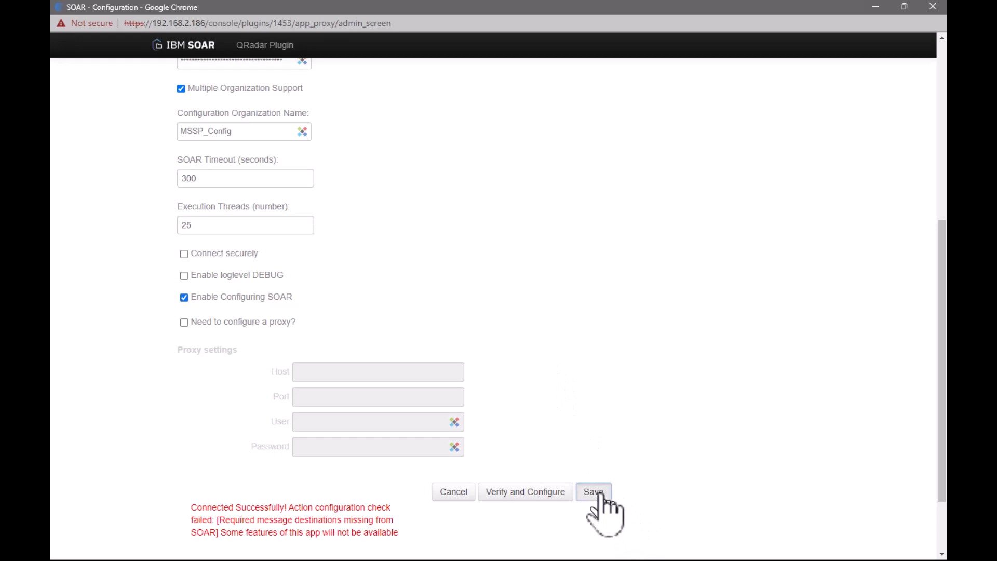
pyautogui.click(540, 493)
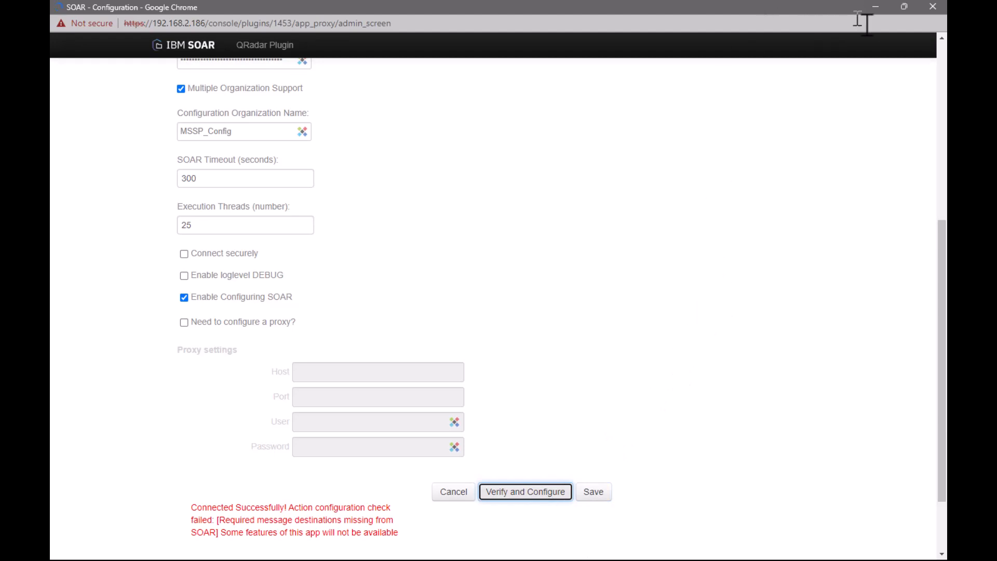
# Restore the plugin window's size, switch to the SOAR console and open the Destinations in its Customization Settings
pyautogui.click(905, 7)
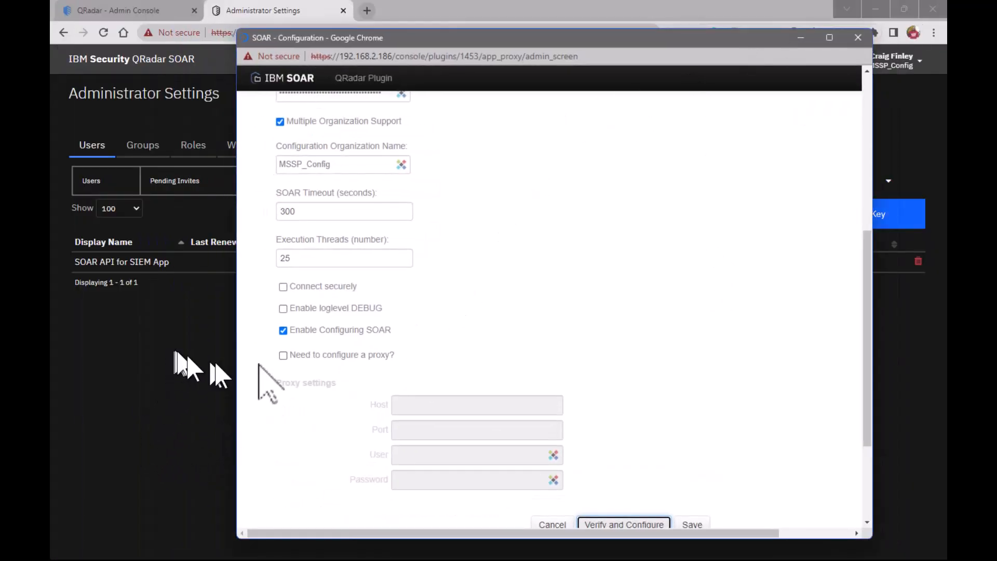
pyautogui.scroll(-3, 748, 359)
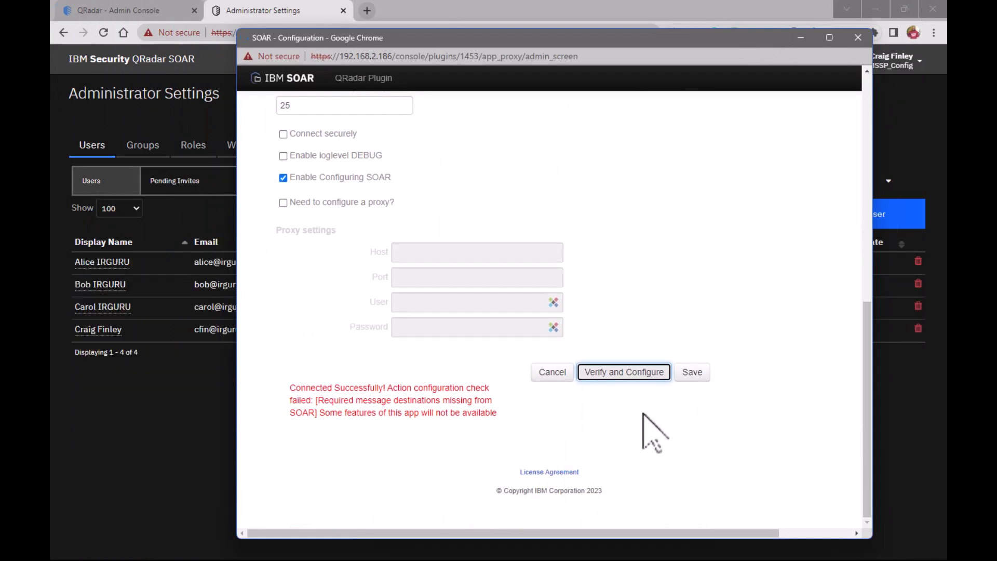
pyautogui.scroll(10, 758, 270)
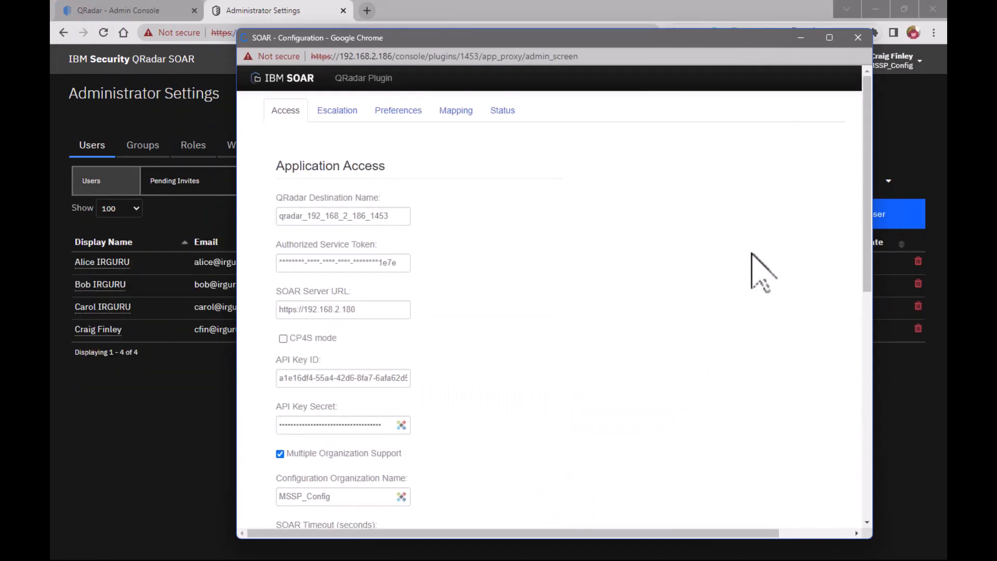
pyautogui.scroll(-1, 699, 312)
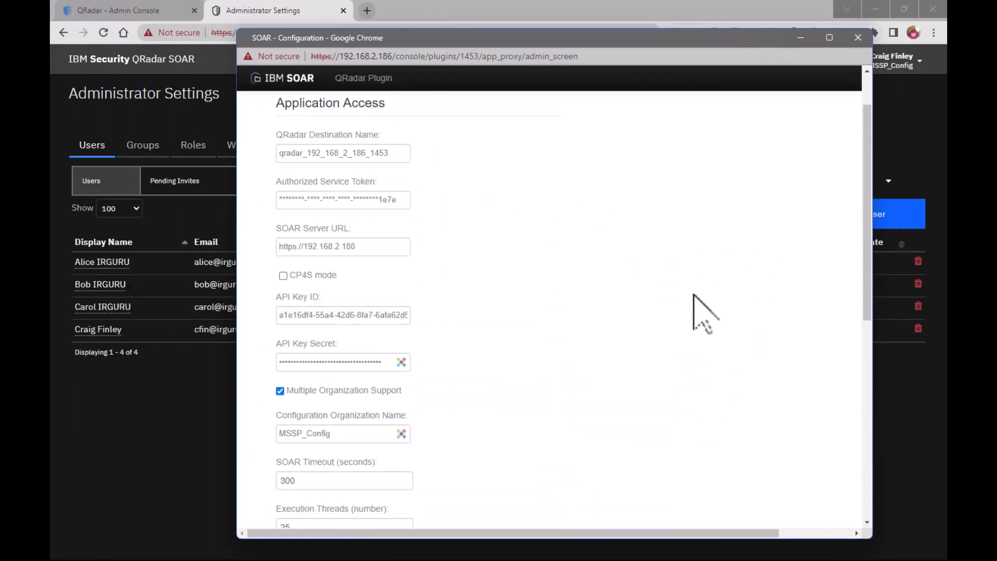
pyautogui.scroll(-8, 697, 311)
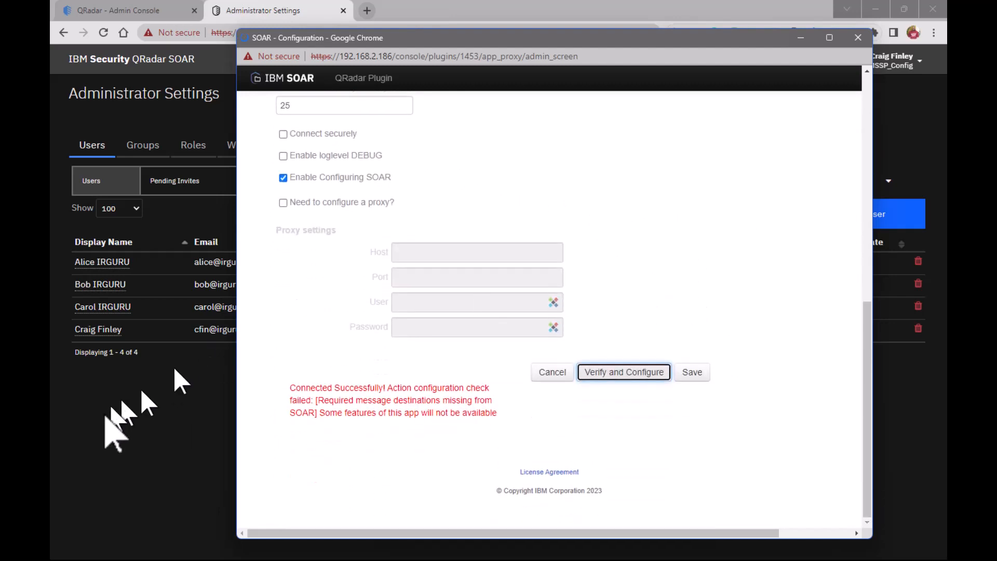
pyautogui.click(107, 421)
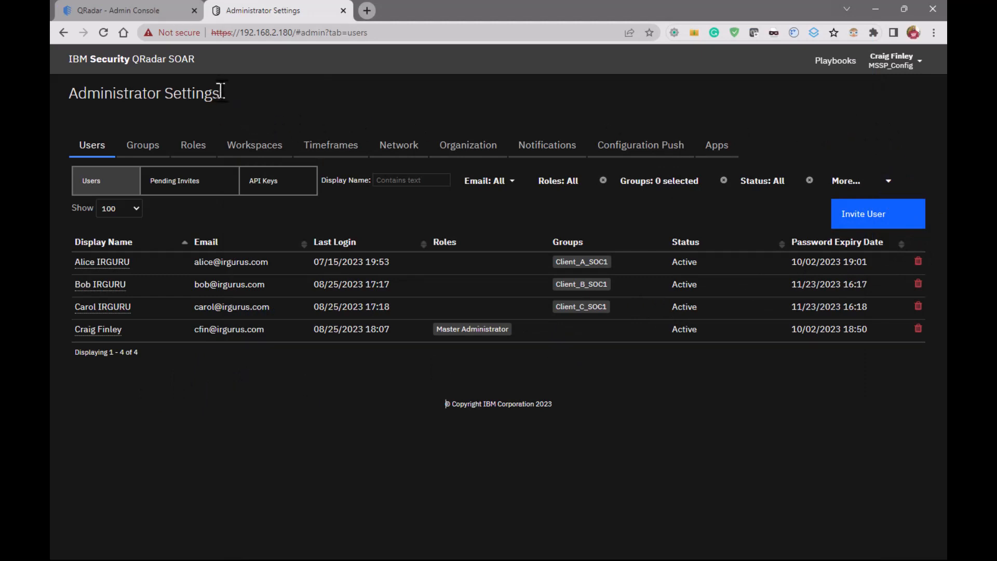
pyautogui.click(891, 68)
pyautogui.click(884, 105)
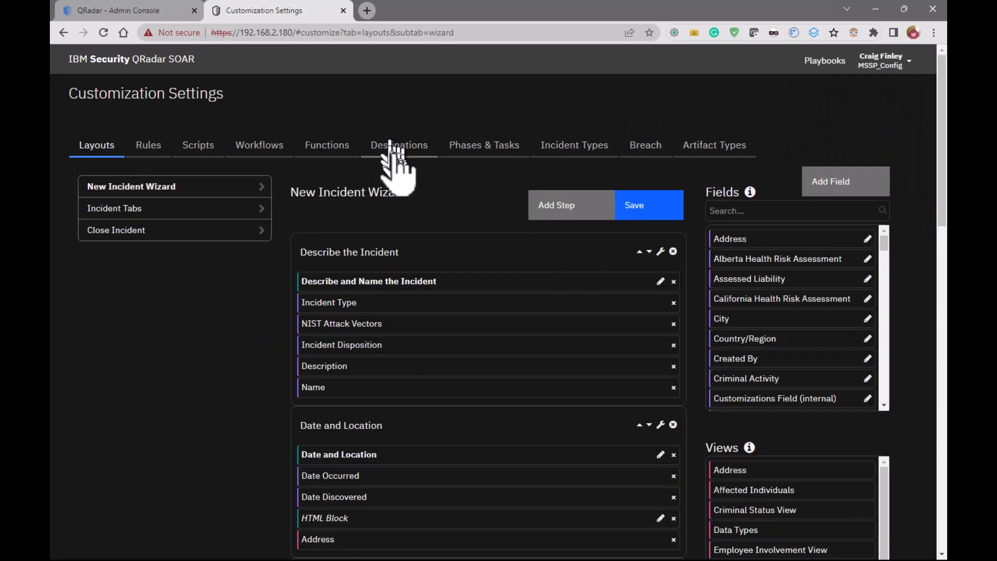
pyautogui.click(396, 156)
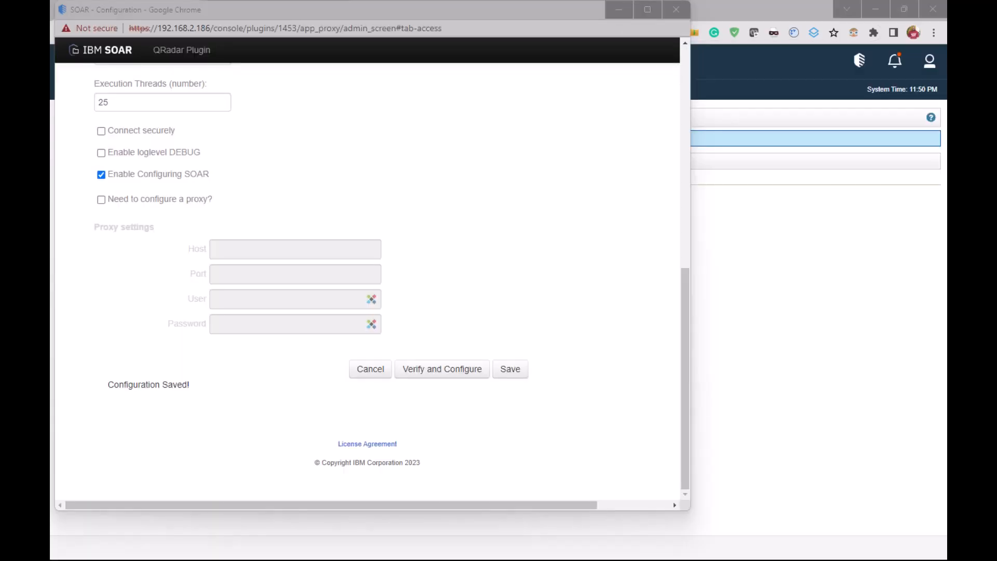
# Build a new escalation template in the QRadar plugin's escalation settings and name it Client_A
pyautogui.moveTo(108, 385); pyautogui.dragTo(201, 396)
pyautogui.click(241, 428)
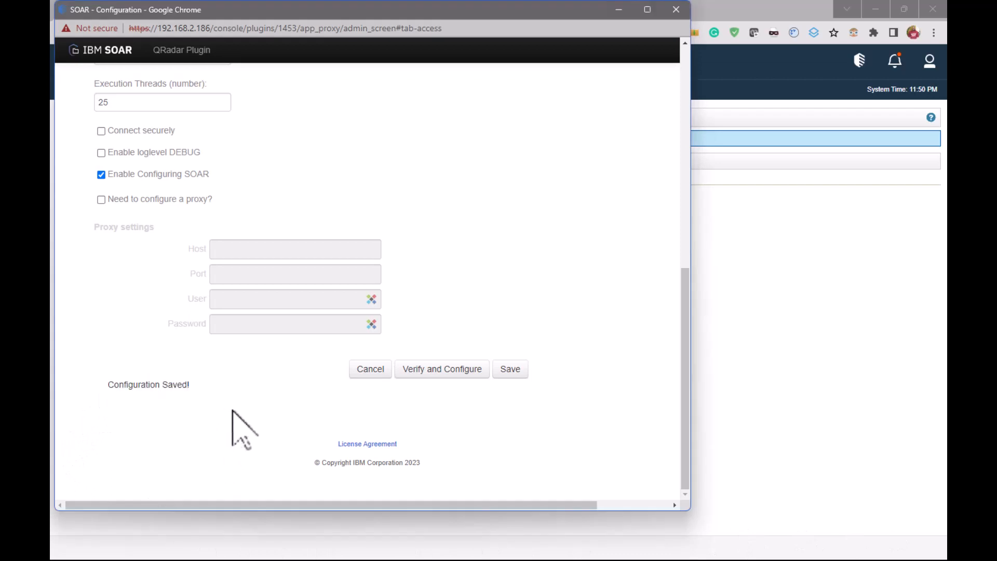
pyautogui.scroll(9, 240, 428)
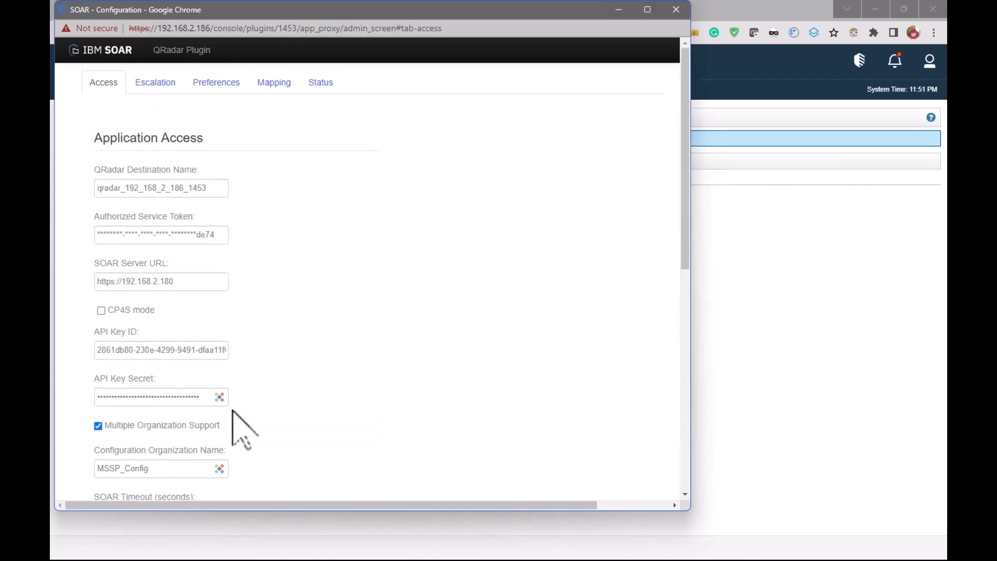
pyautogui.click(158, 90)
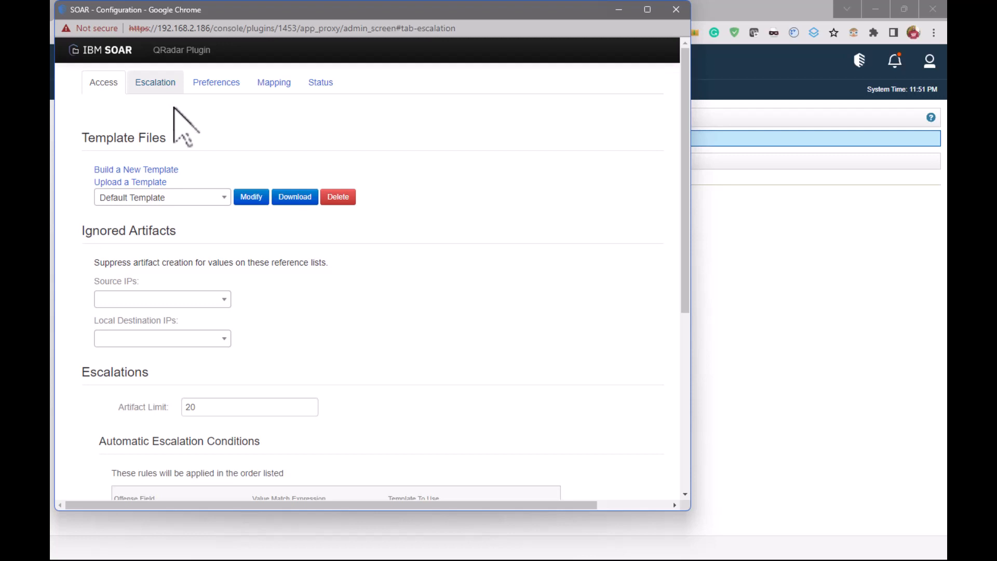
pyautogui.click(162, 170)
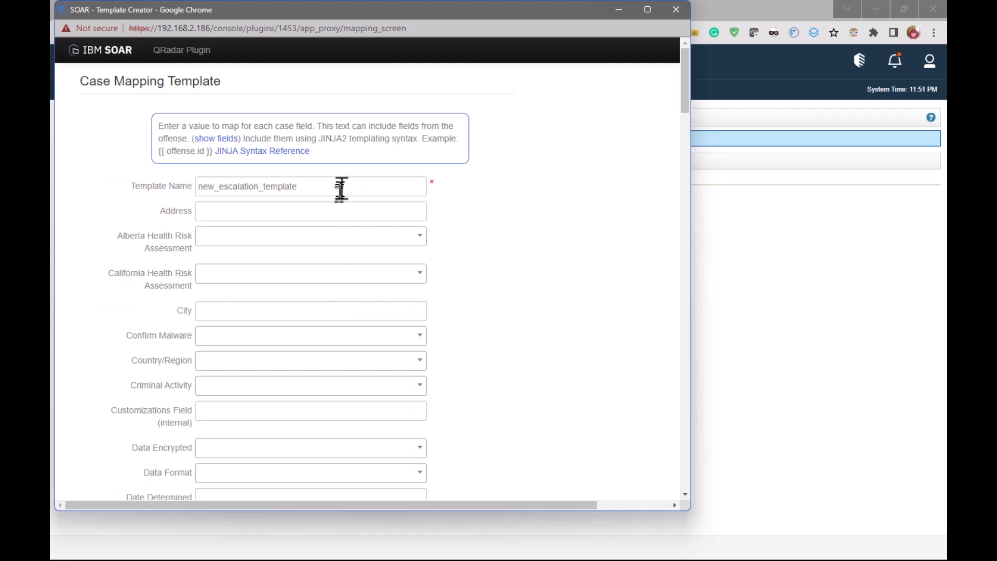
pyautogui.moveTo(342, 188); pyautogui.dragTo(164, 194)
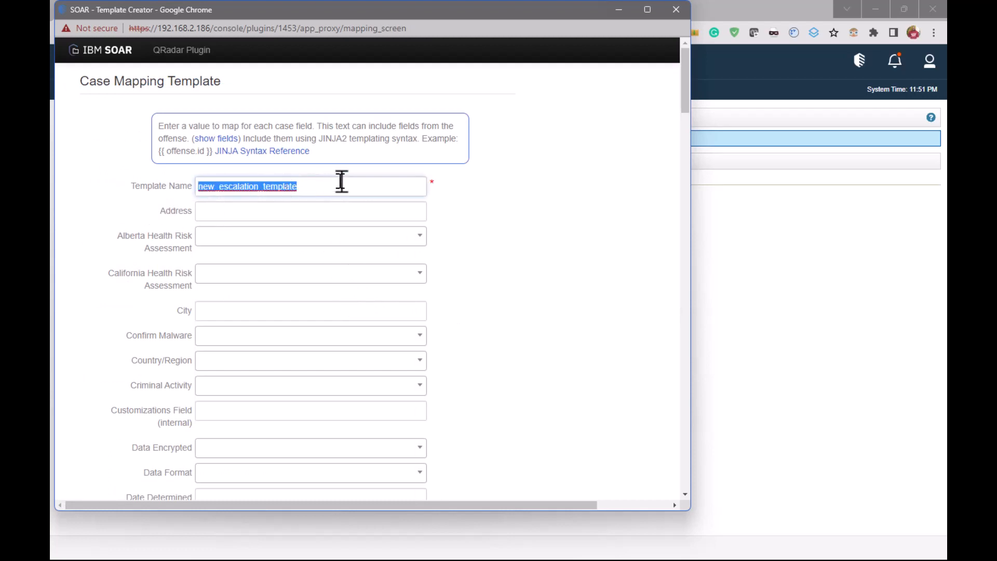
pyautogui.write('Client_A')
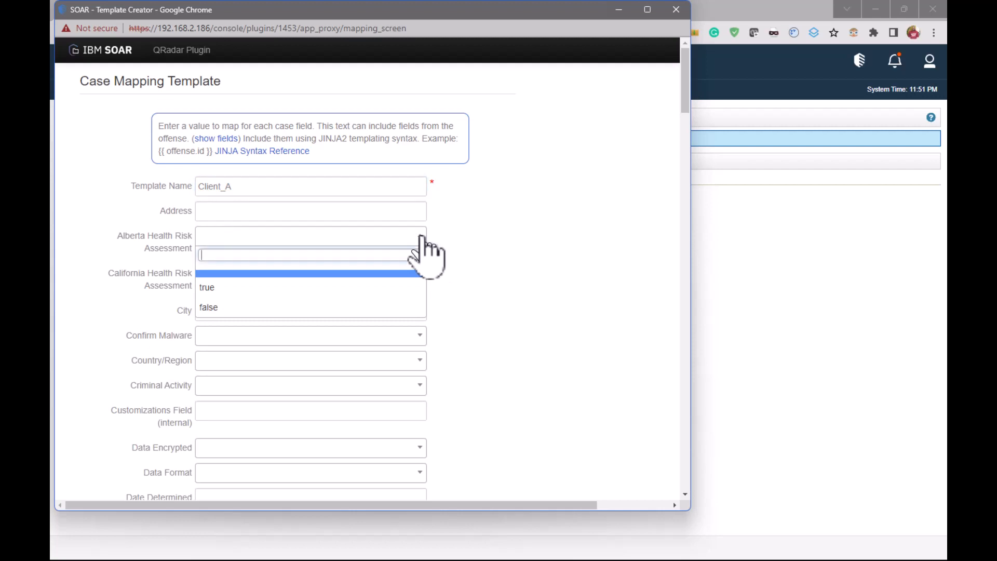
# Examine the case fields of the Client_A mapping template, from the health risk assessments through the date, description and GDPR fields
pyautogui.click(422, 240)
pyautogui.click(421, 273)
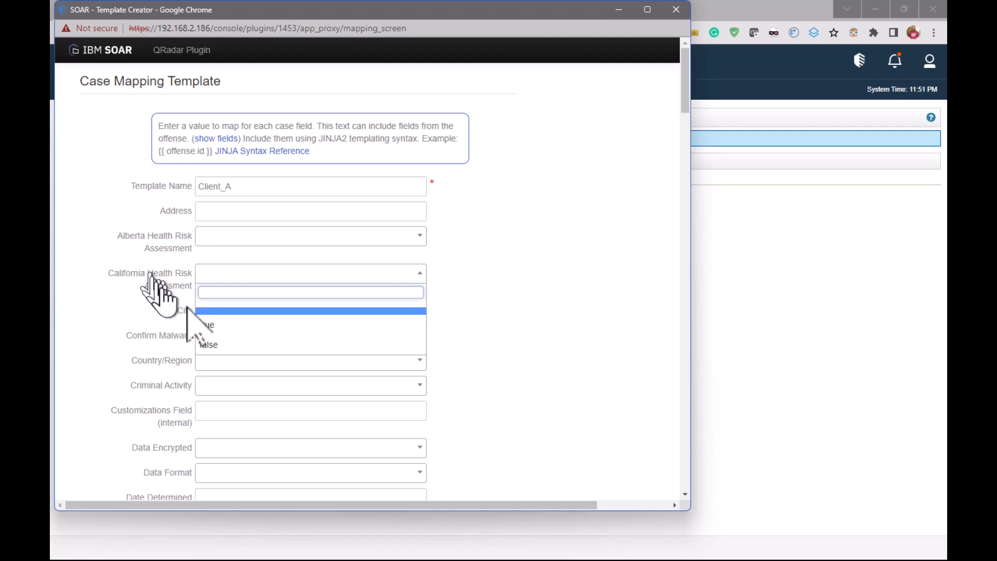
pyautogui.click(504, 263)
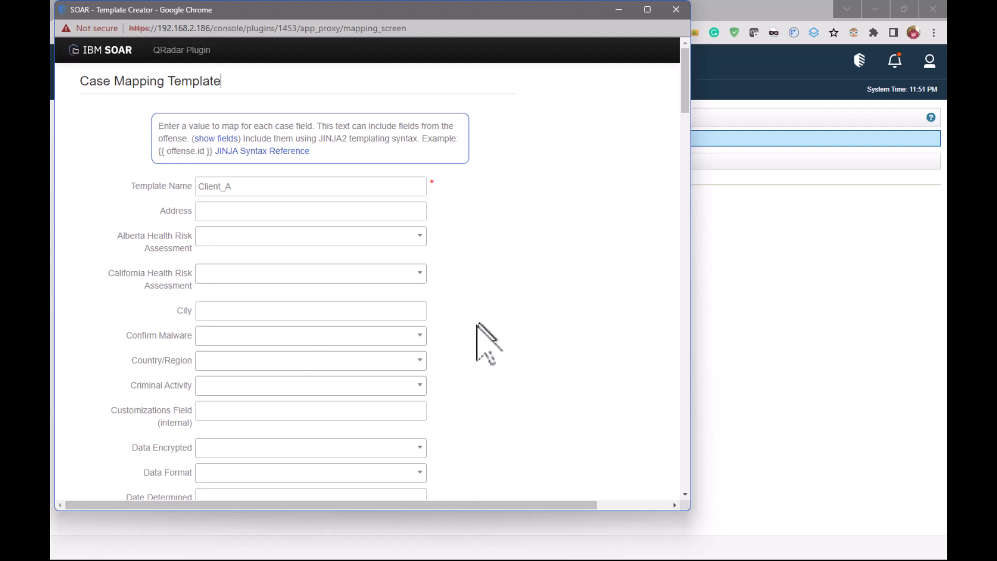
pyautogui.click(428, 349)
pyautogui.click(427, 349)
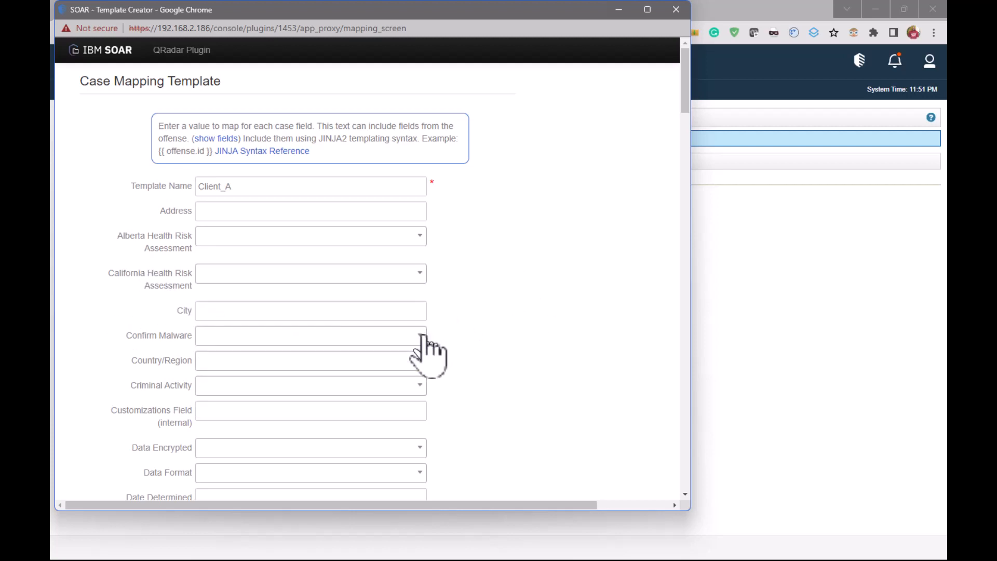
pyautogui.scroll(-1, 491, 364)
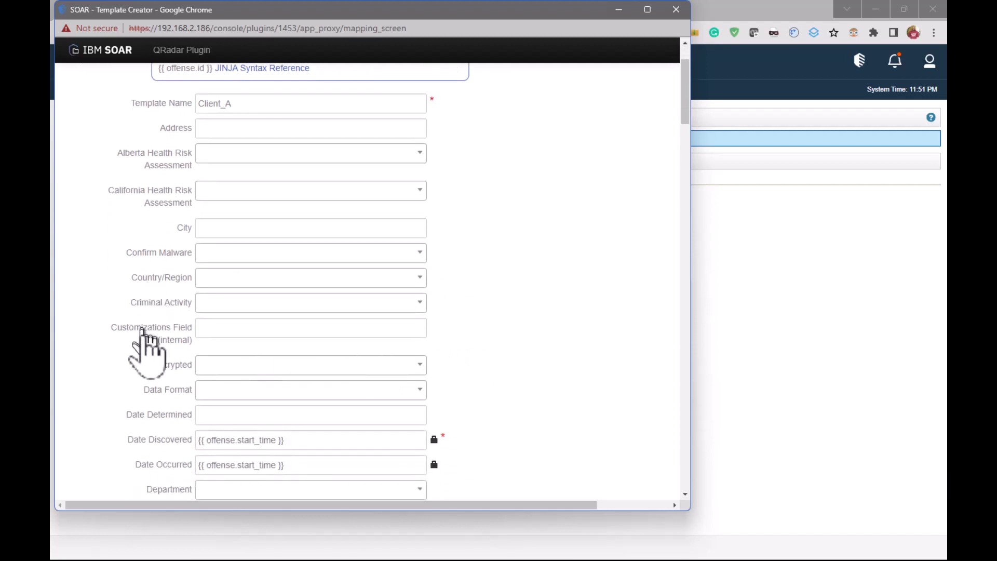
pyautogui.scroll(-1, 158, 441)
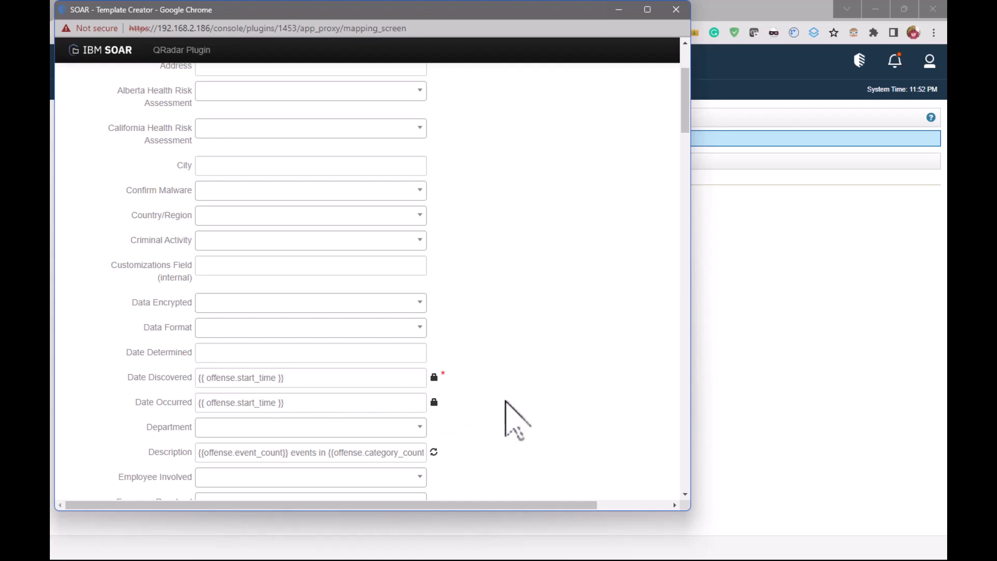
pyautogui.scroll(-2, 506, 403)
pyautogui.scroll(-2, 507, 403)
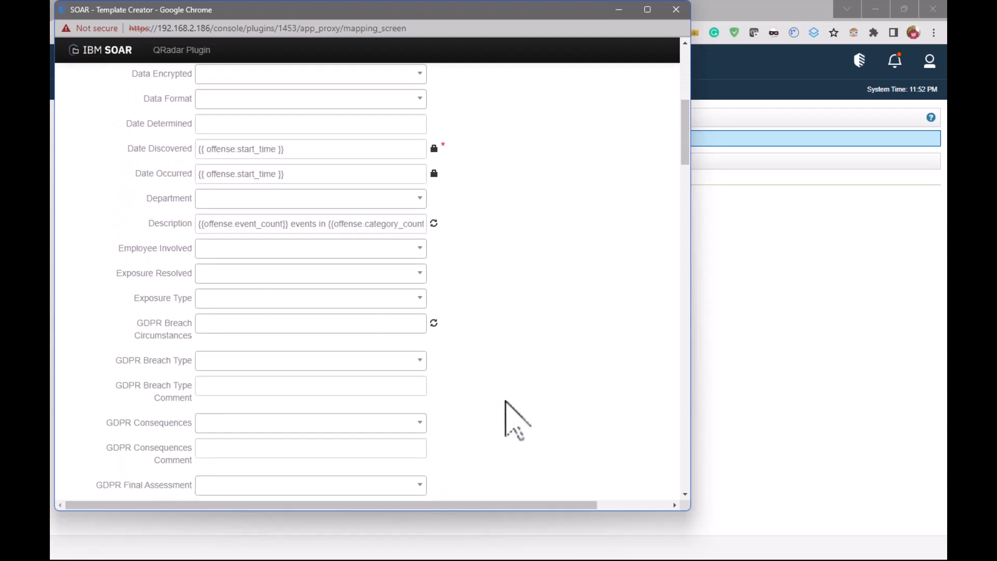
pyautogui.scroll(-4, 507, 403)
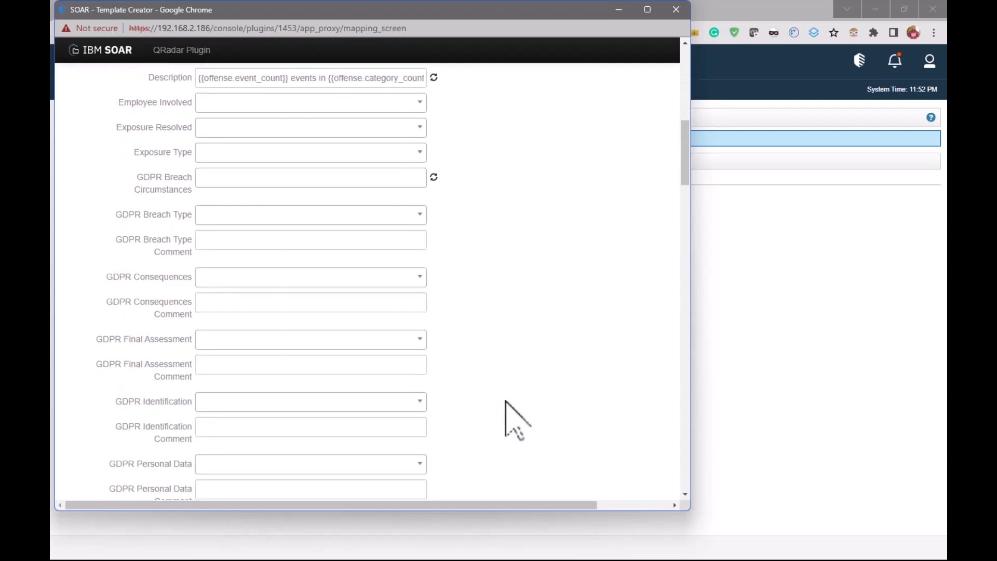
pyautogui.scroll(-3, 507, 403)
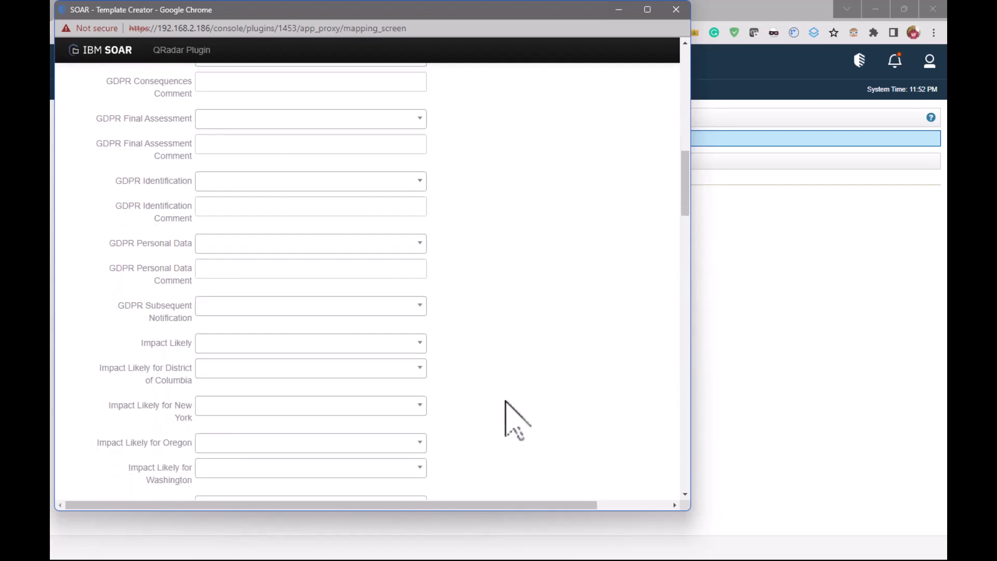
# Replace System Intrusion with Malware as the Incident Type in the Client_A template
pyautogui.scroll(-2, 506, 402)
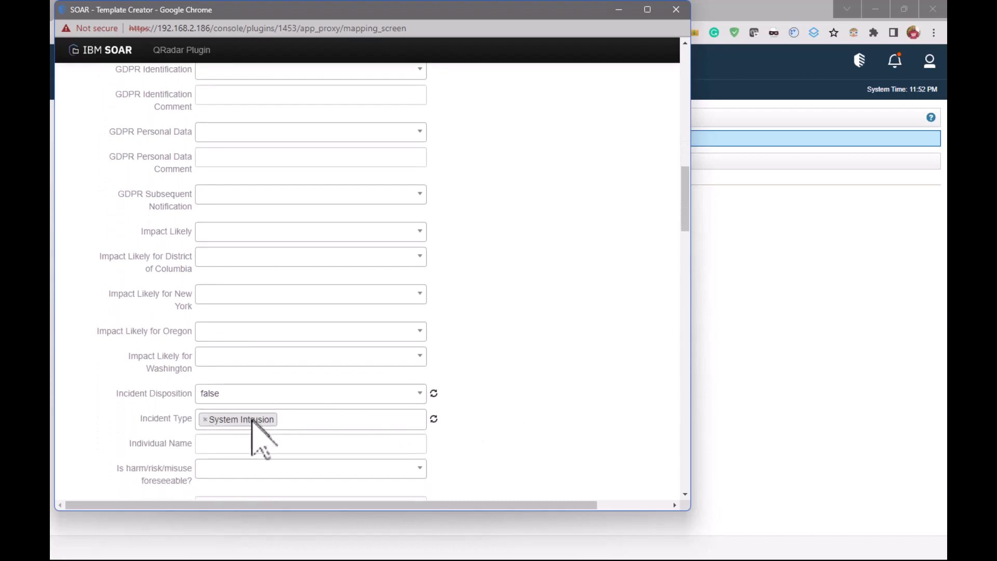
pyautogui.click(314, 421)
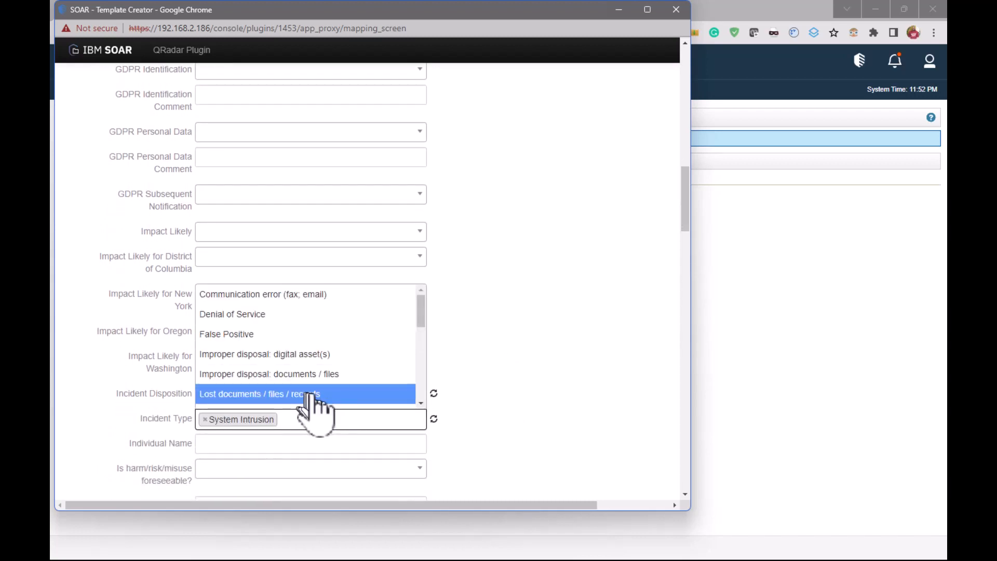
pyautogui.scroll(-3, 314, 400)
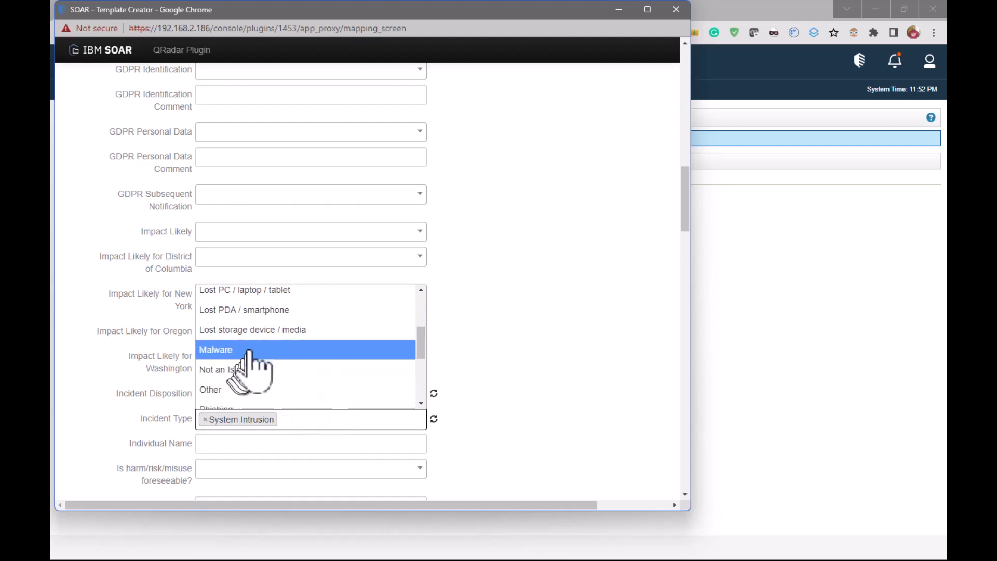
pyautogui.click(250, 350)
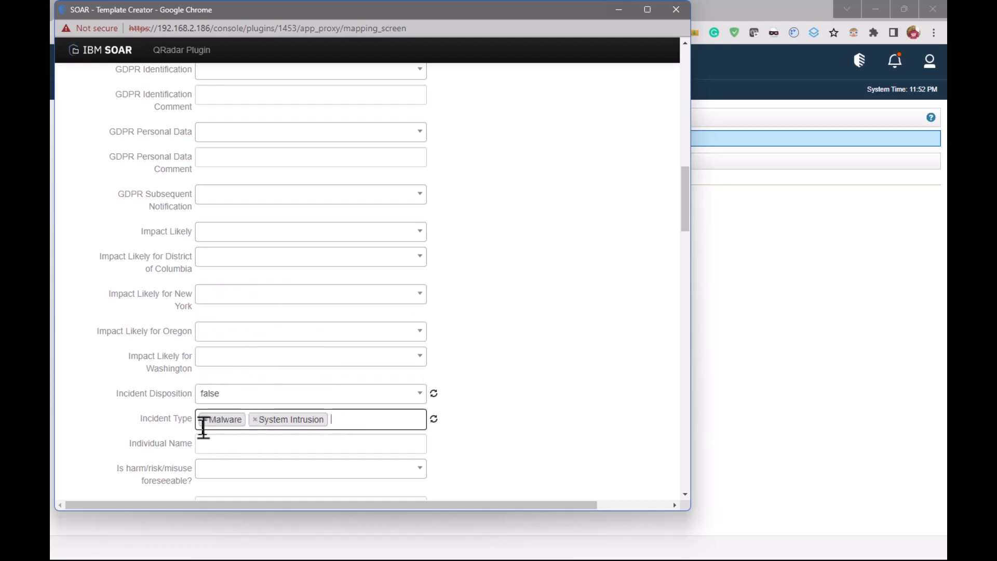
pyautogui.click(255, 420)
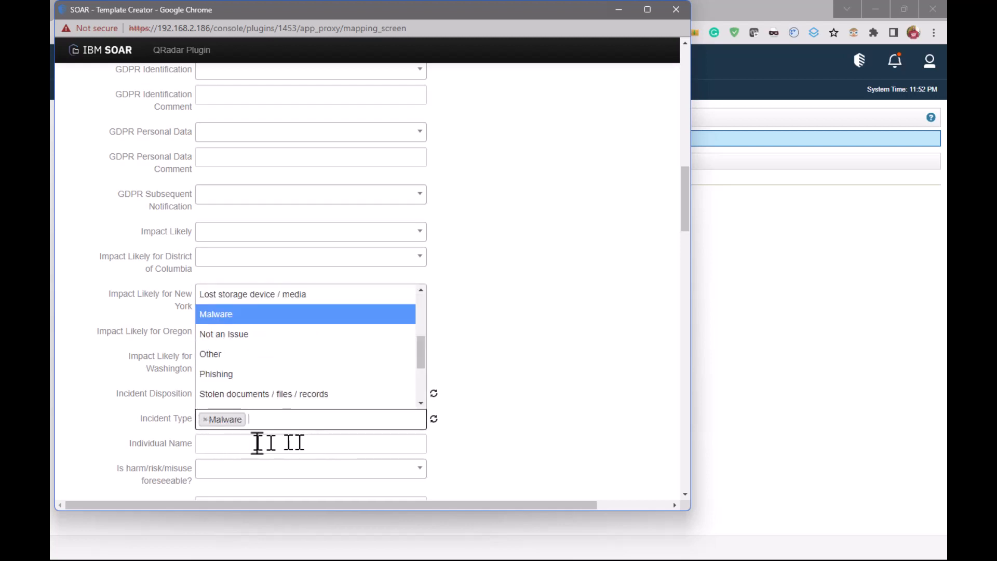
pyautogui.click(259, 443)
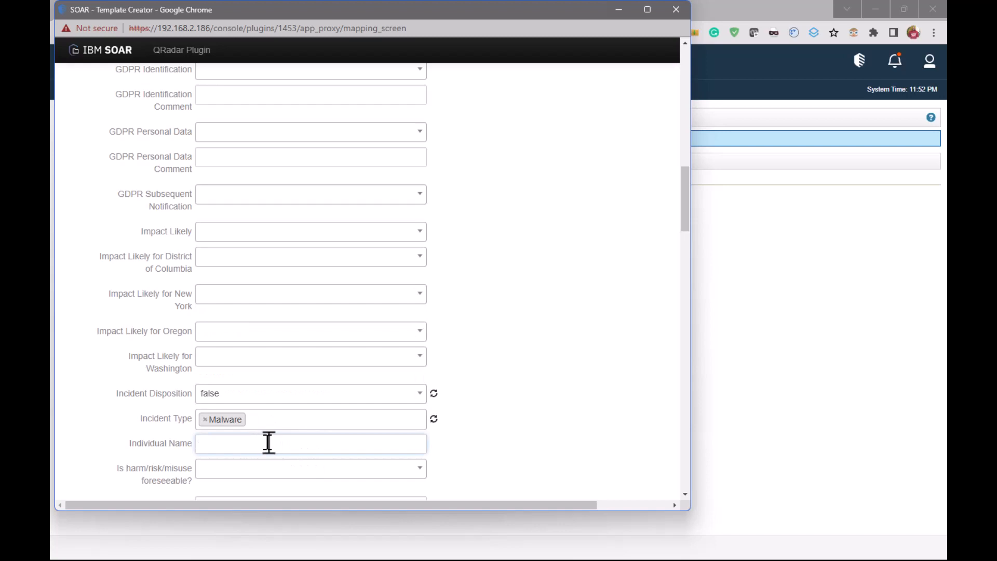
# Assign the second listed user as the Owner in the Client_A template
pyautogui.scroll(-6, 275, 445)
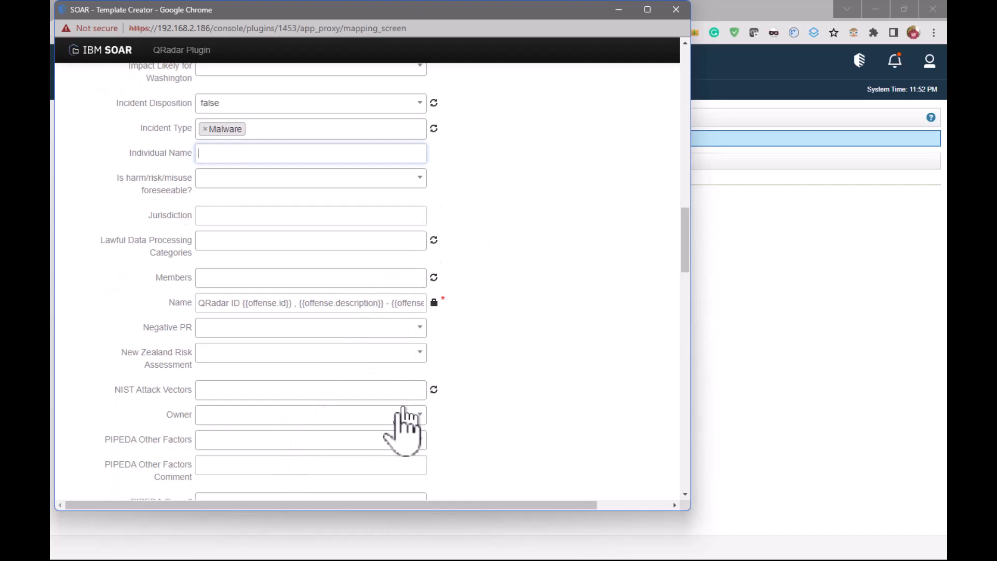
pyautogui.scroll(-1, 372, 427)
pyautogui.scroll(-2, 372, 444)
pyautogui.click(413, 312)
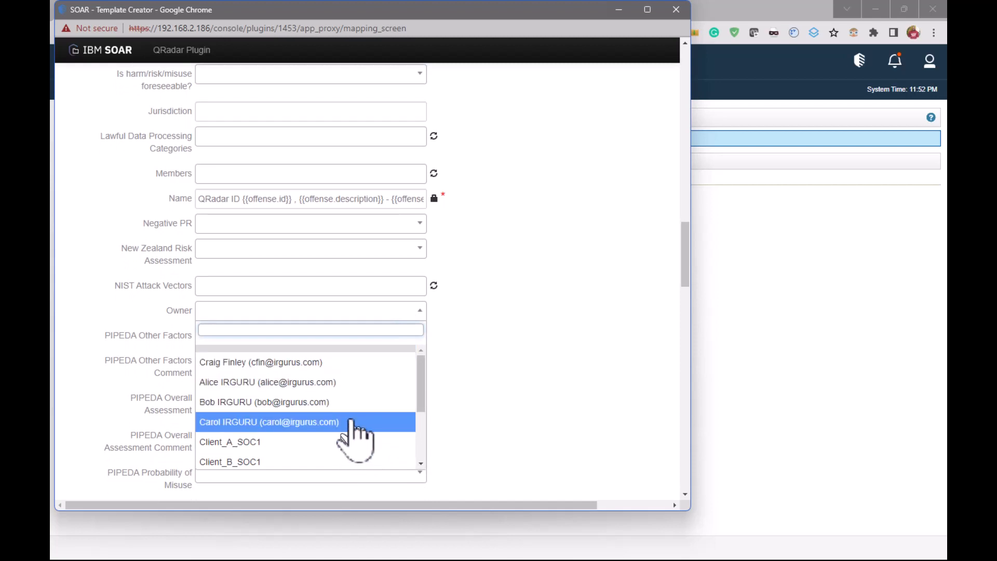
pyautogui.click(346, 382)
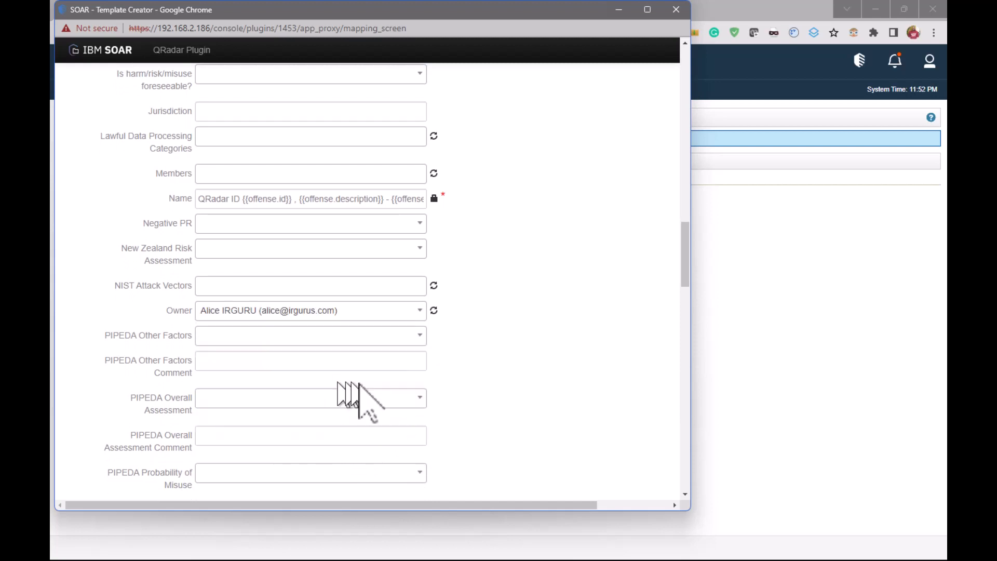
# Look through the template's remaining fields and artifact options, then try to save the Client_A template
pyautogui.scroll(2, 481, 412)
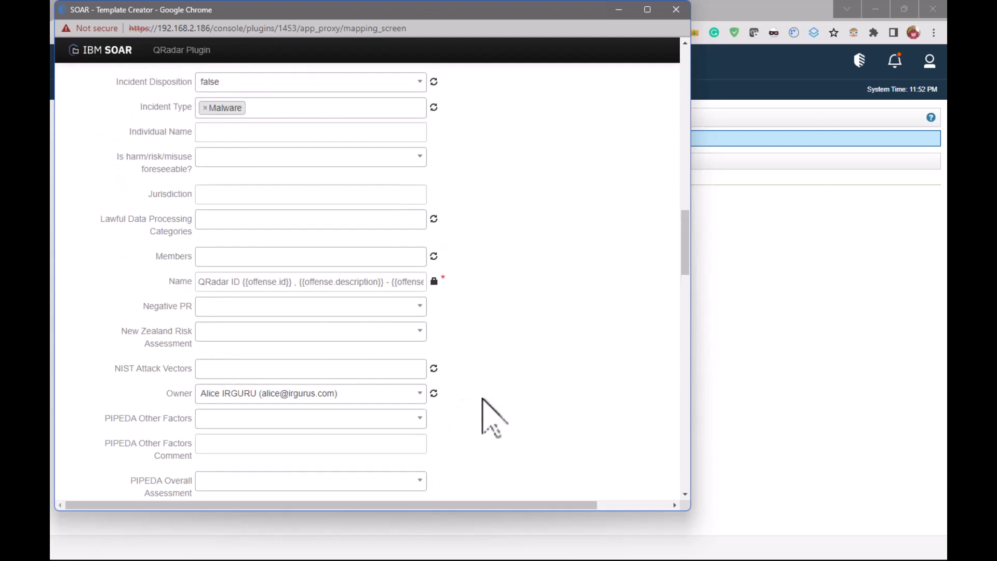
pyautogui.scroll(-5, 332, 420)
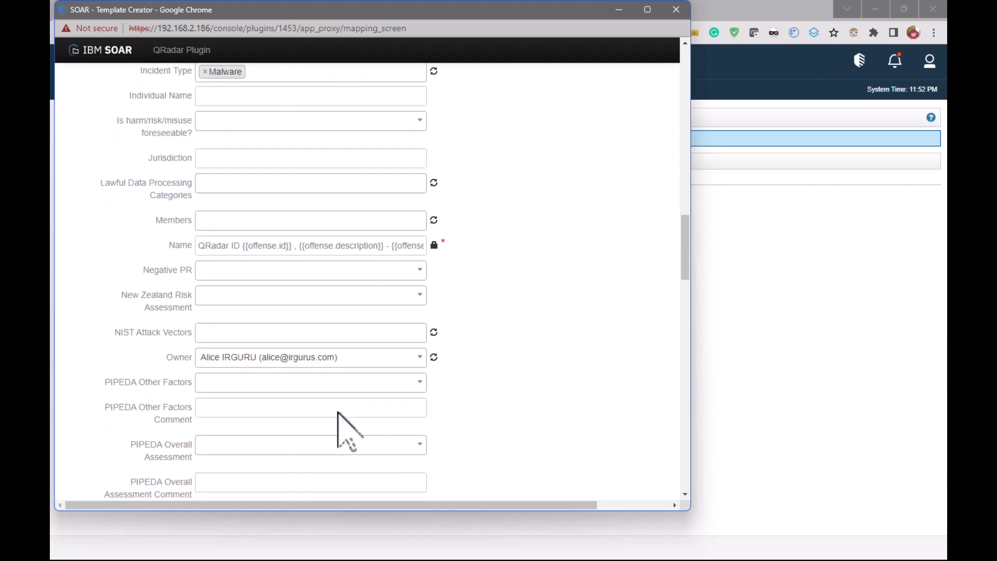
pyautogui.scroll(-6, 341, 416)
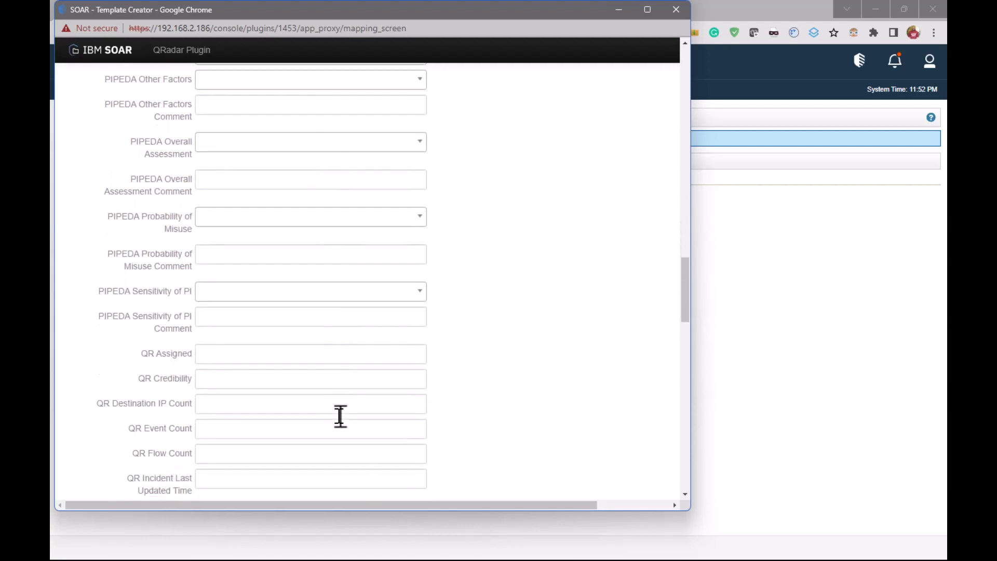
pyautogui.scroll(-5, 338, 417)
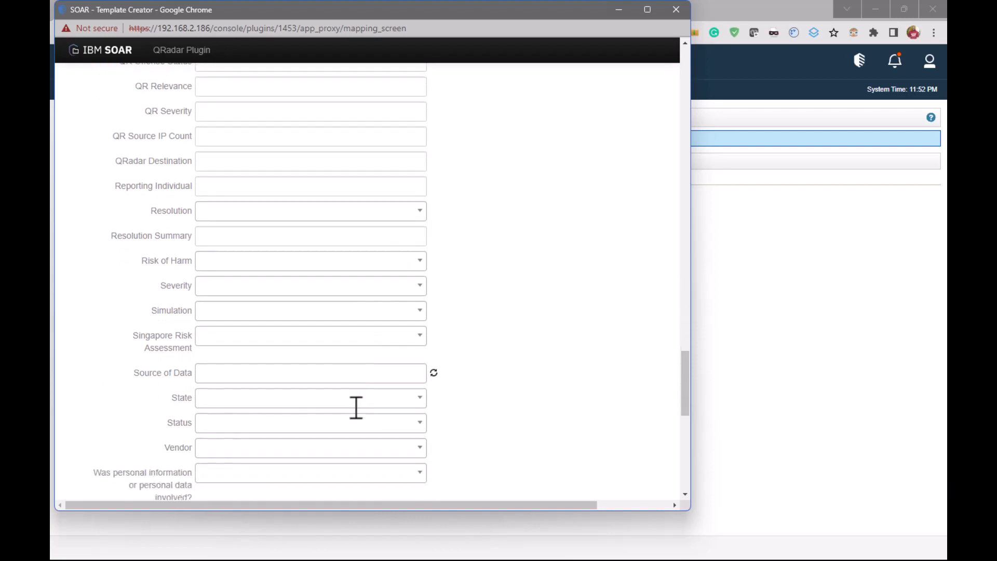
pyautogui.scroll(-4, 356, 411)
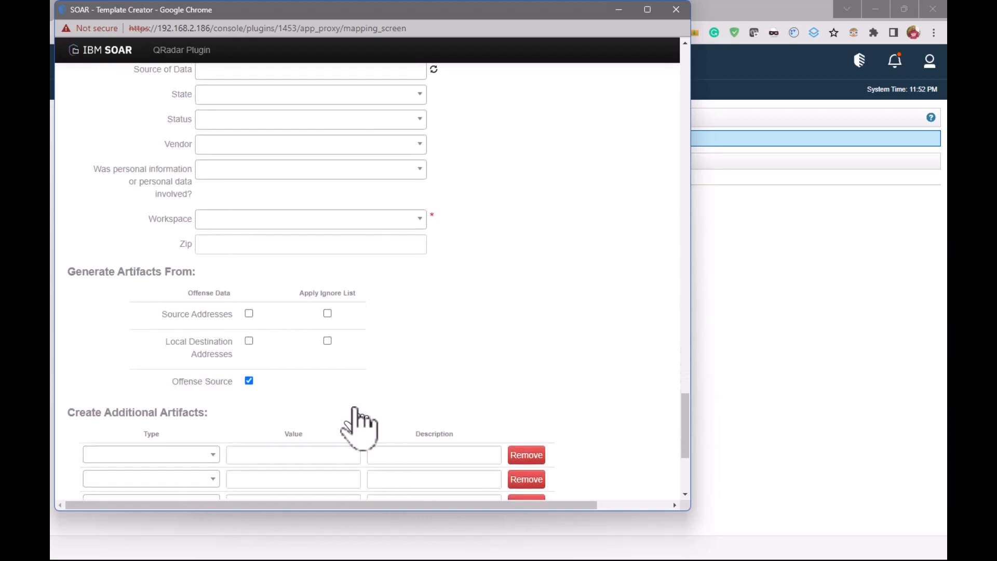
pyautogui.scroll(3, 355, 408)
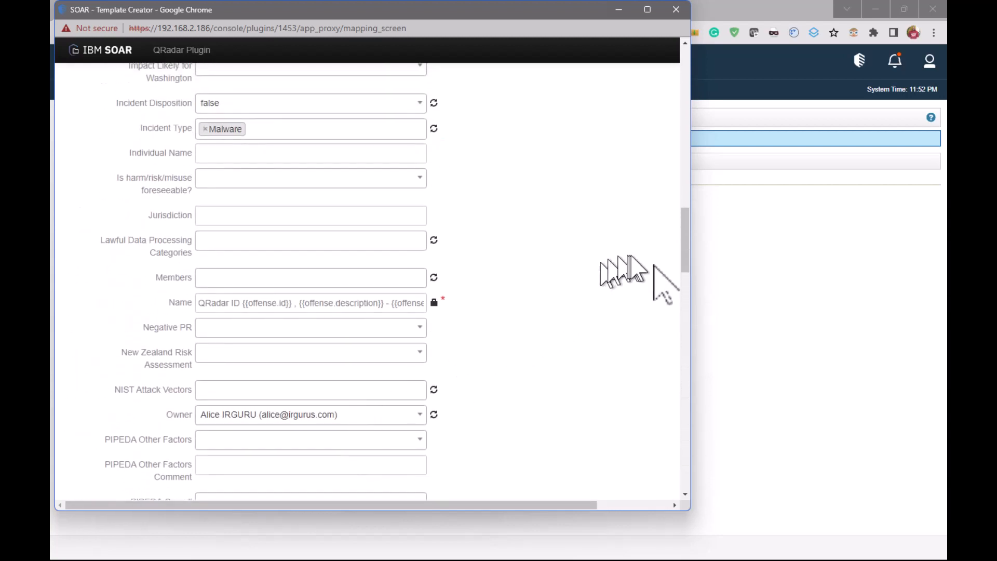
pyautogui.moveTo(684, 249)
pyautogui.mouseDown()
pyautogui.moveTo(649, 89)
pyautogui.moveTo(687, 177)
pyautogui.moveTo(688, 499)
pyautogui.mouseUp()
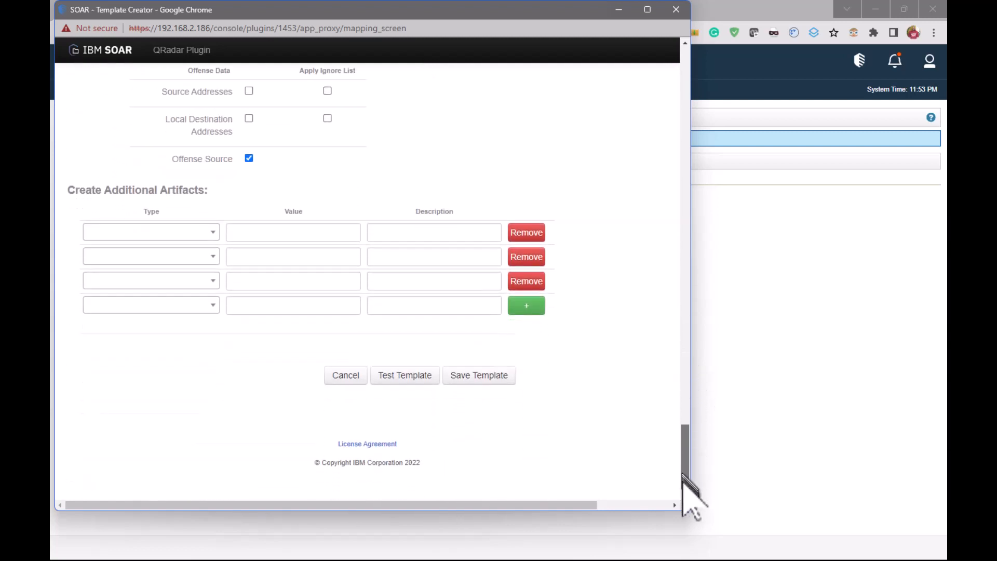
pyautogui.click(479, 377)
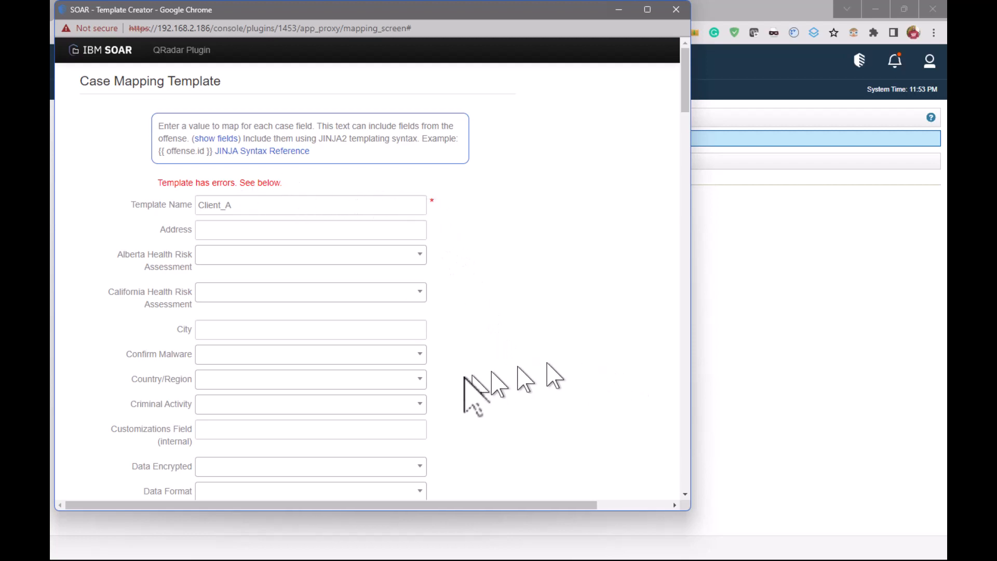
# Look through the Client_A template's fields for the ones marked with errors
pyautogui.scroll(-6, 474, 396)
pyautogui.scroll(-8, 474, 396)
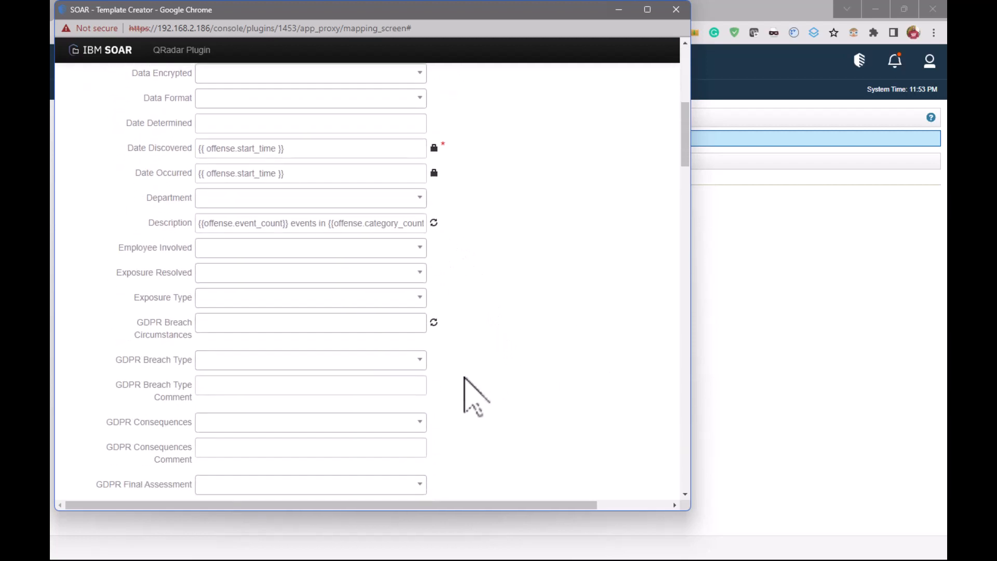
pyautogui.scroll(-8, 474, 395)
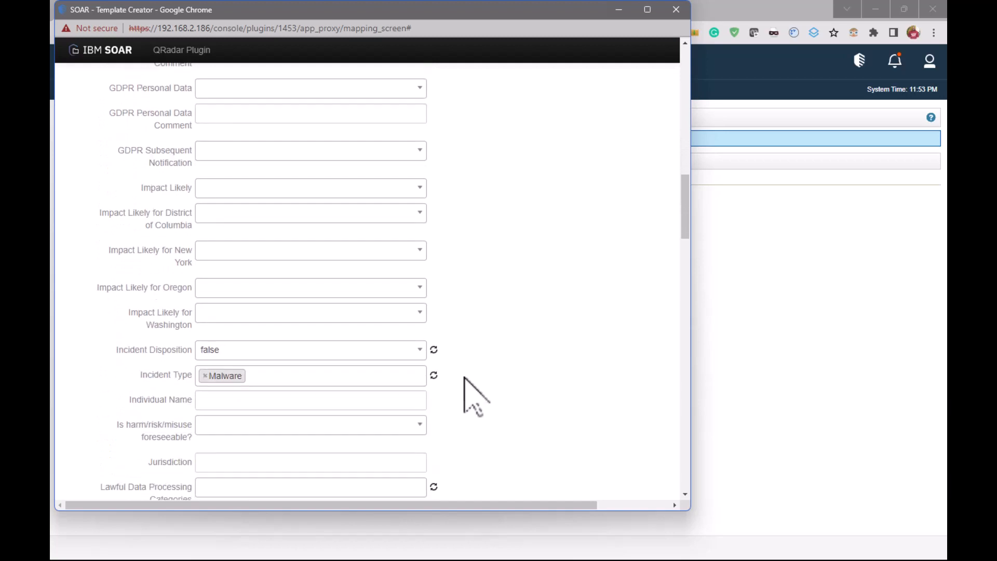
pyautogui.scroll(-8, 474, 396)
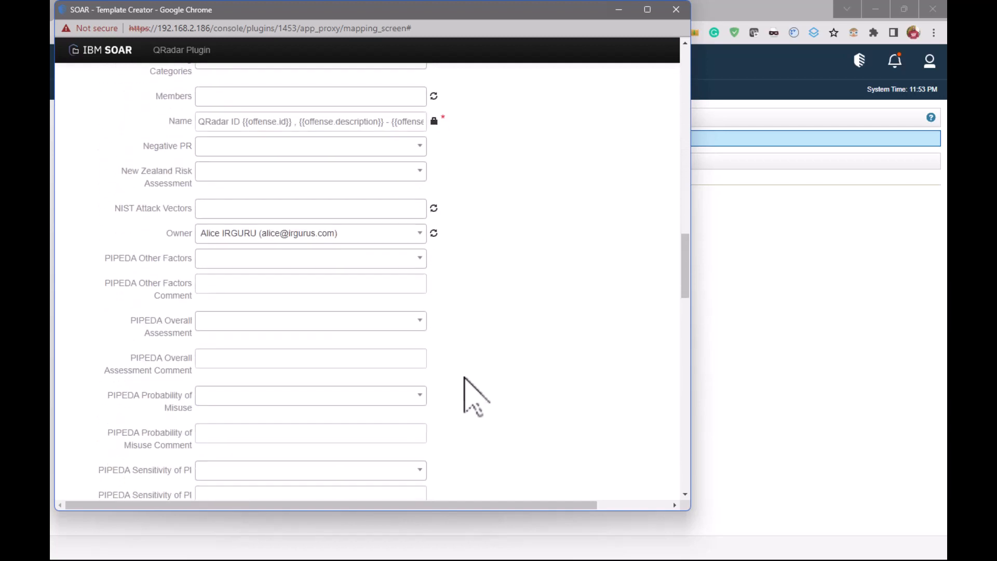
pyautogui.scroll(-8, 474, 396)
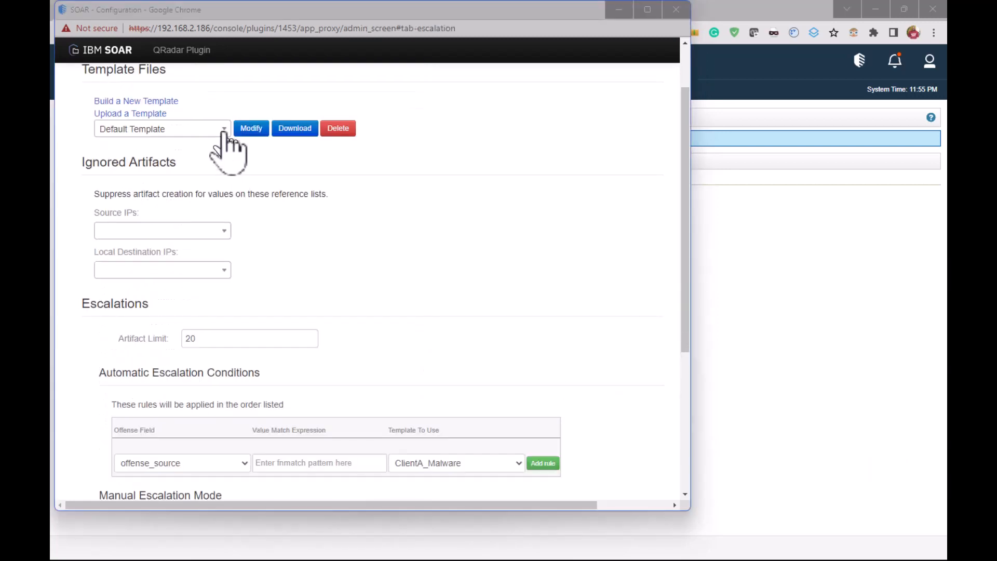
# Check the list of saved escalation templates and examine the Automatic Escalation Conditions and Manual Escalation Mode settings
pyautogui.click(224, 133)
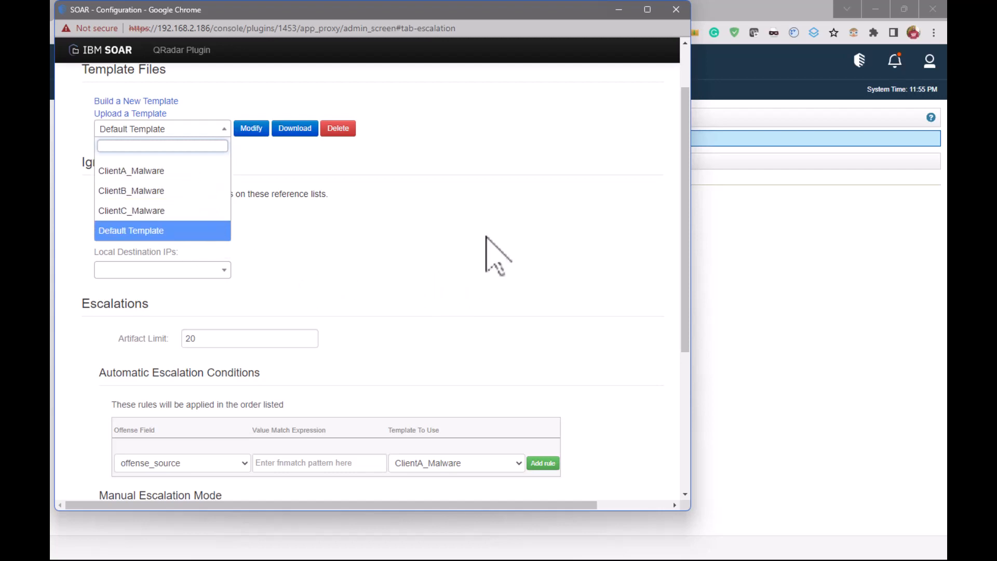
pyautogui.click(418, 233)
pyautogui.scroll(-1, 412, 223)
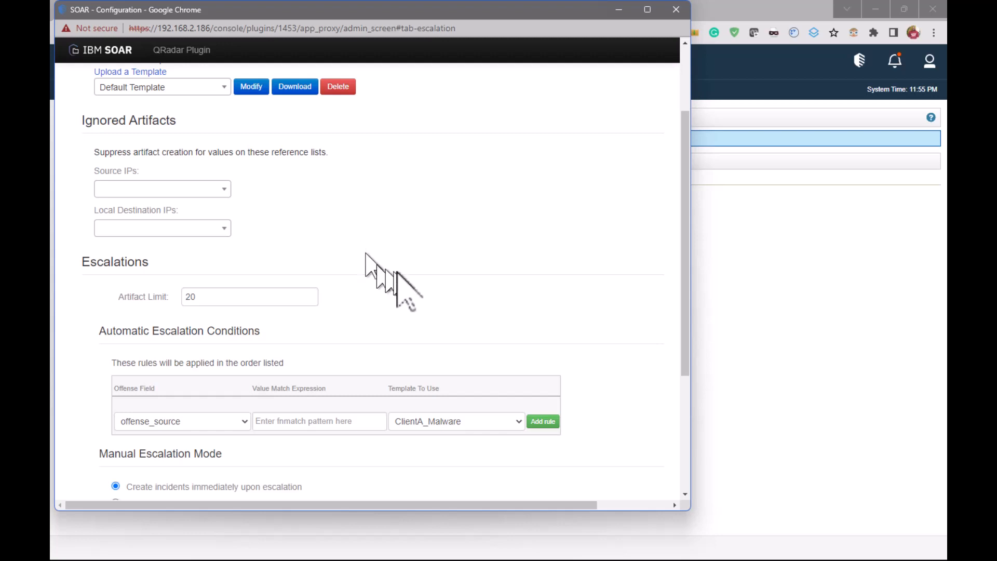
pyautogui.scroll(-1, 408, 285)
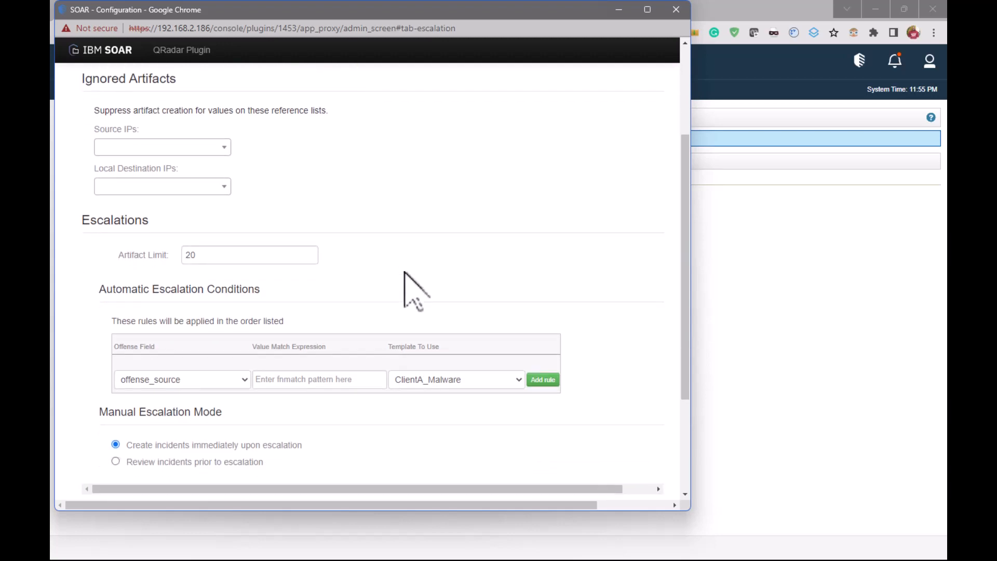
pyautogui.scroll(-1, 408, 284)
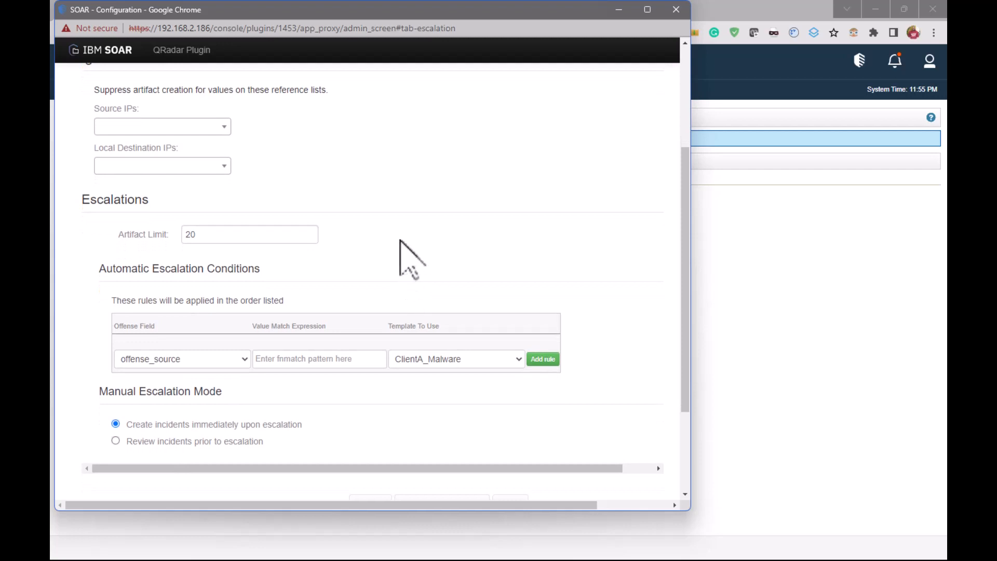
pyautogui.scroll(-1, 400, 240)
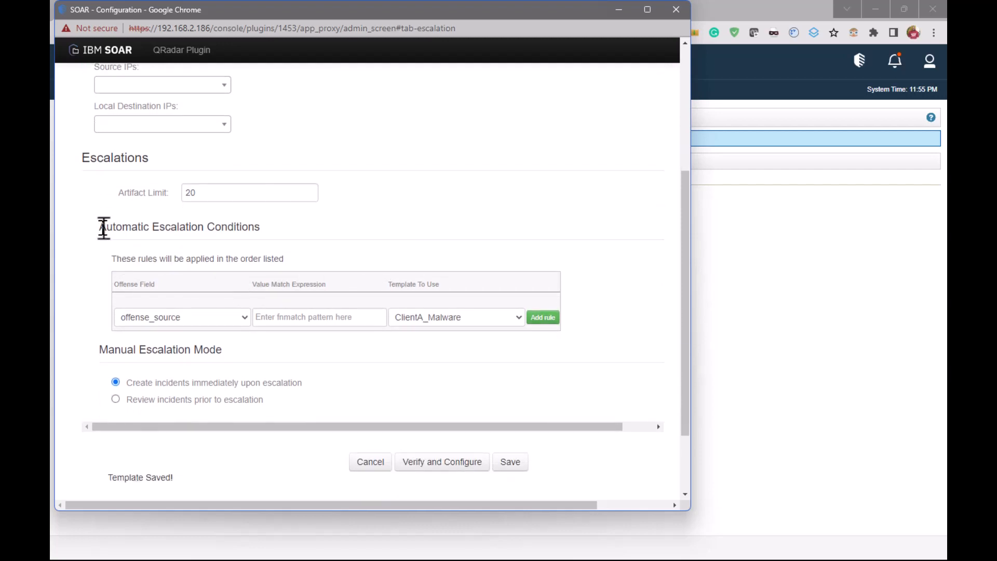
pyautogui.moveTo(98, 227); pyautogui.dragTo(211, 229)
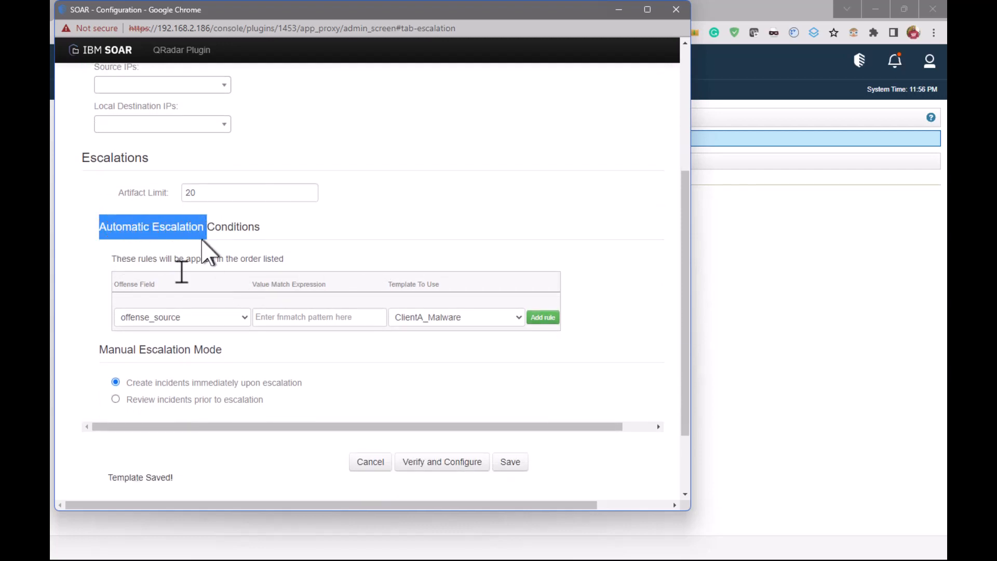
# Enable SOAR users to search the Ariel databases from a Case in the plugin preferences
pyautogui.moveTo(95, 355); pyautogui.dragTo(202, 351)
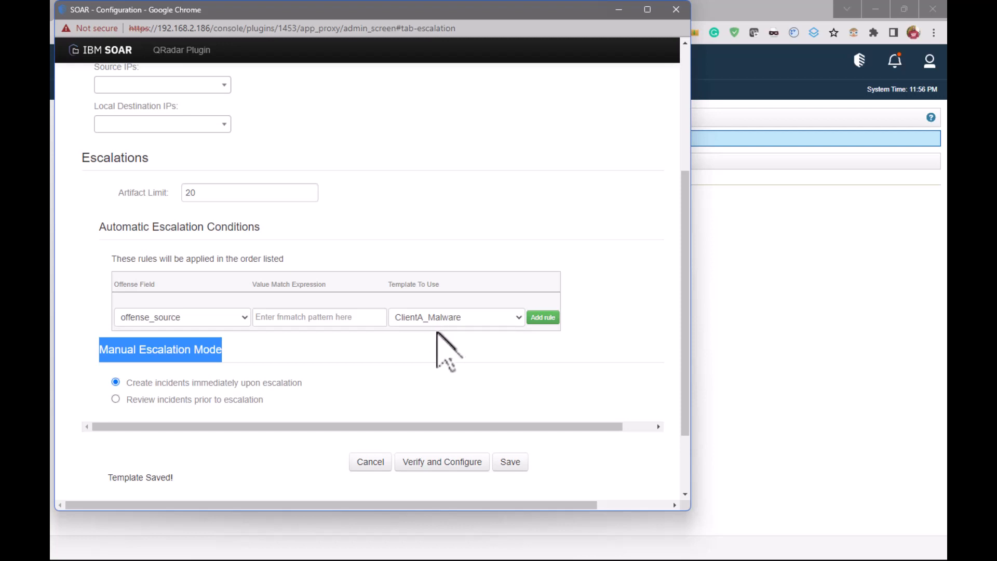
pyautogui.scroll(-1, 436, 335)
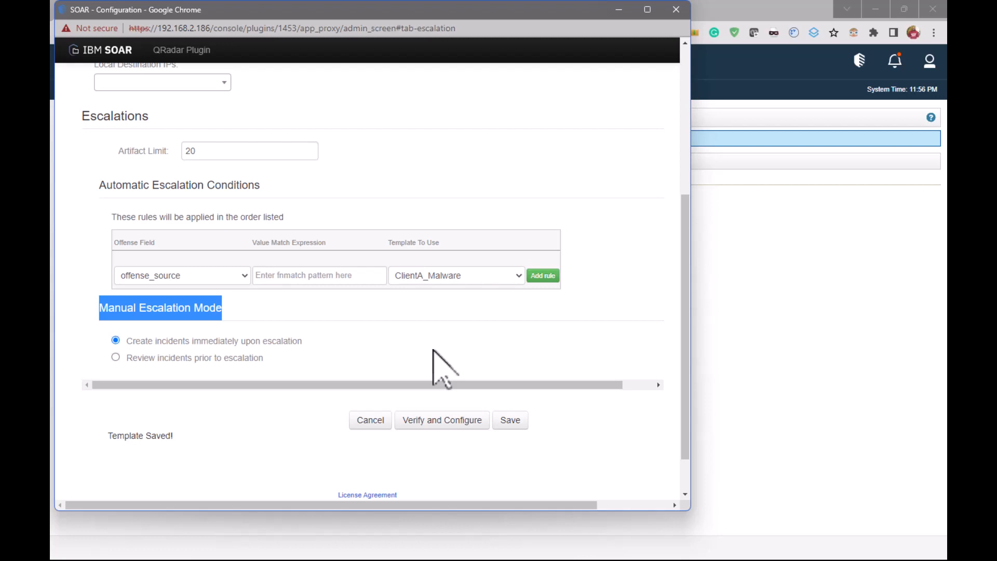
pyautogui.scroll(-1, 445, 364)
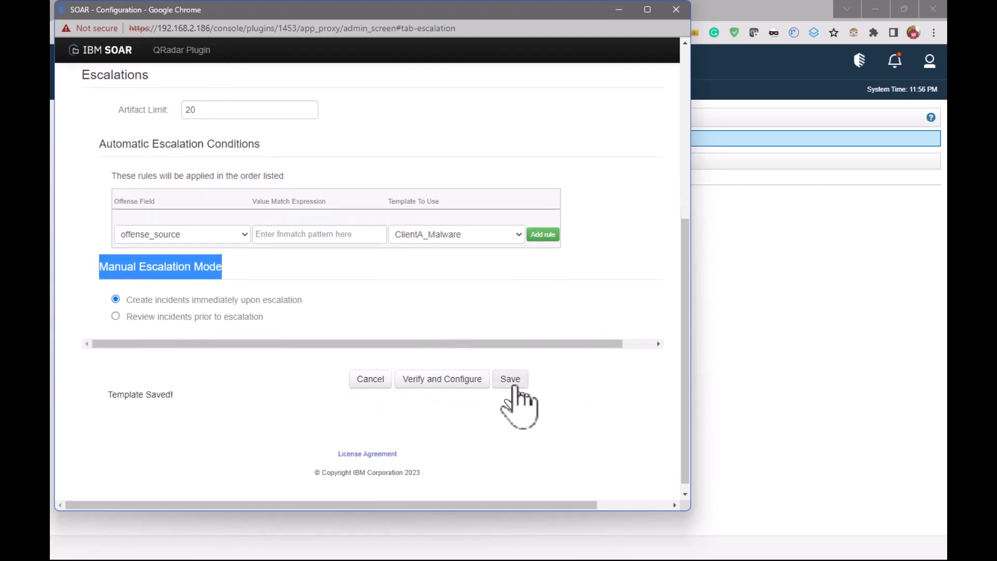
pyautogui.scroll(7, 514, 389)
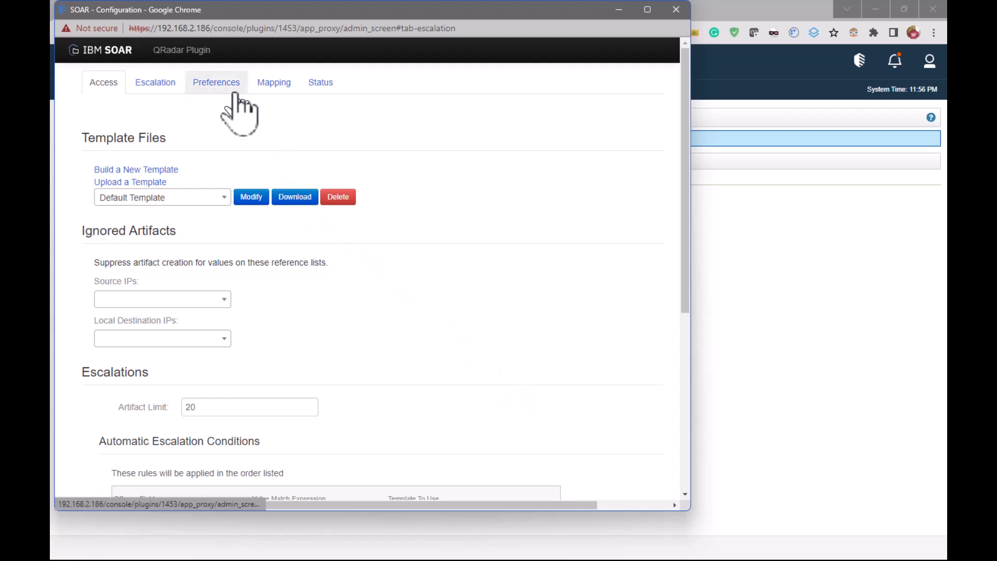
pyautogui.click(212, 89)
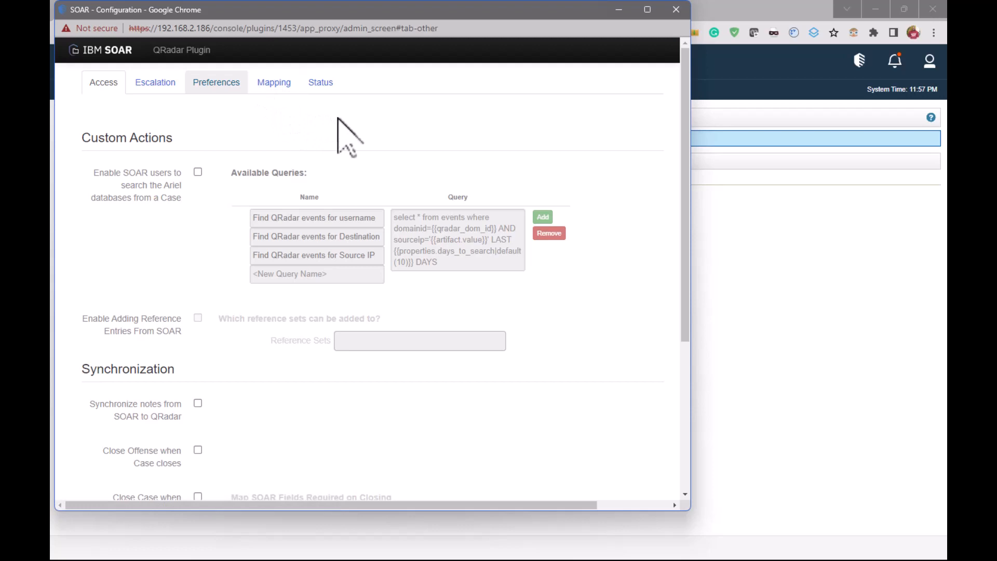
pyautogui.click(198, 172)
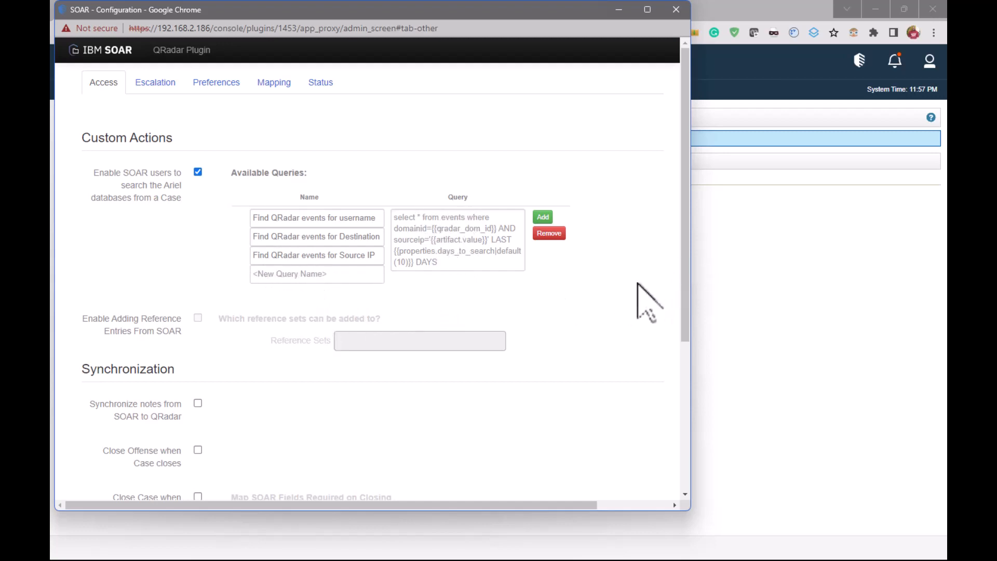
# Enable note synchronization from SOAR to QRadar, closing offenses when cases close, and closing cases when offenses close
pyautogui.scroll(-3, 219, 318)
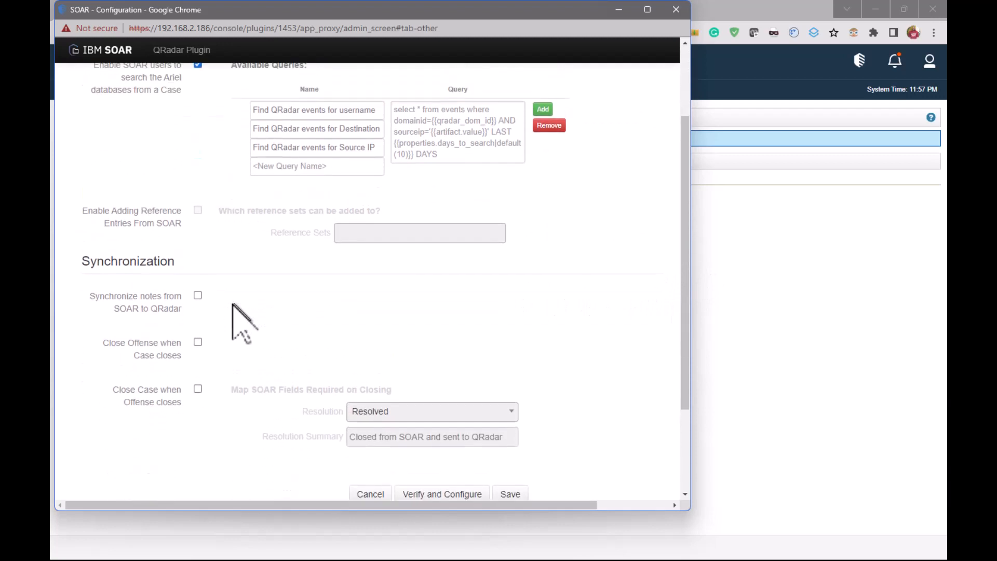
pyautogui.scroll(1, 232, 307)
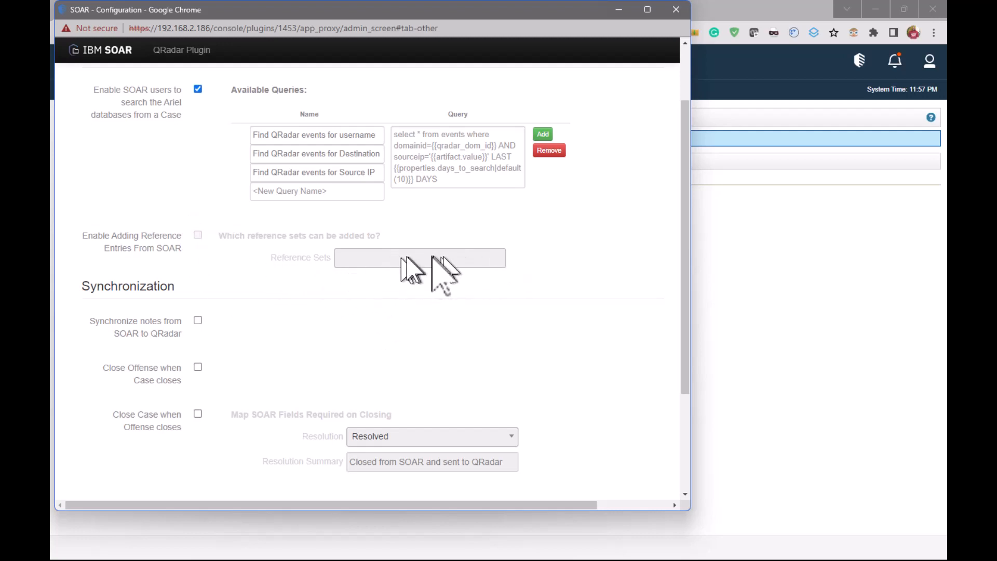
pyautogui.scroll(-1, 359, 320)
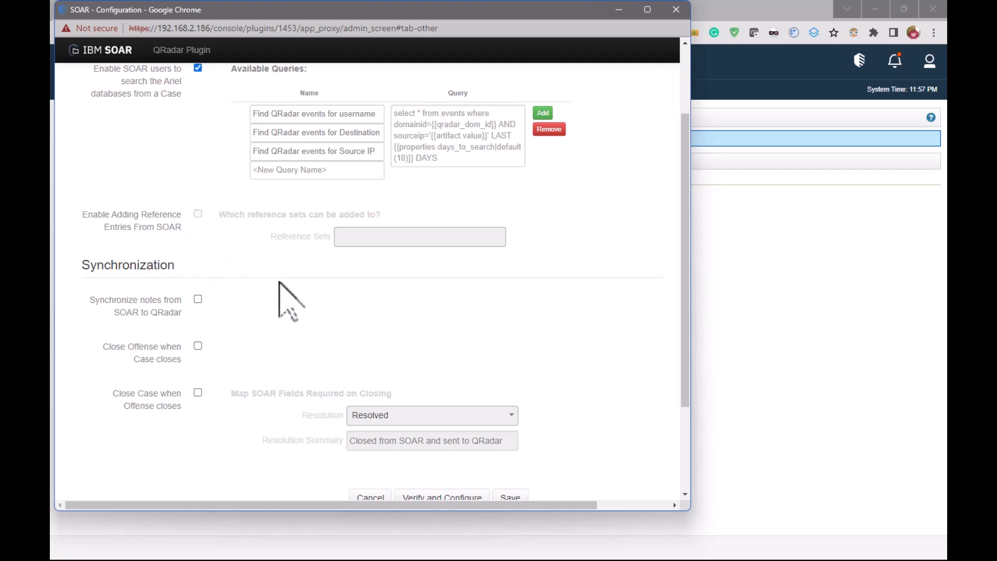
pyautogui.click(198, 300)
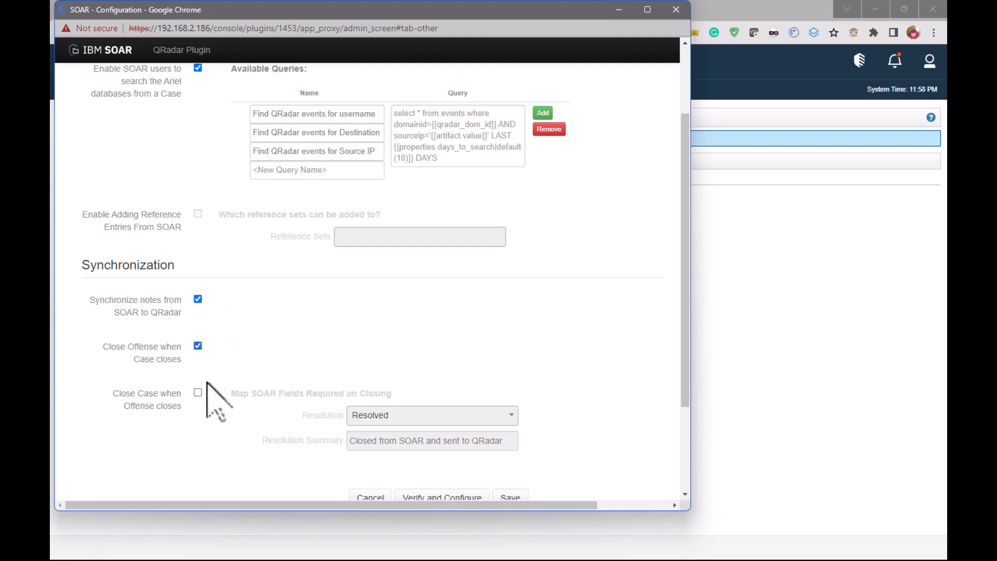
pyautogui.scroll(-1, 256, 356)
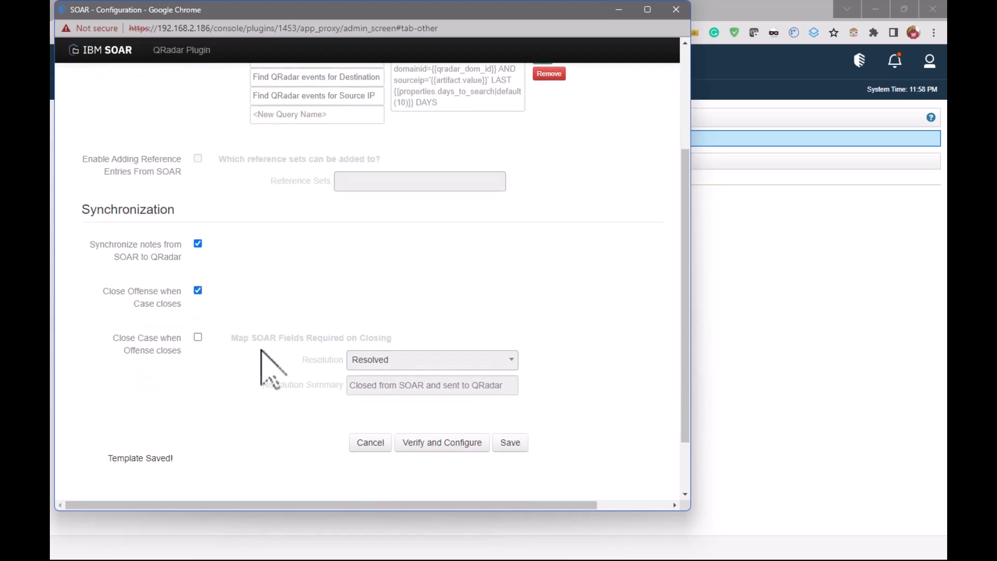
pyautogui.click(198, 330)
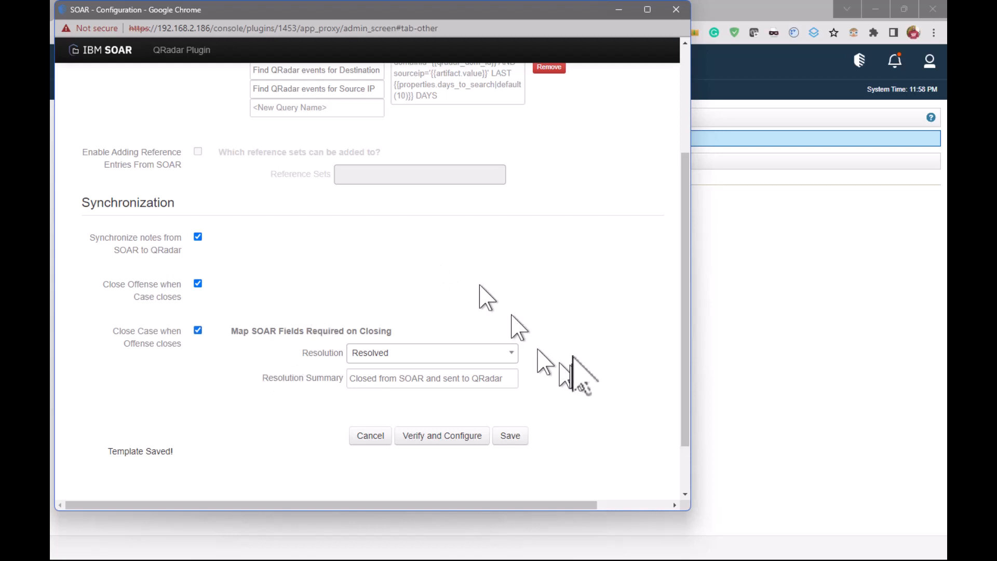
# Choose Resolved as the Resolution for cases closed with their offense and save the preferences
pyautogui.click(512, 354)
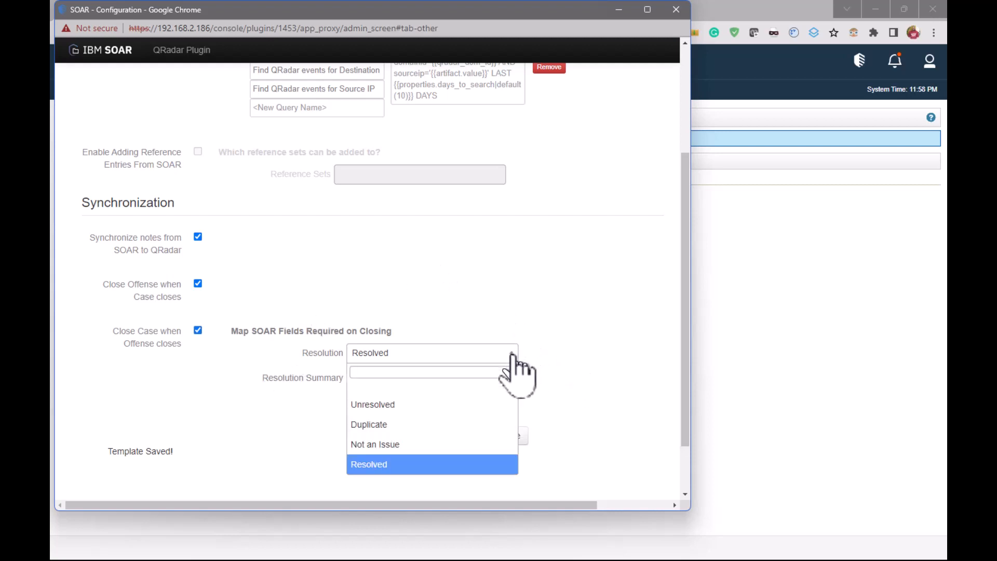
pyautogui.click(452, 464)
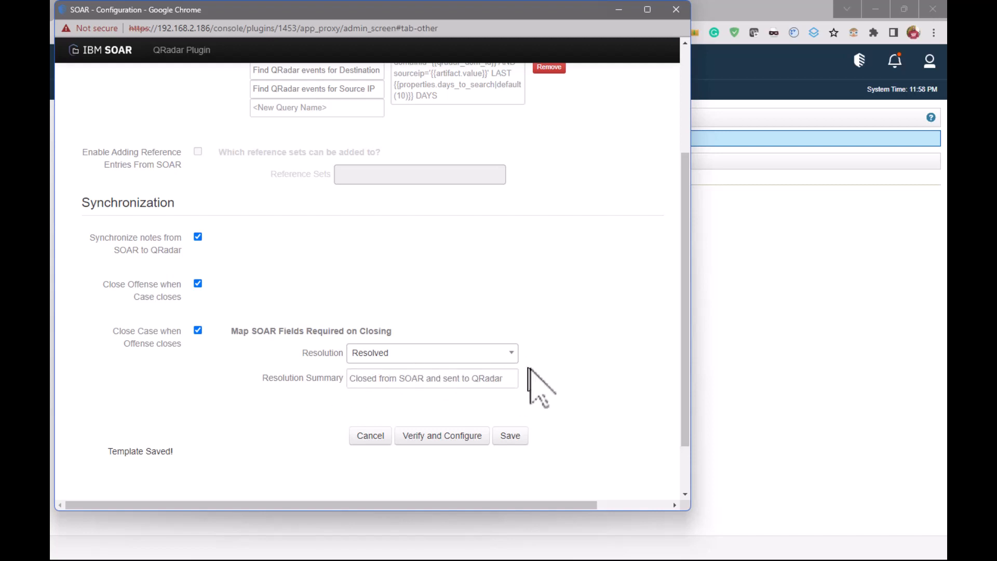
pyautogui.click(512, 437)
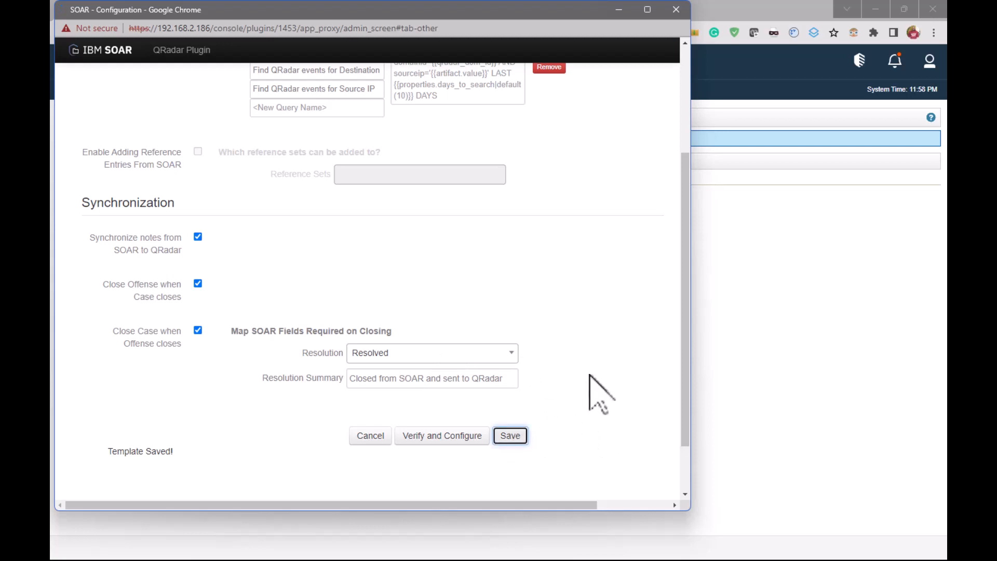
pyautogui.scroll(2, 590, 375)
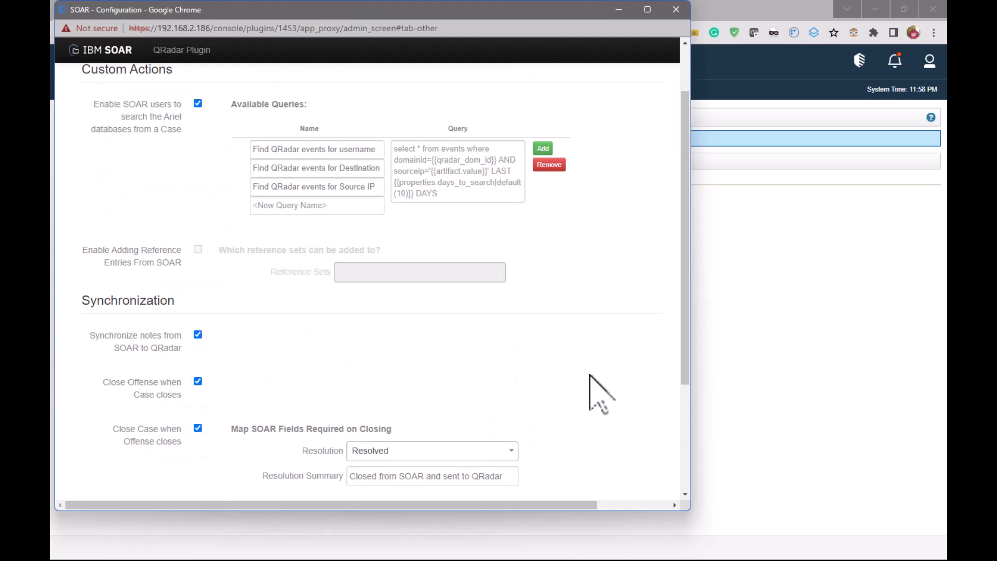
pyautogui.scroll(-3, 586, 272)
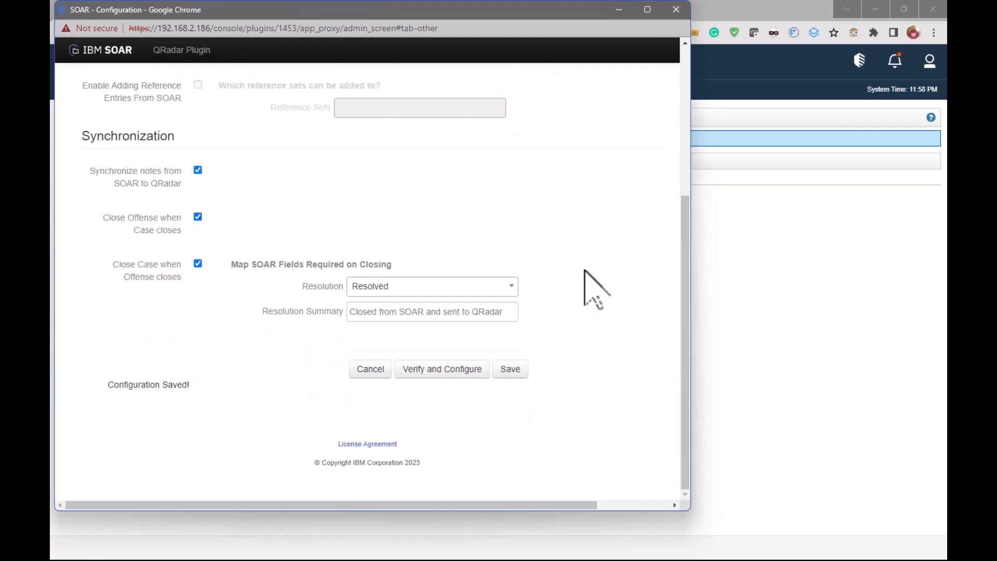
pyautogui.scroll(4, 584, 270)
pyautogui.scroll(1, 586, 280)
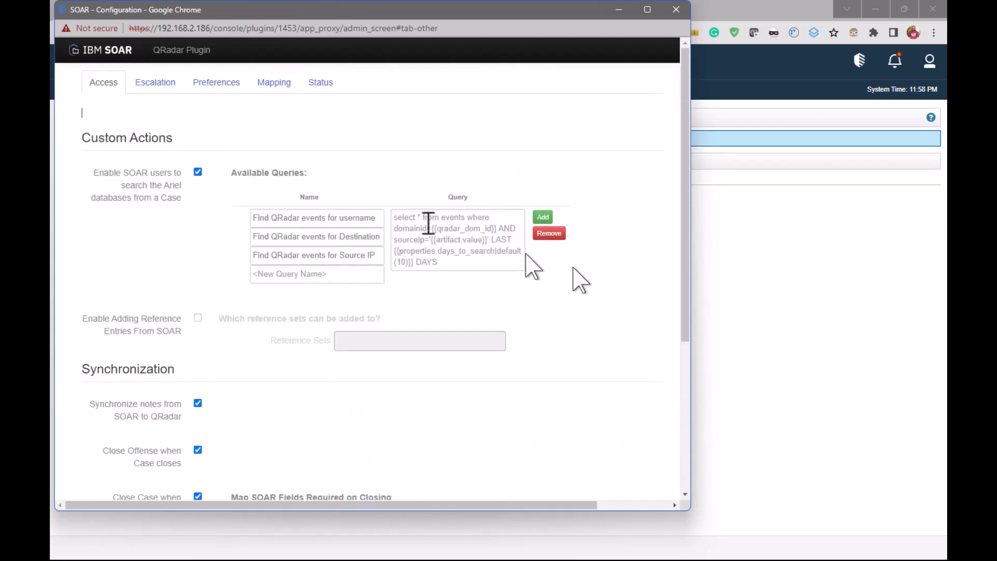
# Add a mapping from the QRadar domain Client_A to the SOAR organization Child_A
pyautogui.click(278, 84)
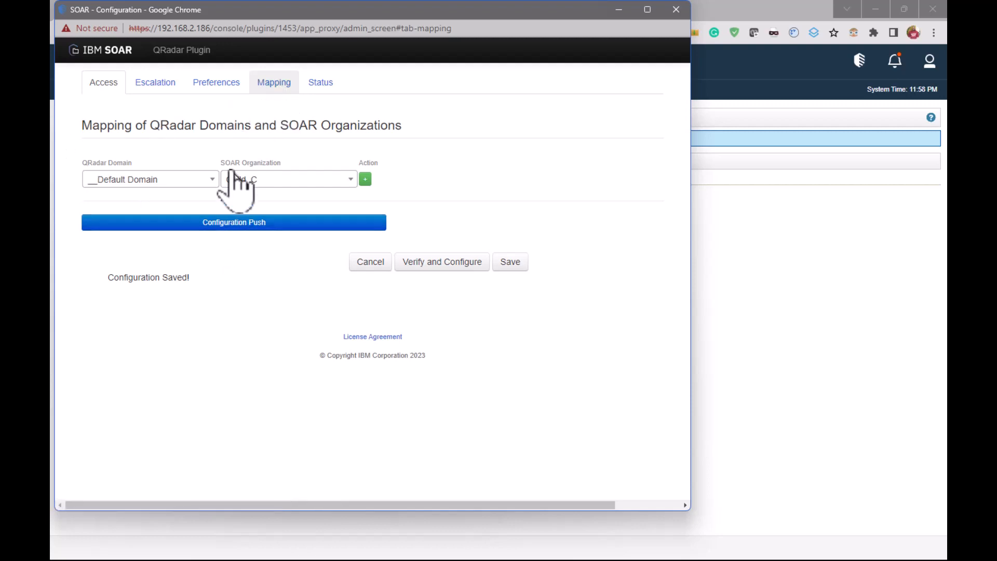
pyautogui.click(210, 179)
pyautogui.click(167, 241)
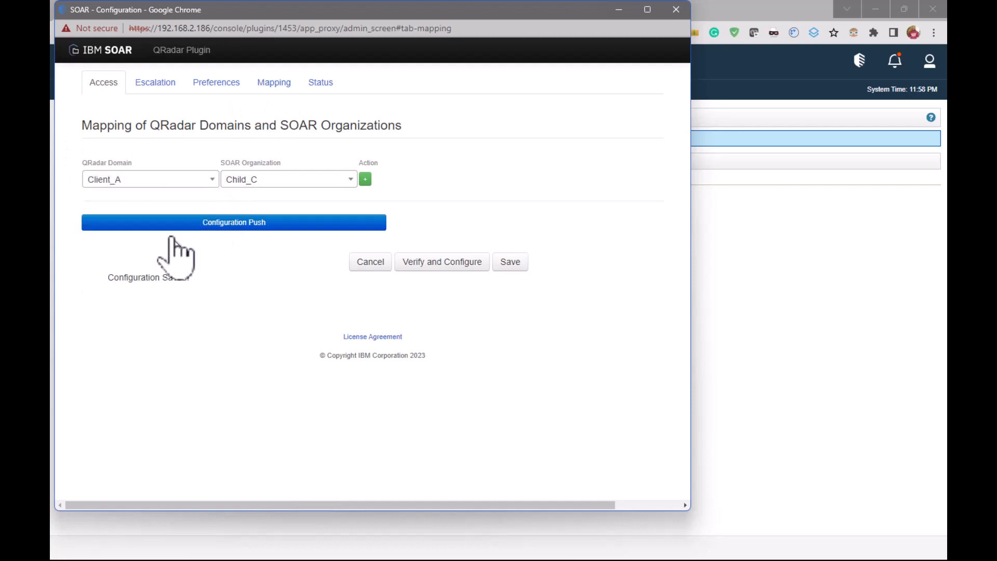
pyautogui.click(329, 183)
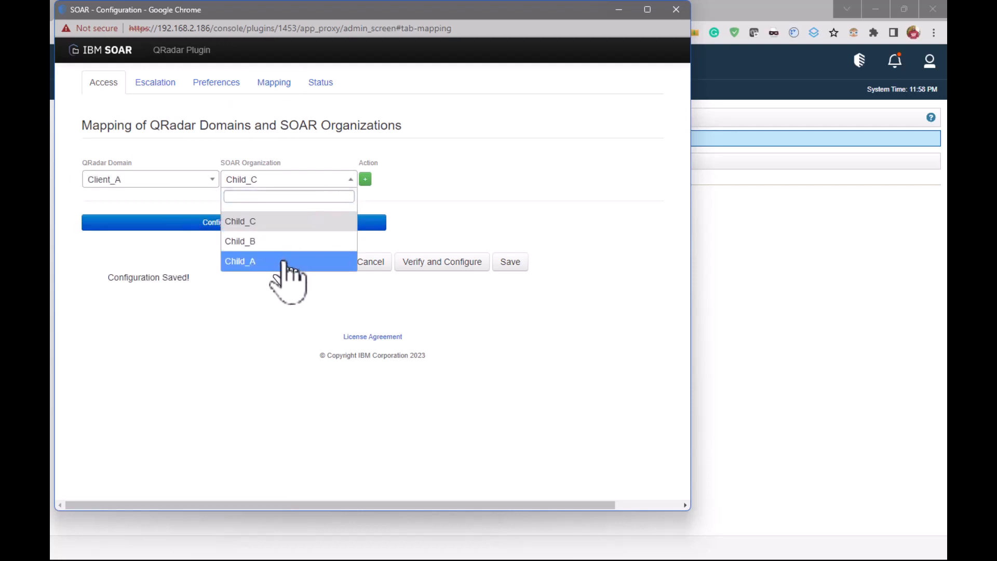
pyautogui.click(280, 261)
pyautogui.click(365, 179)
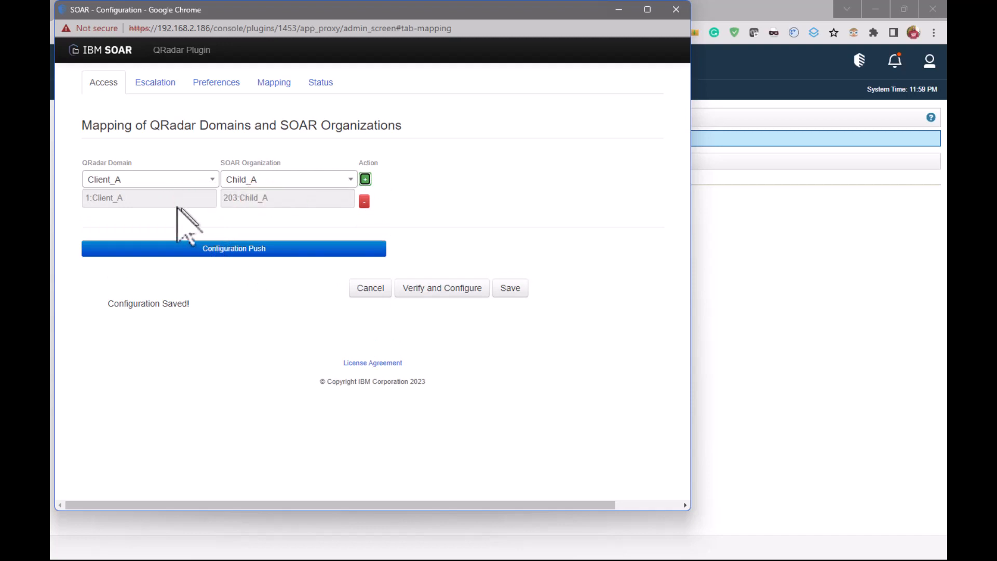
# Add a mapping from the QRadar domain Client_B to the SOAR organization Child_B
pyautogui.click(213, 181)
pyautogui.click(165, 261)
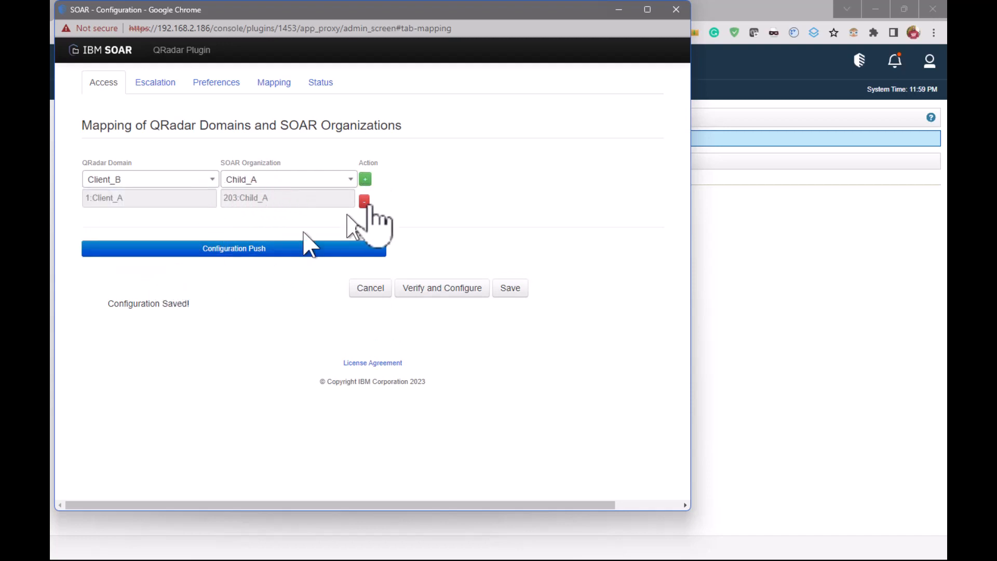
pyautogui.click(349, 181)
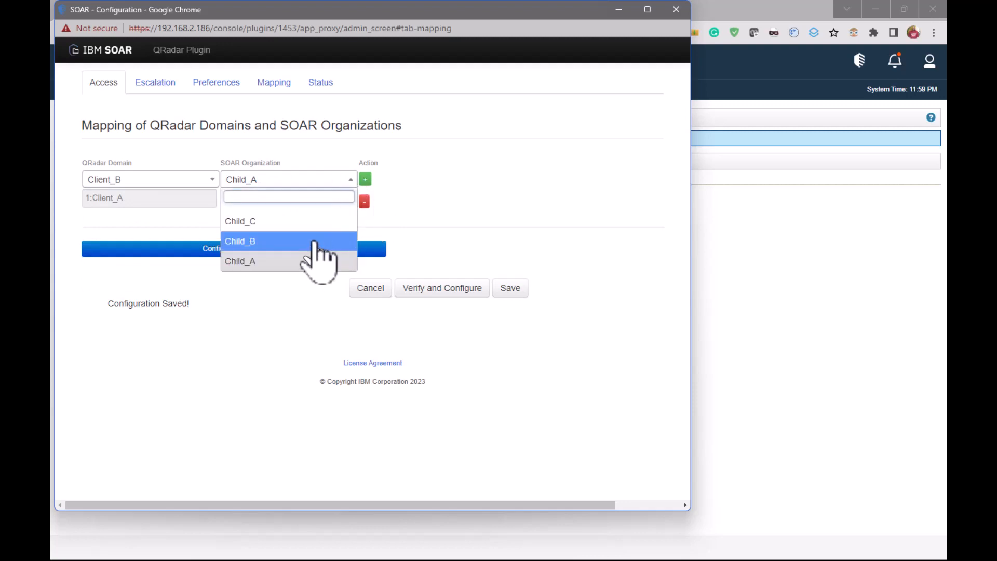
pyautogui.click(327, 239)
pyautogui.click(365, 179)
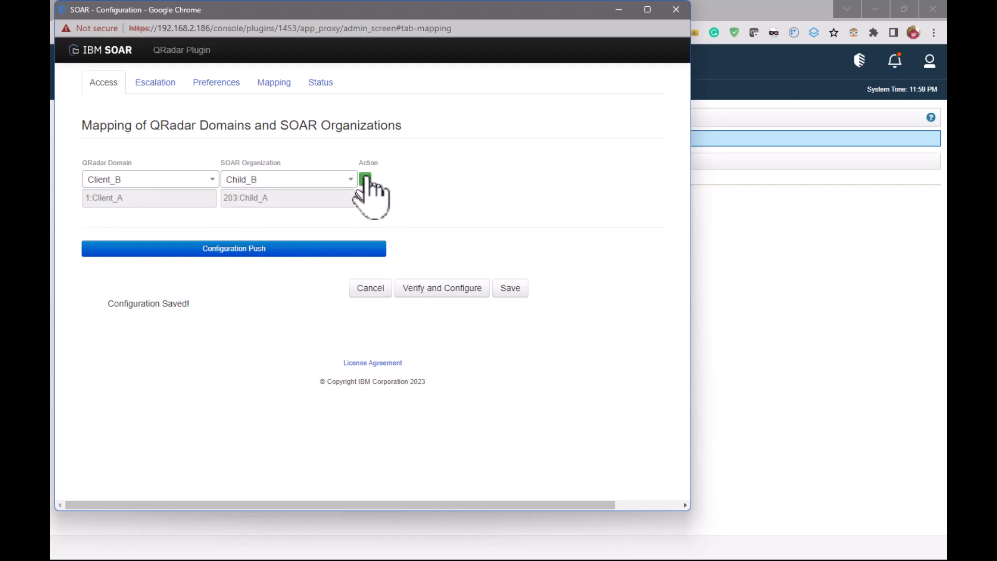
# Add a mapping from the QRadar domain Client_C to the SOAR organization Child_C and save the domain mappings
pyautogui.click(213, 179)
pyautogui.click(168, 280)
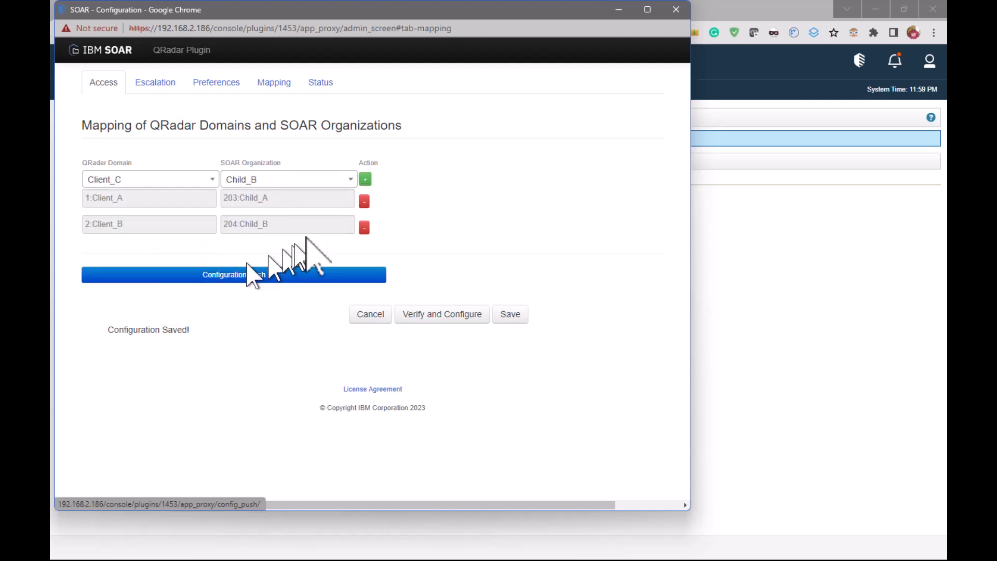
pyautogui.click(351, 180)
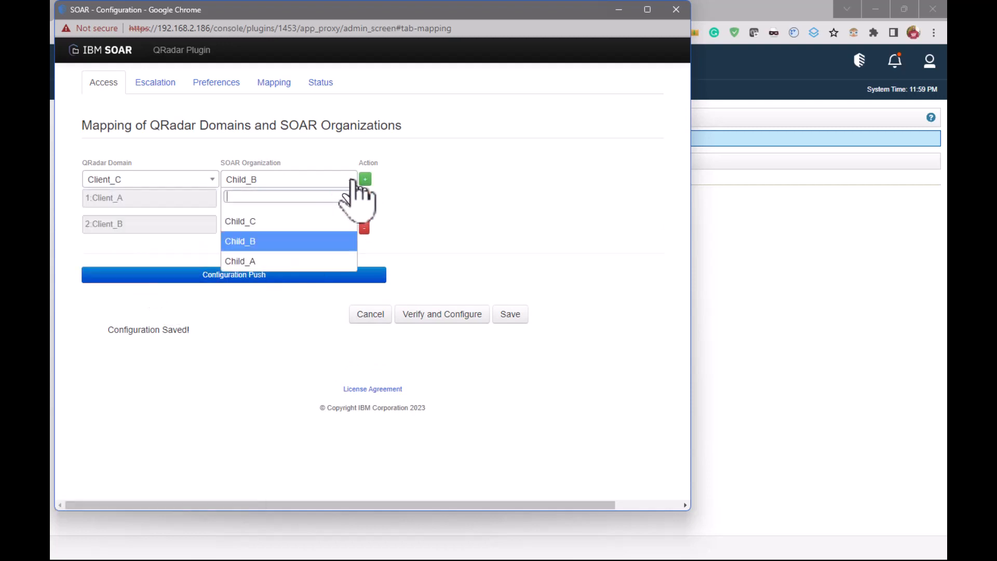
pyautogui.click(289, 223)
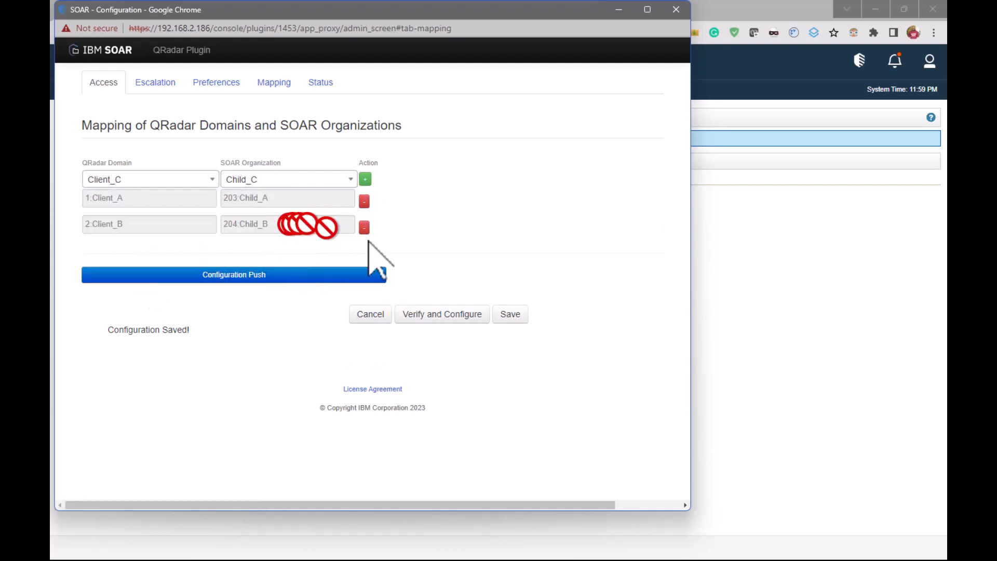
pyautogui.click(365, 179)
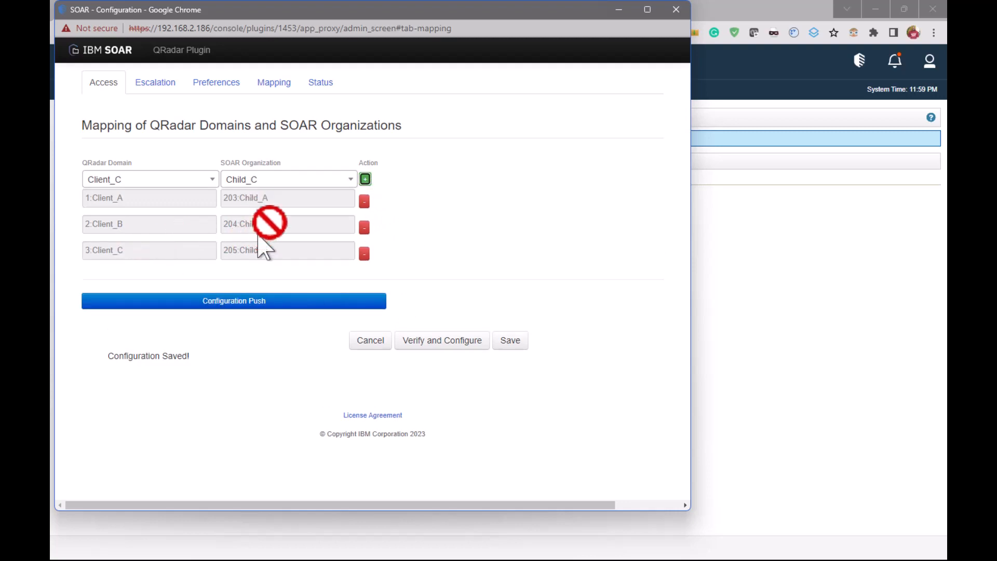
pyautogui.click(510, 340)
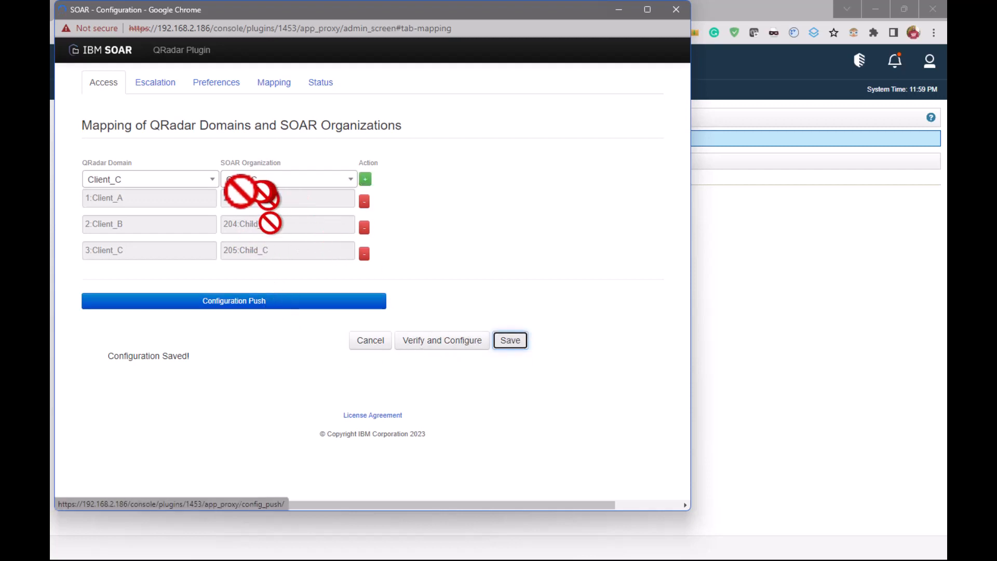
# Push the configuration to the mapped SOAR organizations and close the plugin configuration window
pyautogui.click(229, 304)
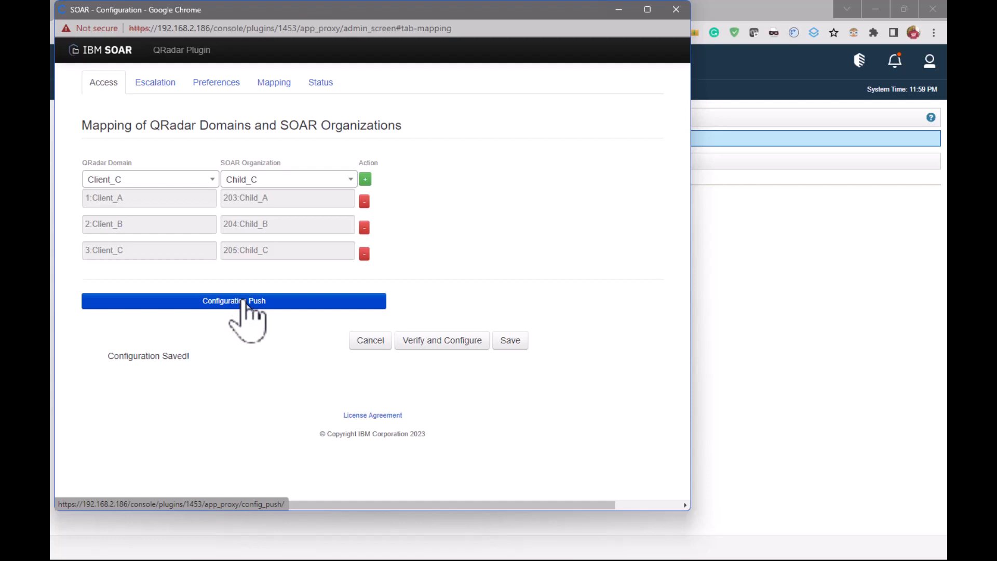
pyautogui.click(244, 303)
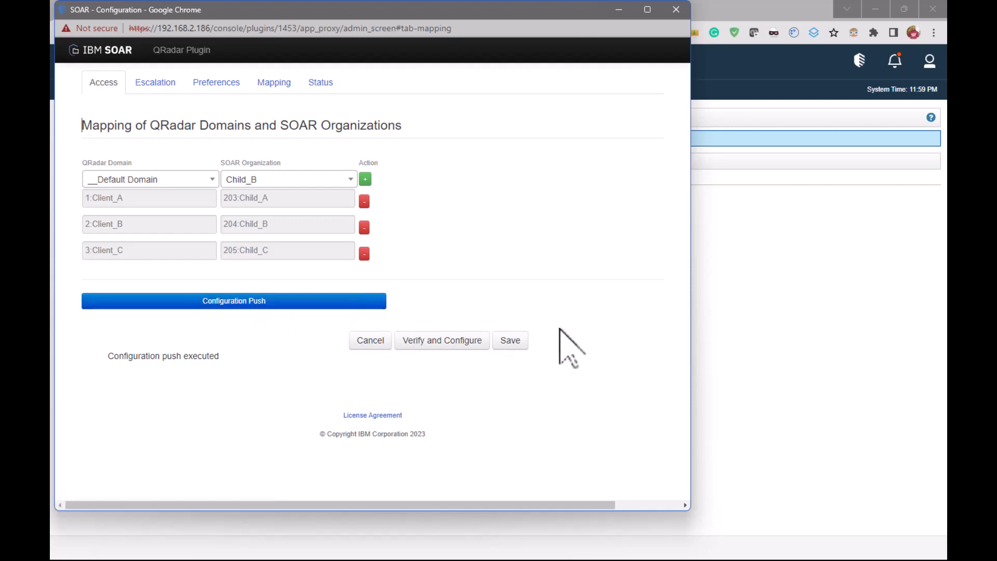
pyautogui.click(676, 10)
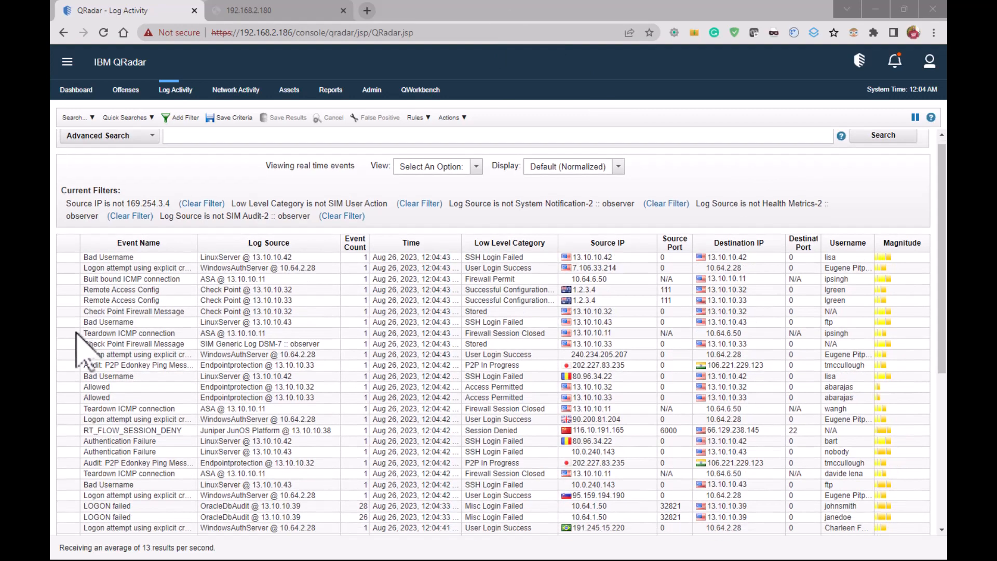
# Look through the real-time events in QRadar's Log Activity
pyautogui.scroll(-5, 83, 344)
pyautogui.scroll(3, 83, 343)
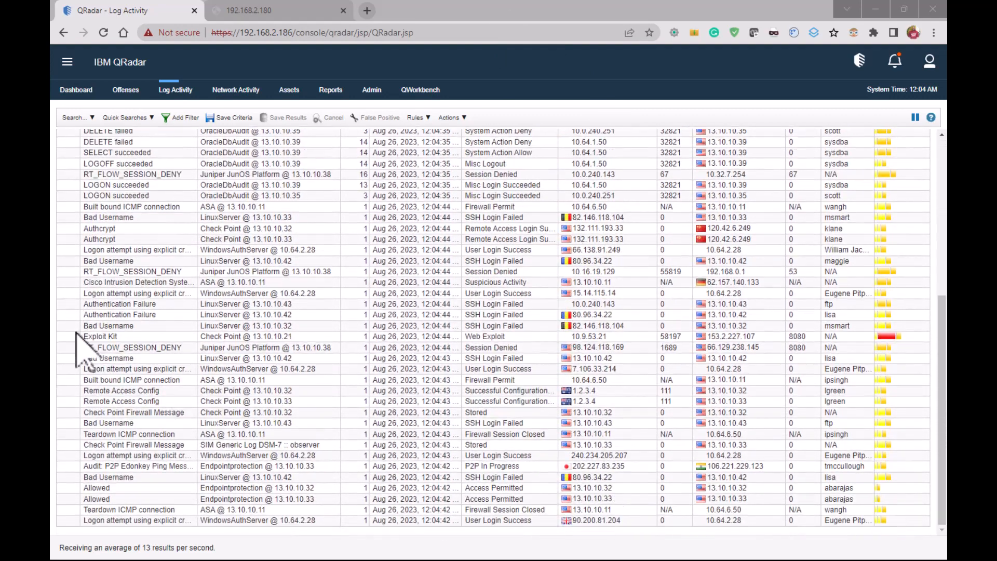
pyautogui.scroll(2, 83, 344)
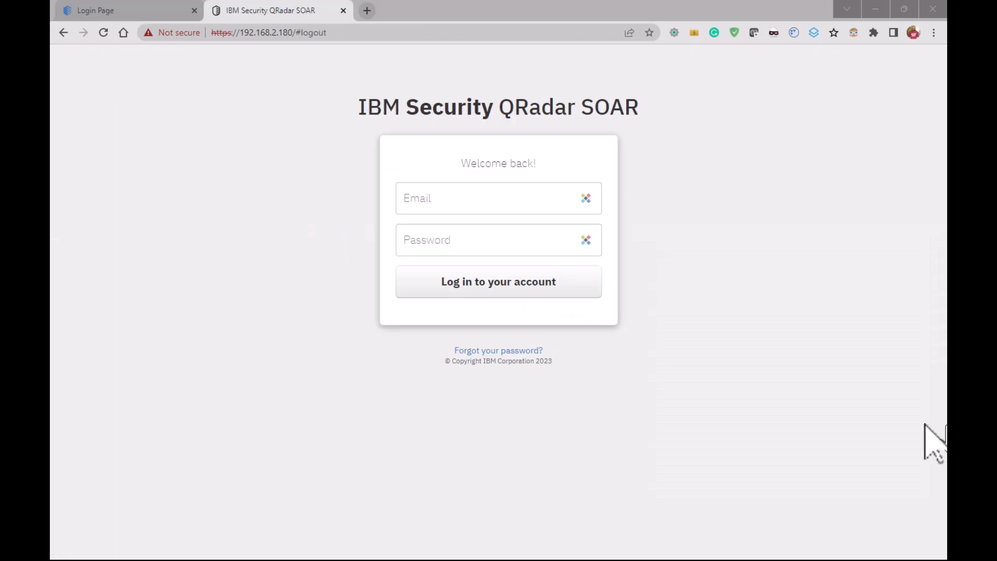
# Log in to QRadar SOAR with the saved administrator login and switch to the MSSP_Config organization
pyautogui.click(586, 197)
pyautogui.moveTo(576, 222)
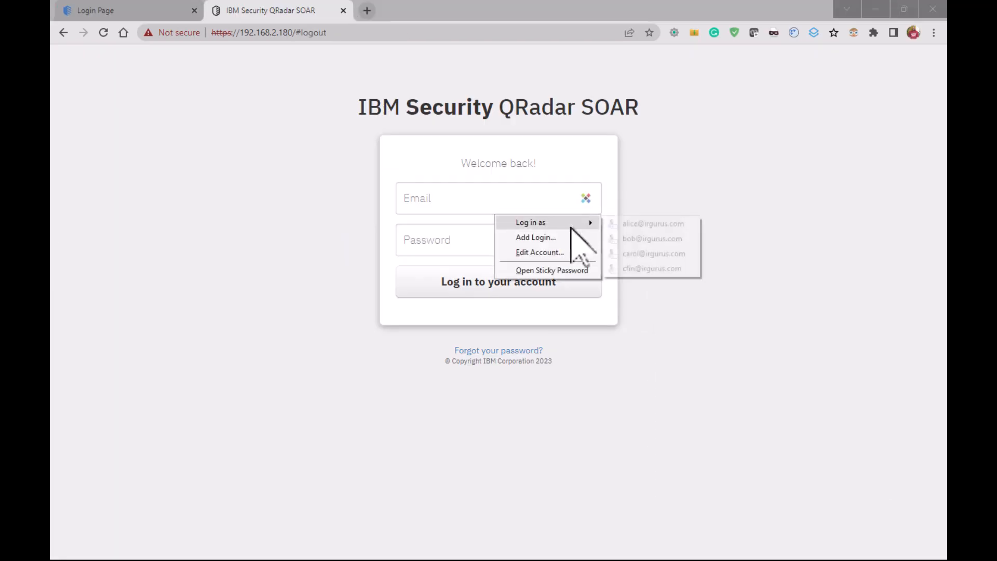
pyautogui.click(675, 267)
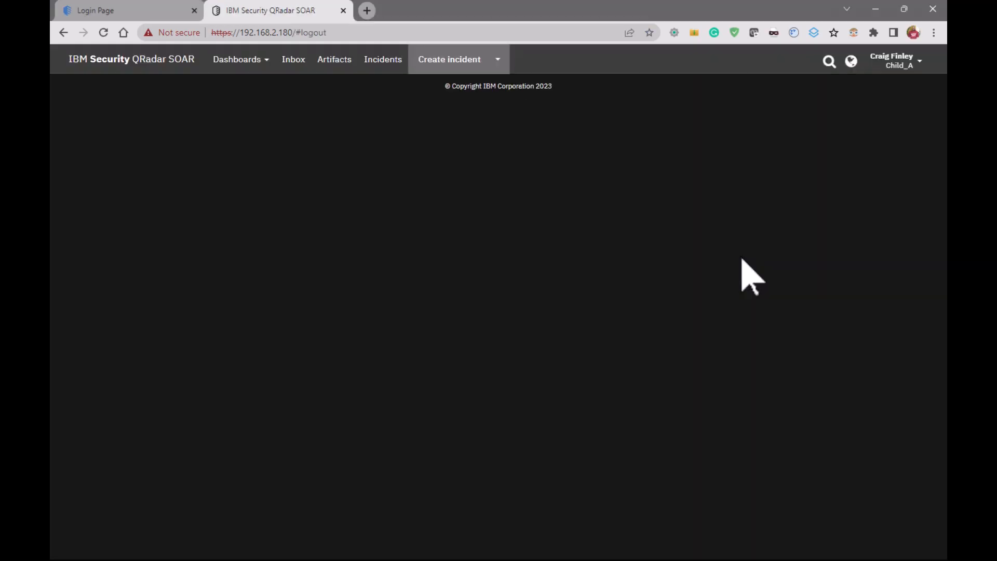
pyautogui.click(909, 65)
pyautogui.click(865, 212)
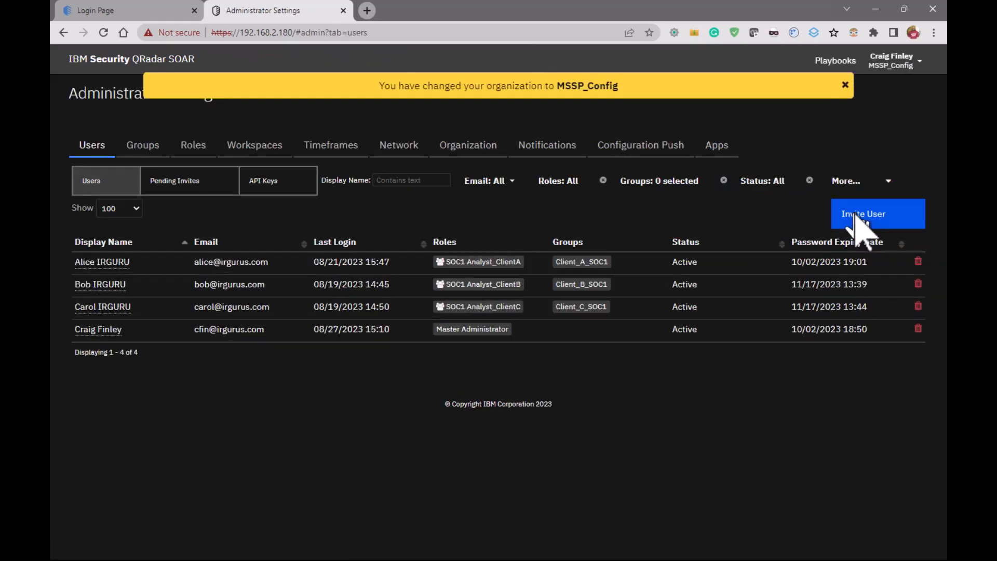
# Upload the package app-fn_qradar_enhanced_data-2.3.1-15405.zip as a new app in the administrator settings
pyautogui.click(724, 148)
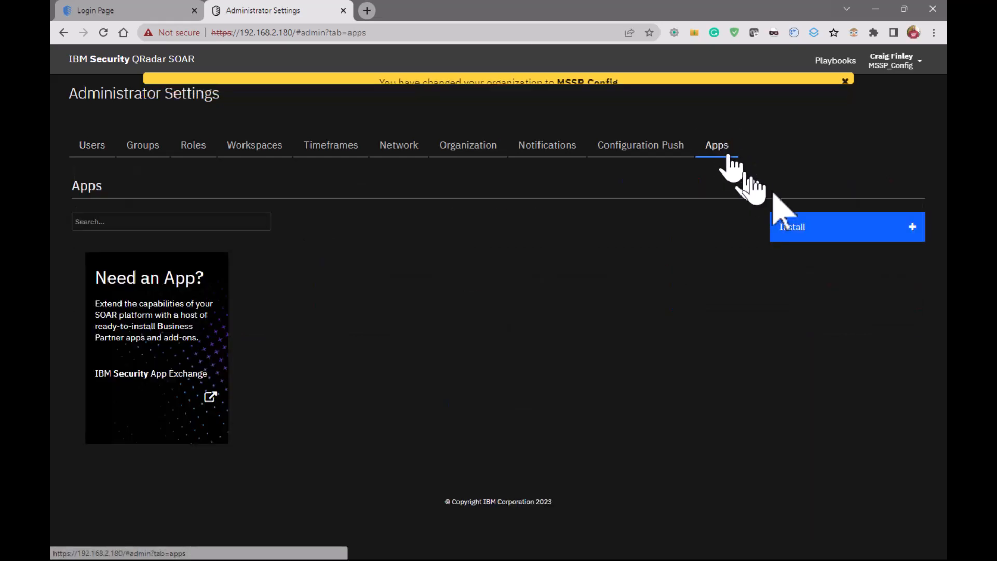
pyautogui.click(845, 222)
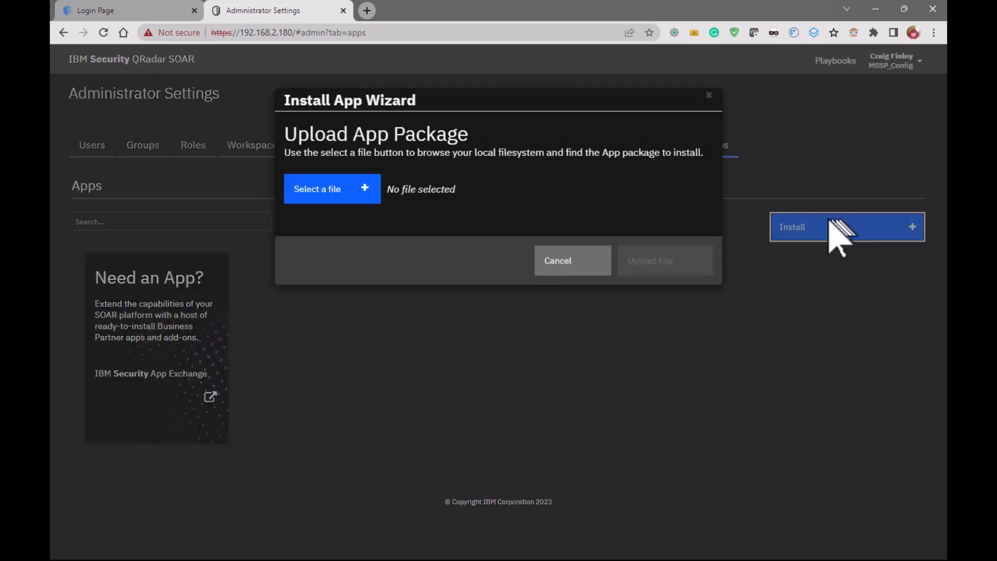
pyautogui.click(326, 205)
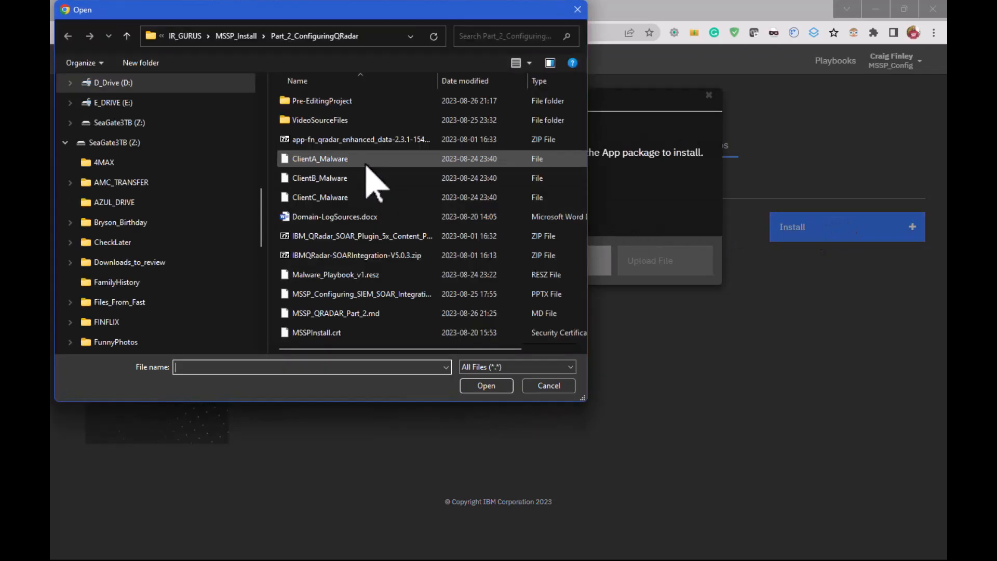
pyautogui.click(353, 140)
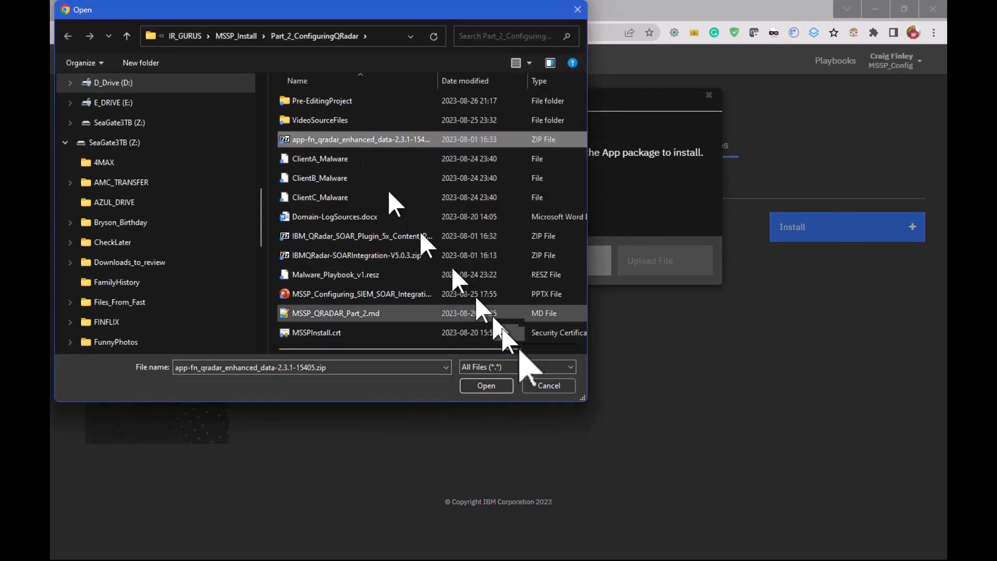
pyautogui.click(488, 386)
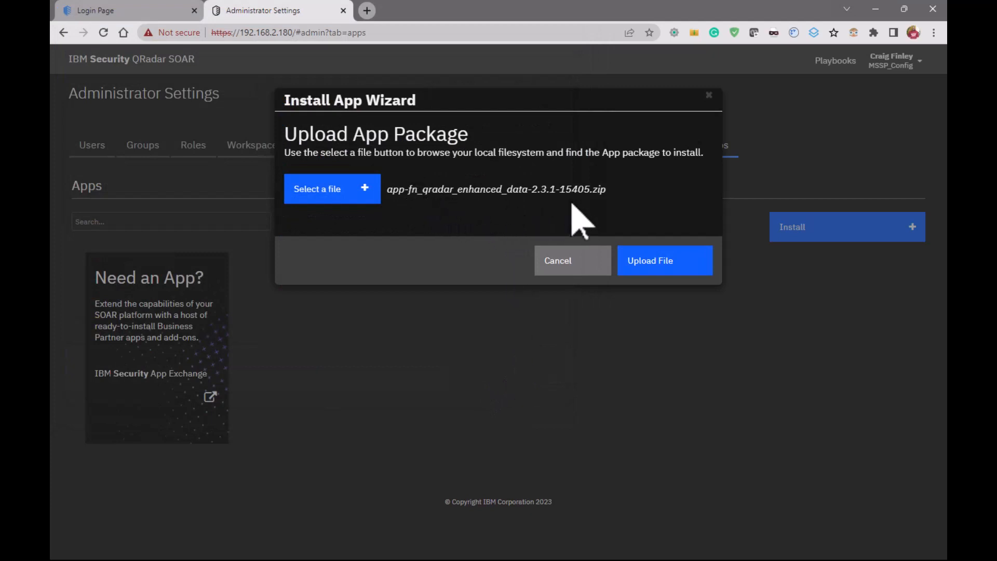
pyautogui.click(656, 265)
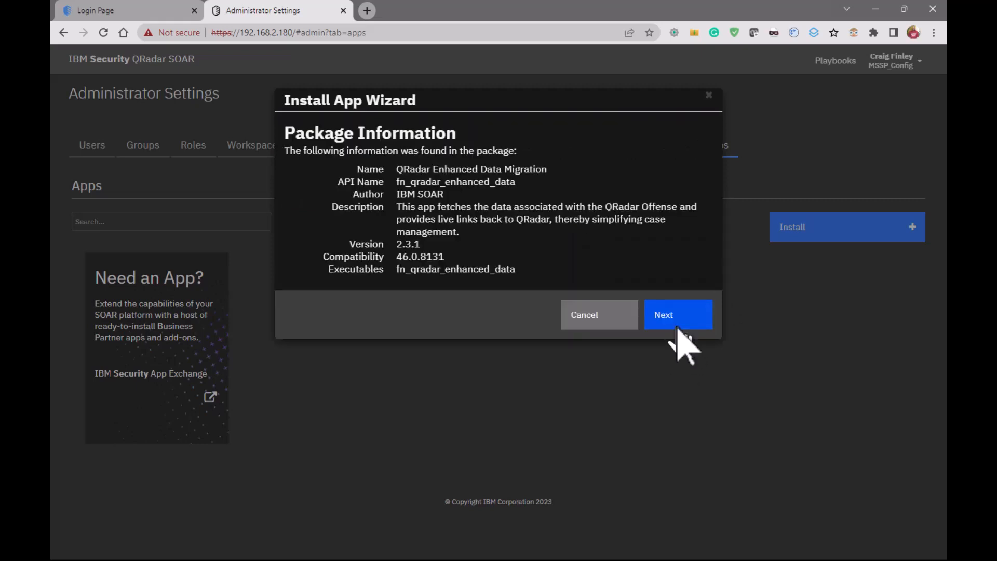
# Review the package's customizations, install the QRadar Enhanced Data Migration app and close the install wizard
pyautogui.click(680, 326)
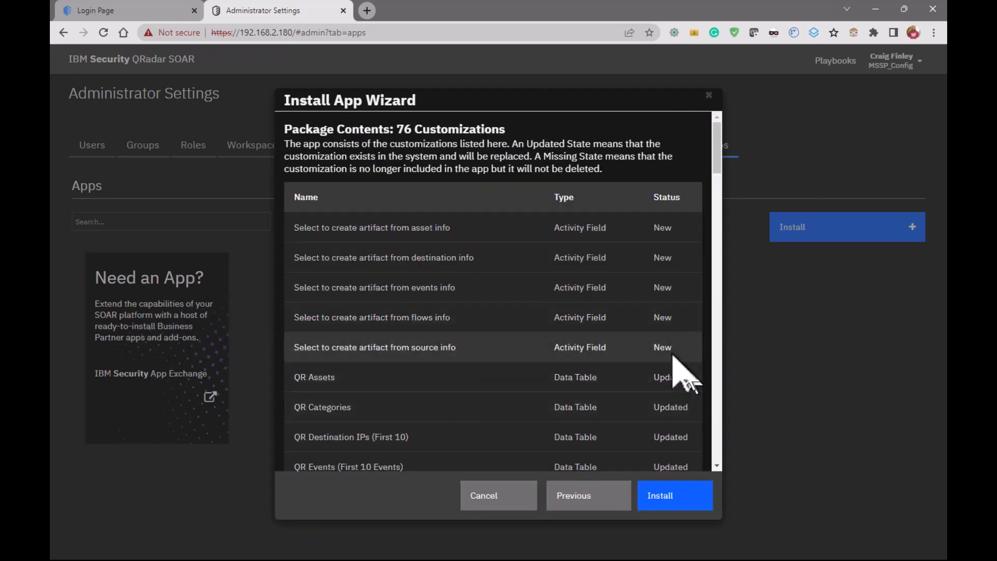
pyautogui.scroll(-20, 675, 364)
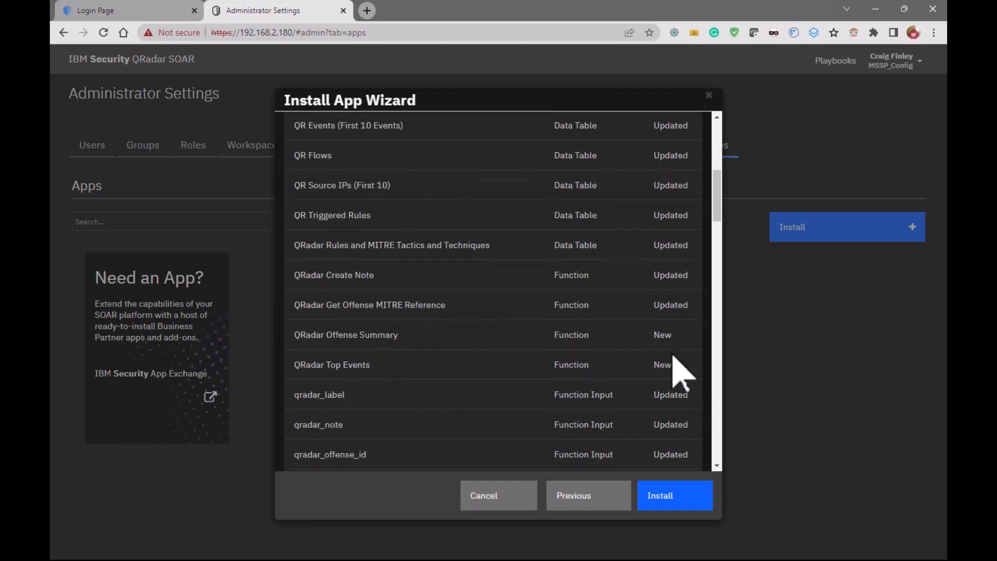
pyautogui.click(671, 497)
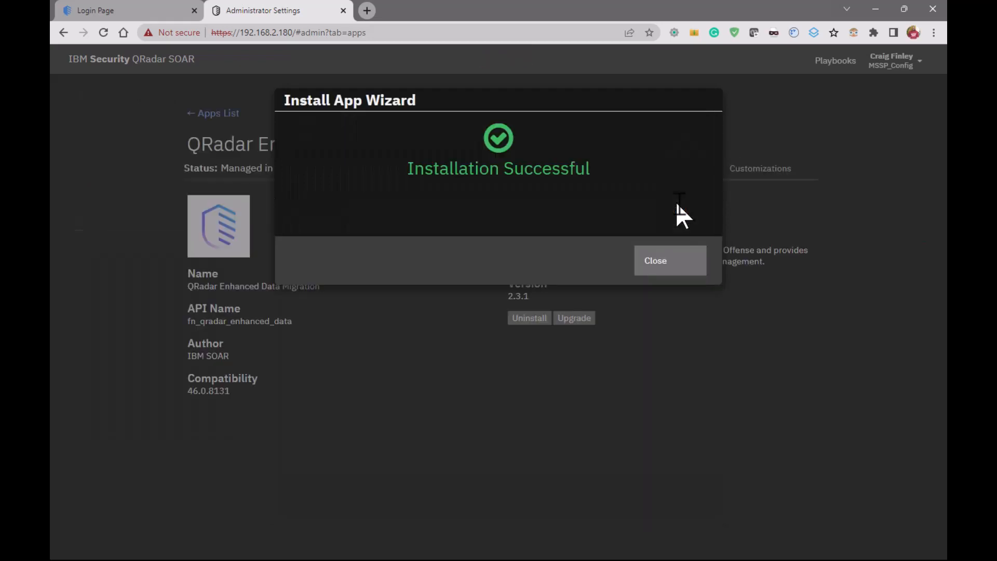
pyautogui.click(677, 268)
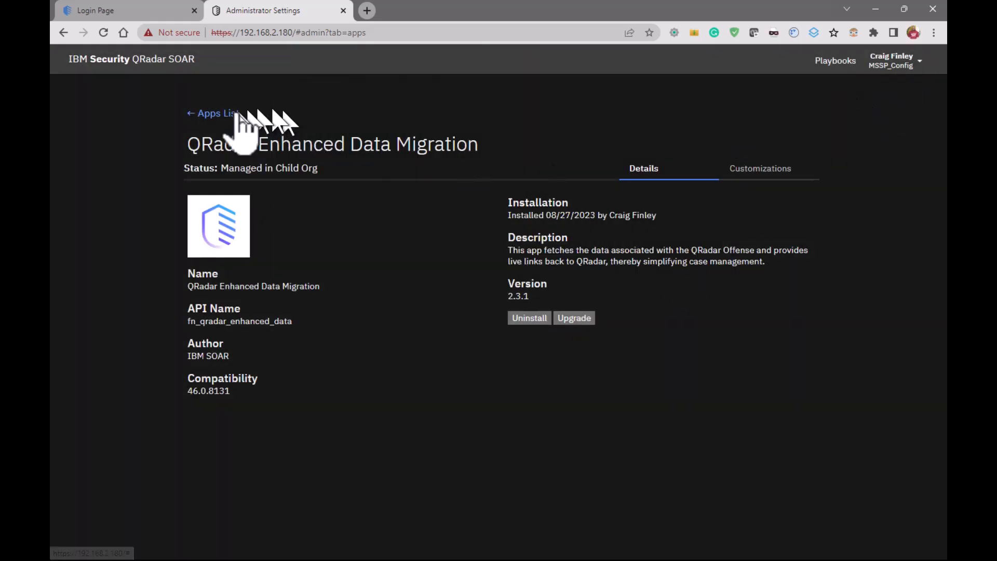
# Push a new configuration to the child organizations with the version description "Push QED App"
pyautogui.click(219, 113)
pyautogui.click(652, 146)
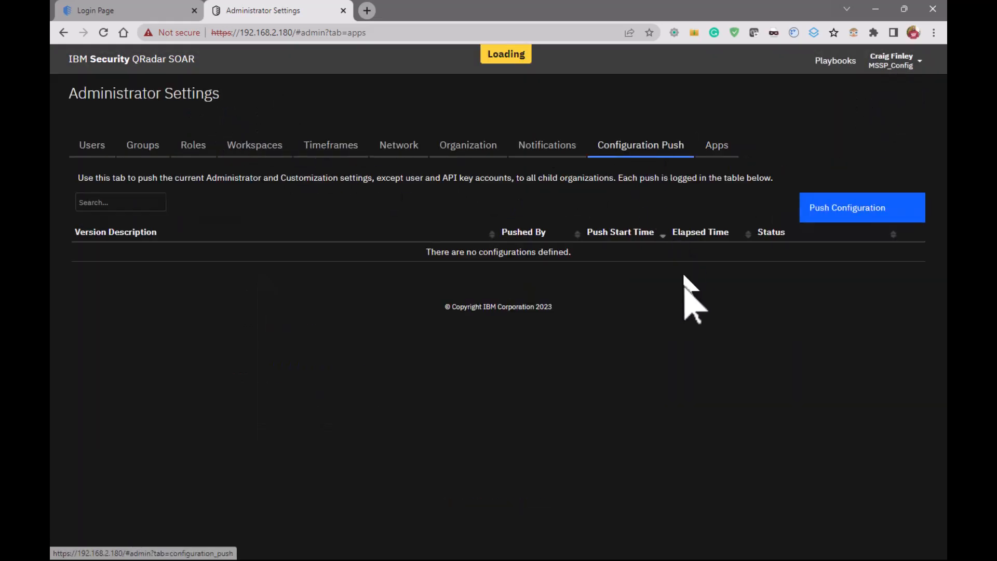
pyautogui.click(840, 210)
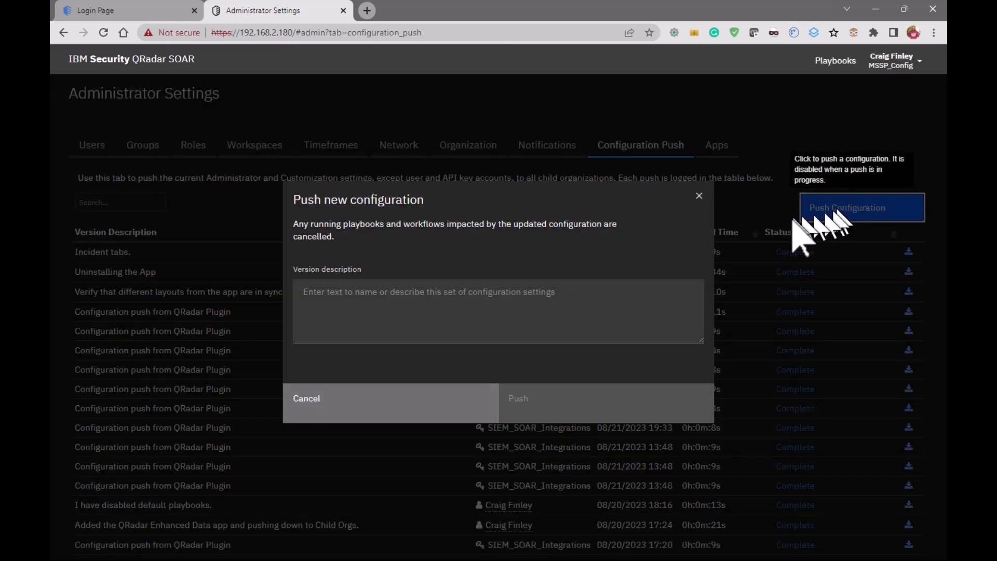
pyautogui.click(474, 310)
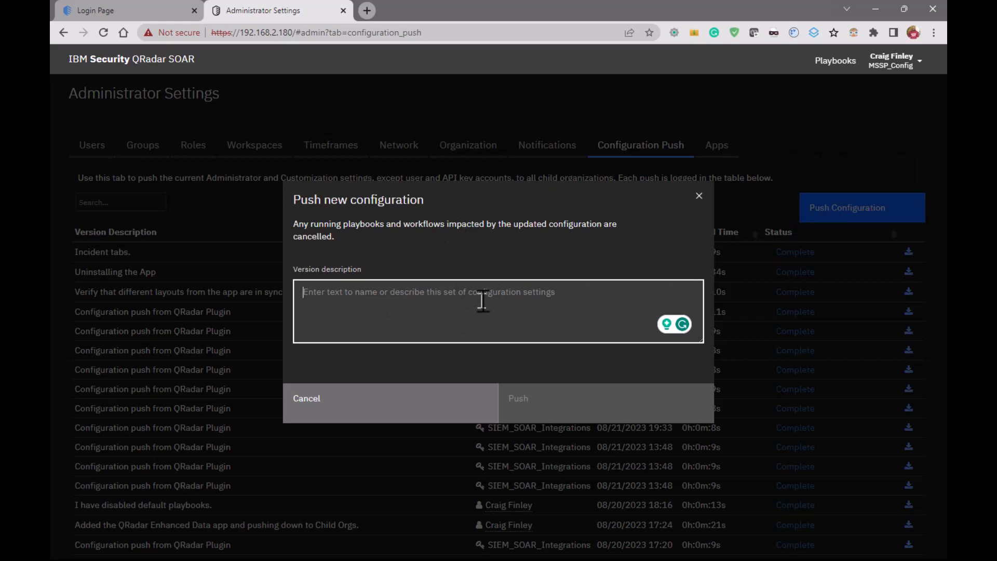
pyautogui.write('Push QED App')
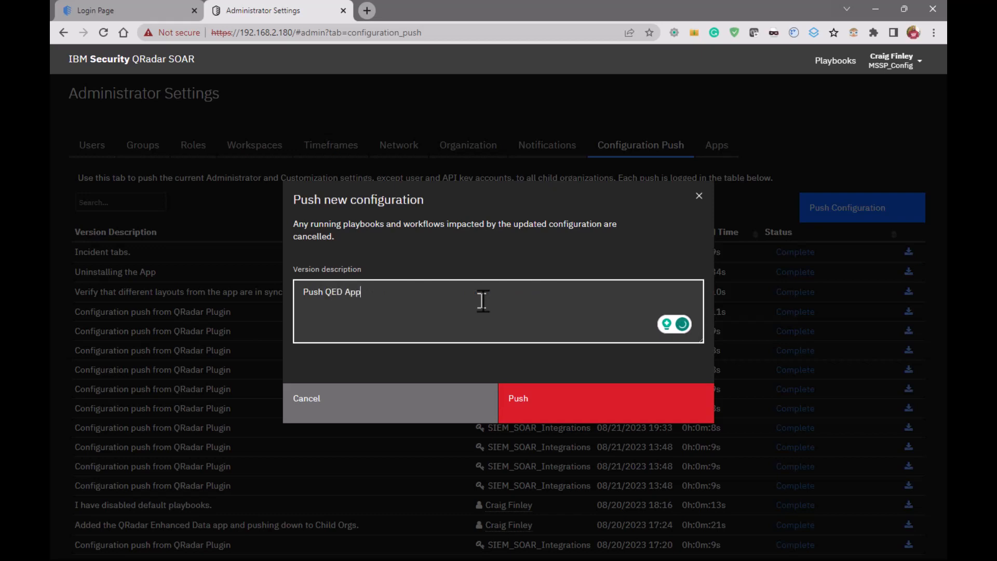
pyautogui.click(565, 404)
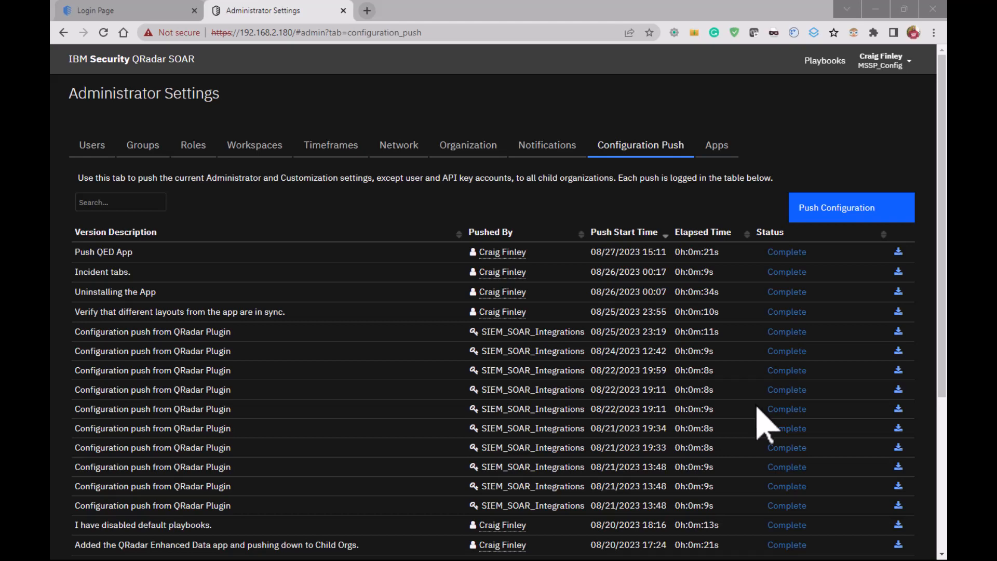
# Switch to the Child_A organization and open its administrator settings
pyautogui.click(894, 63)
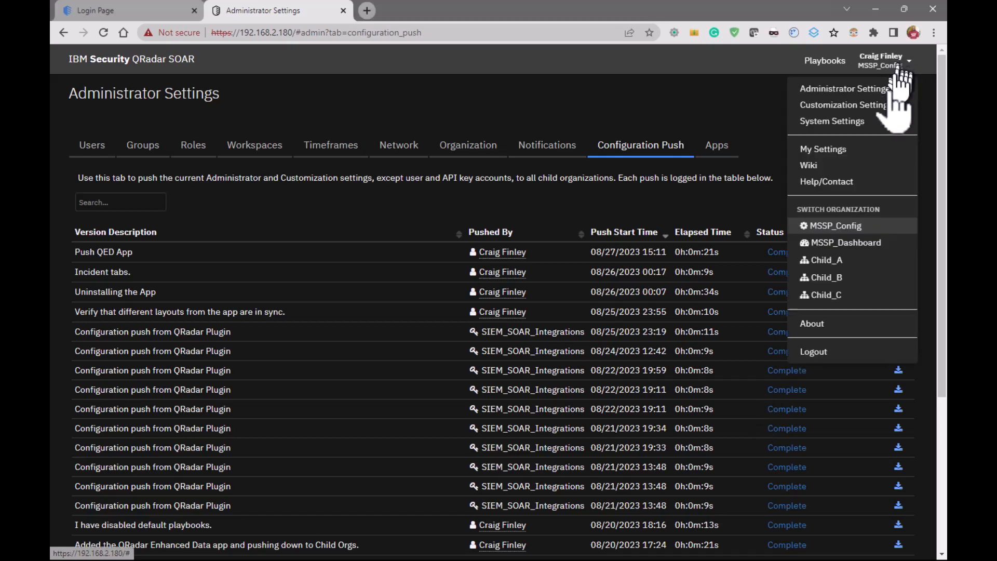
pyautogui.click(866, 262)
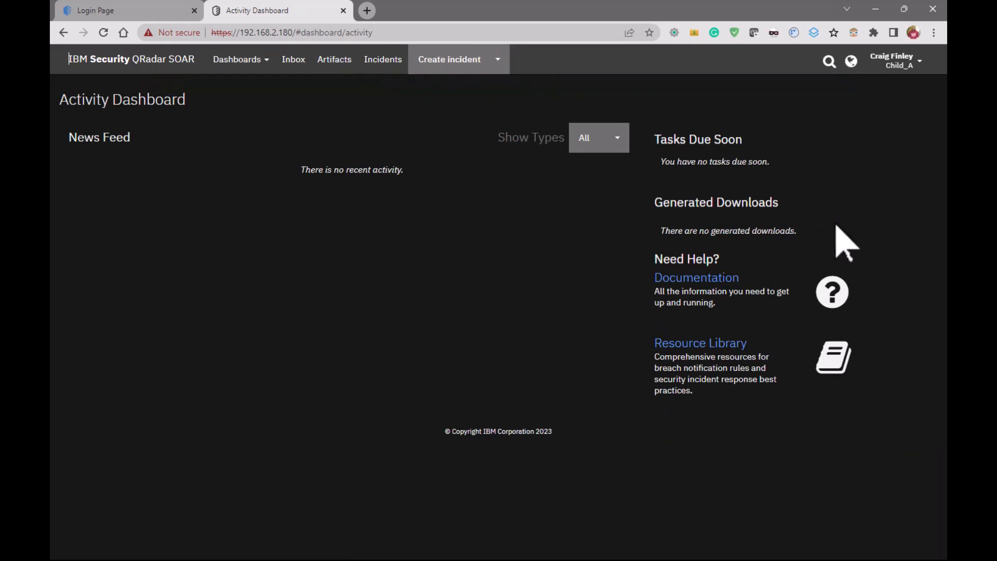
pyautogui.click(896, 61)
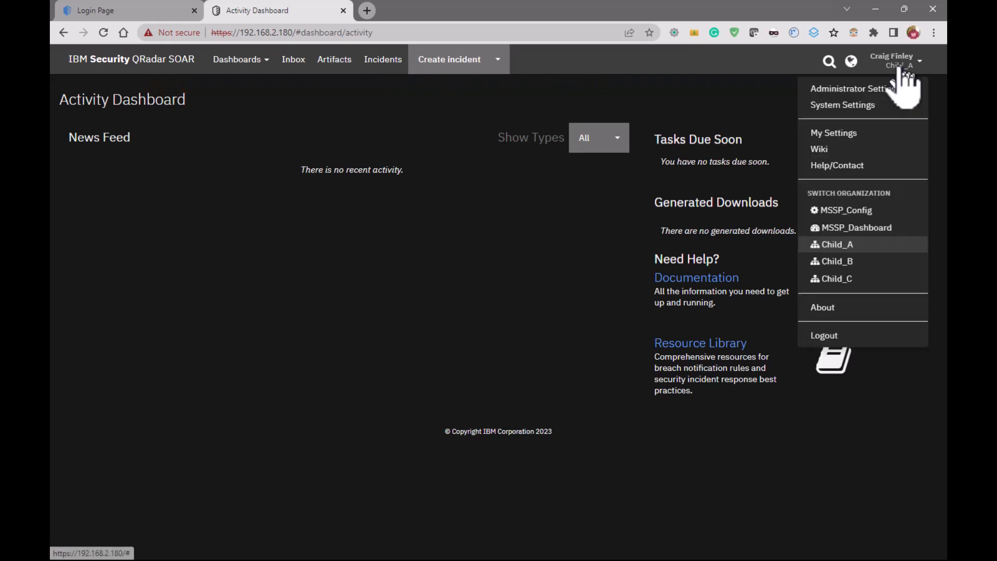
pyautogui.click(878, 89)
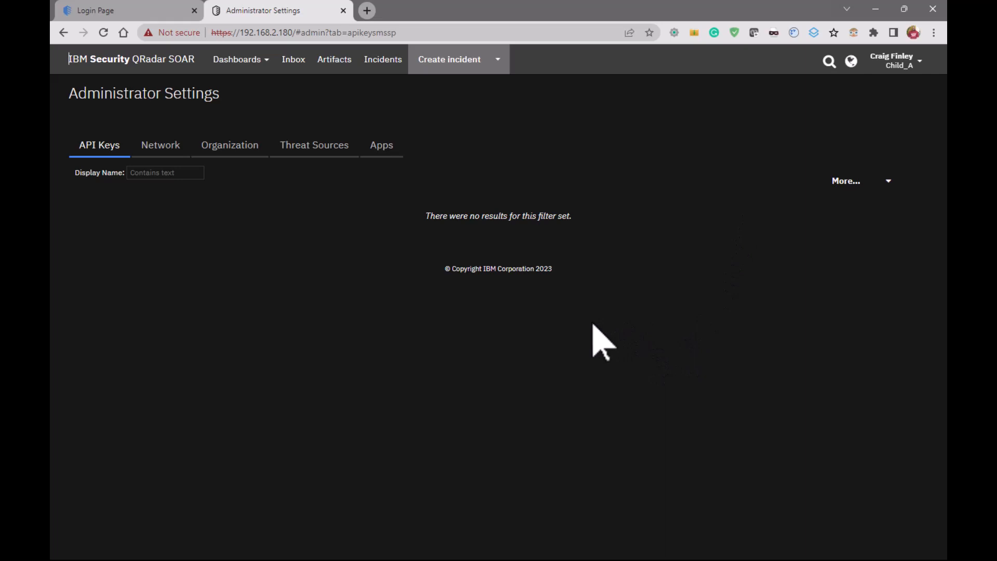
# Enable the QRadar Enhanced Data Migration app for Child_A
pyautogui.click(381, 145)
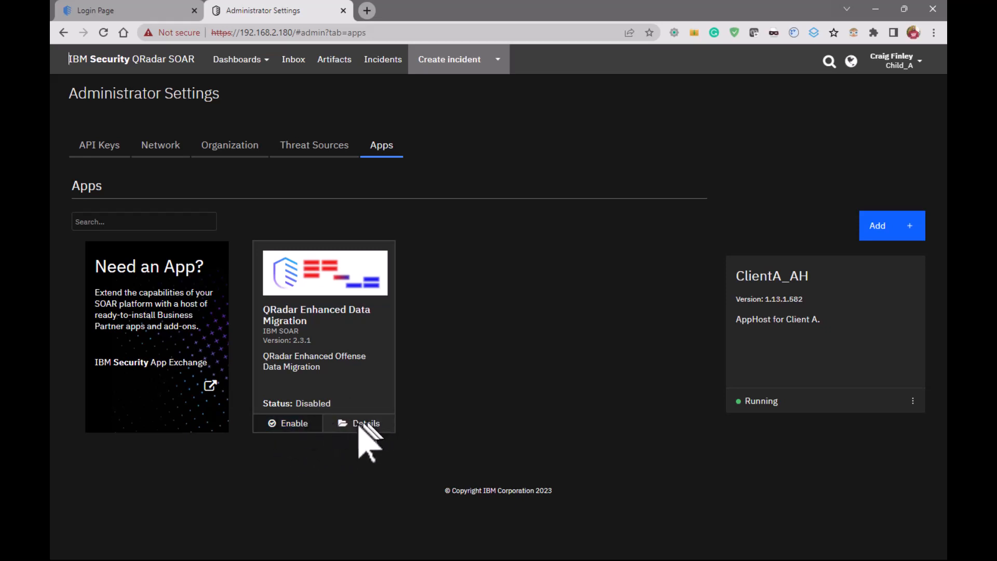
pyautogui.click(297, 424)
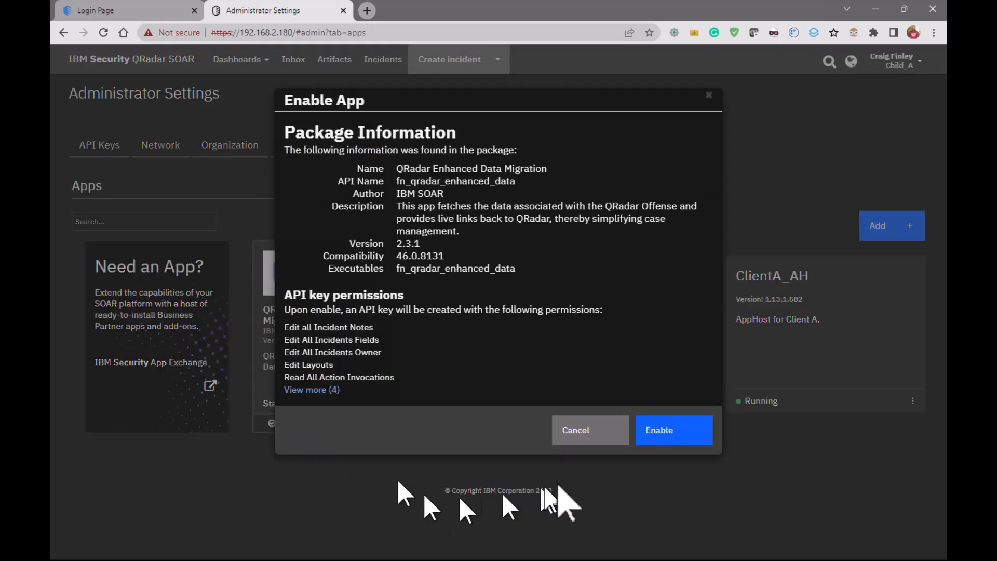
pyautogui.click(684, 432)
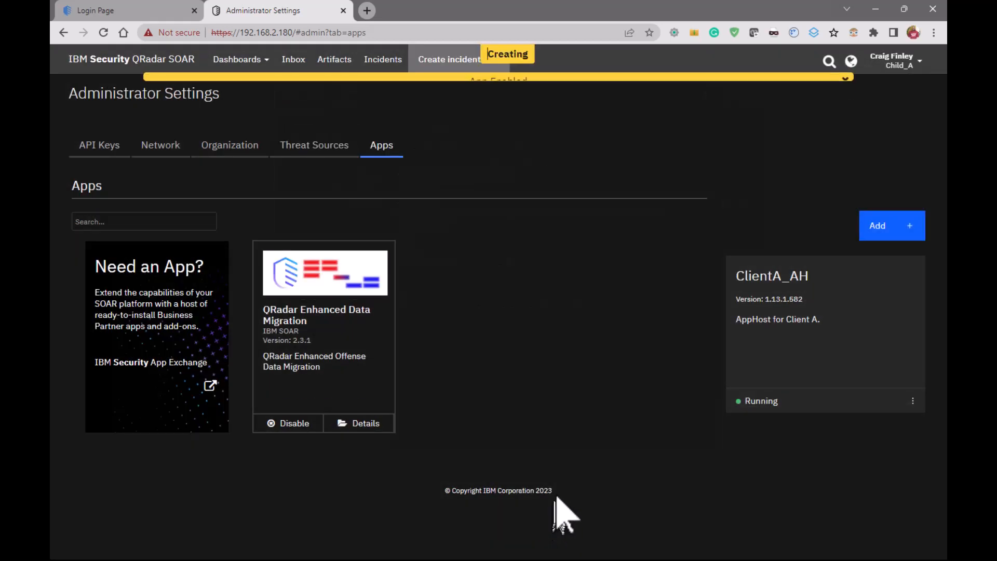
# Open the app.config file in the configuration of the QRadar Enhanced Data Migration app
pyautogui.click(363, 424)
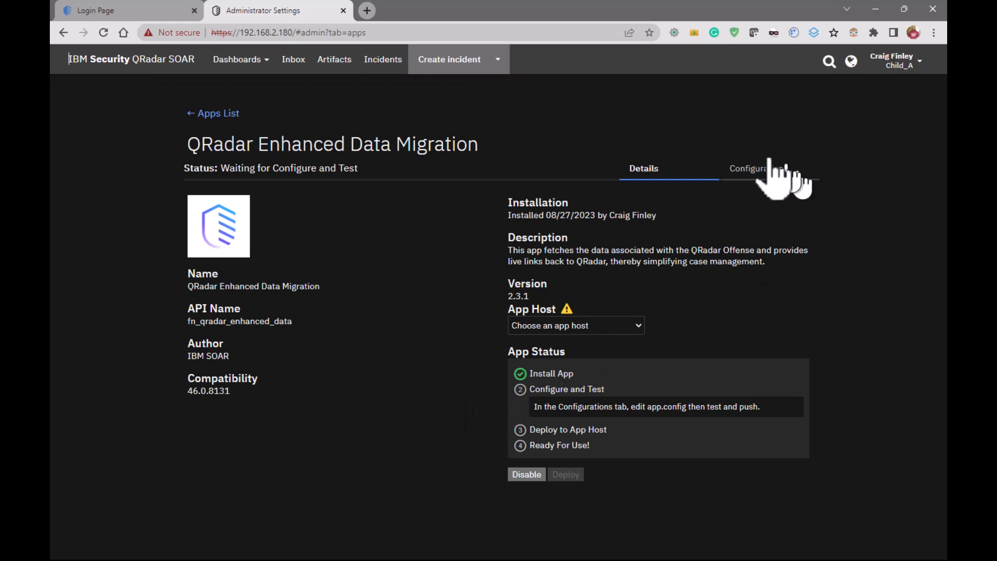
pyautogui.click(761, 173)
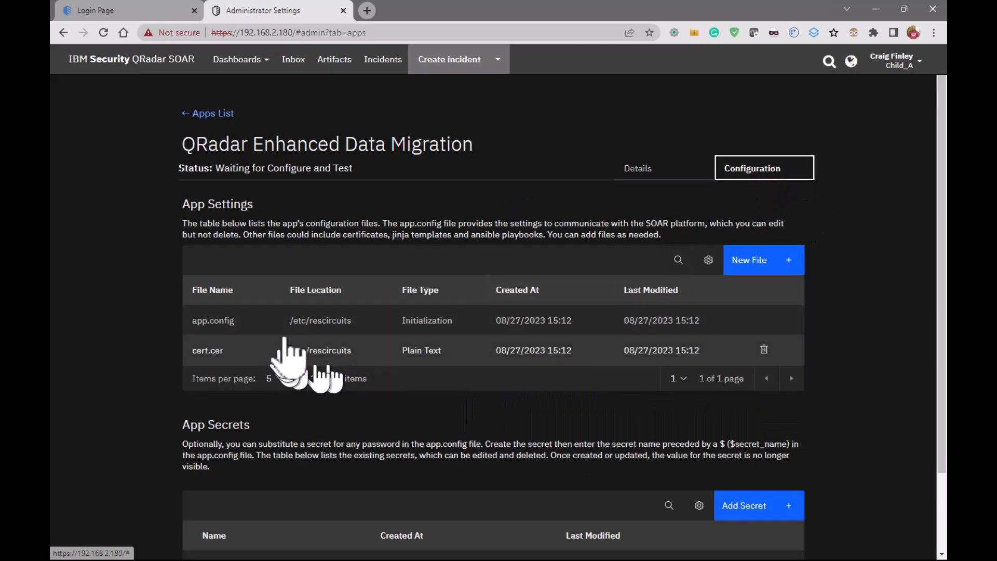
pyautogui.click(312, 320)
# Examine the global, QRadar destination and resilient settings in the app.config file content
pyautogui.scroll(-3, 556, 368)
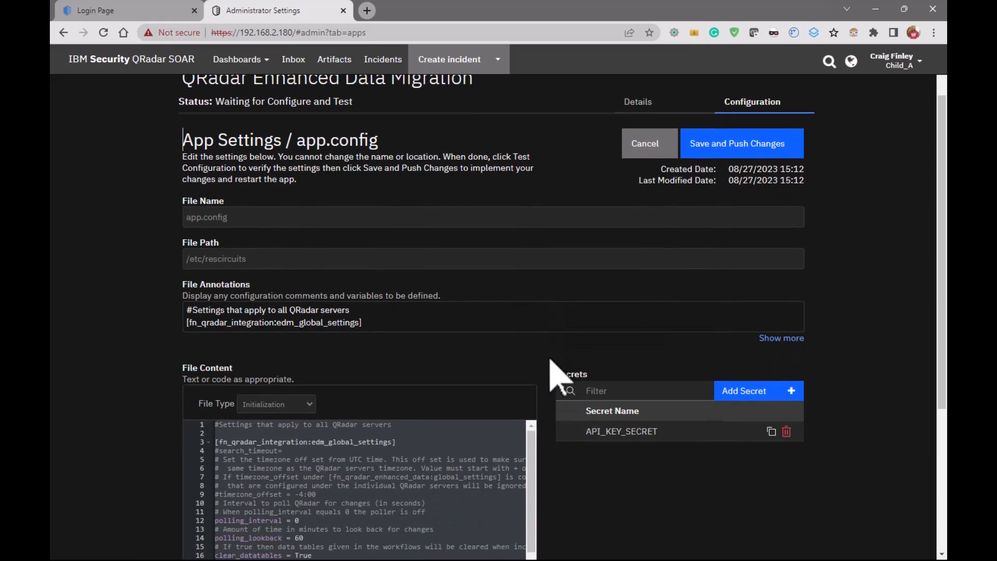
pyautogui.scroll(-1, 675, 460)
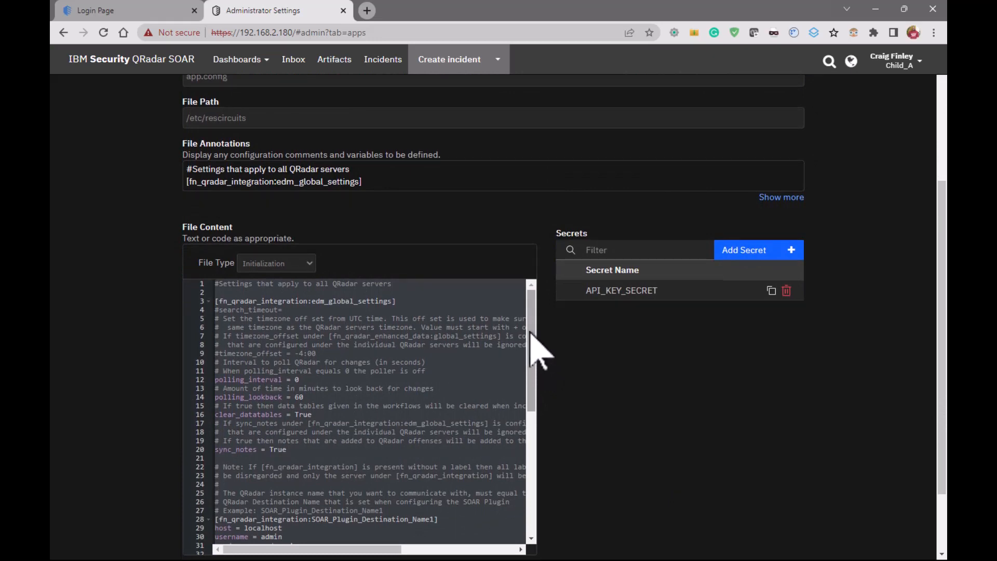
pyautogui.moveTo(530, 334); pyautogui.dragTo(546, 393)
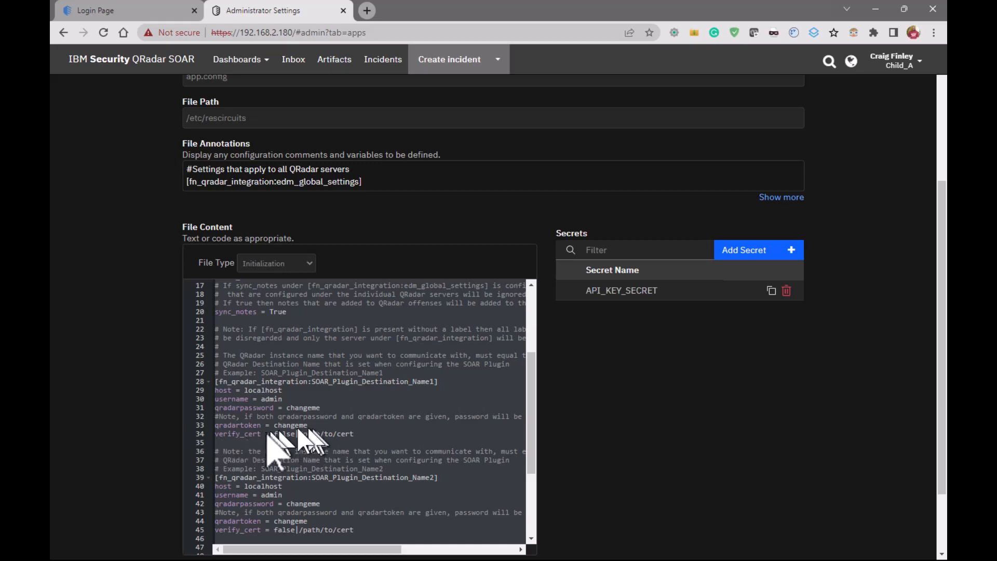
pyautogui.scroll(-1, 341, 437)
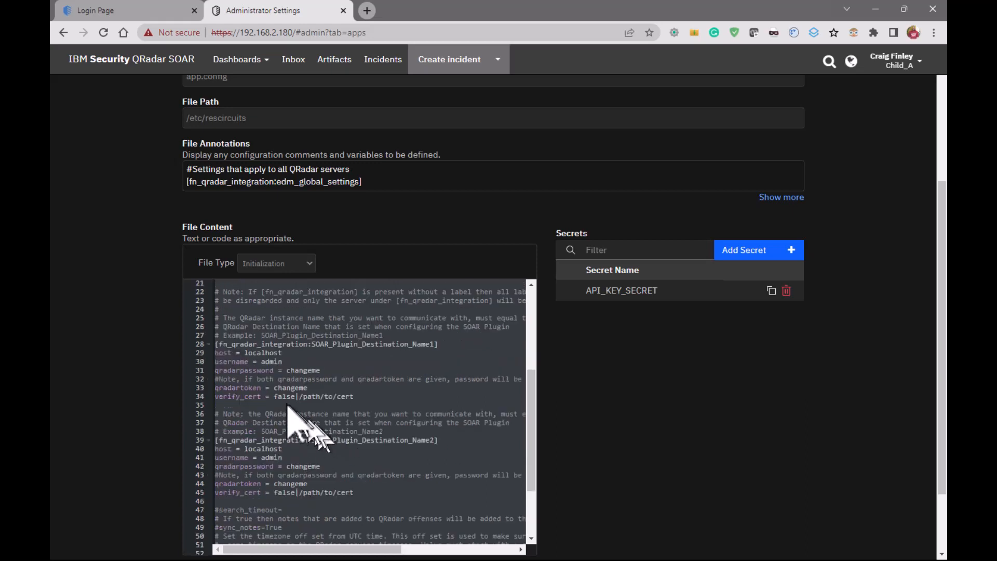
pyautogui.scroll(-1, 398, 423)
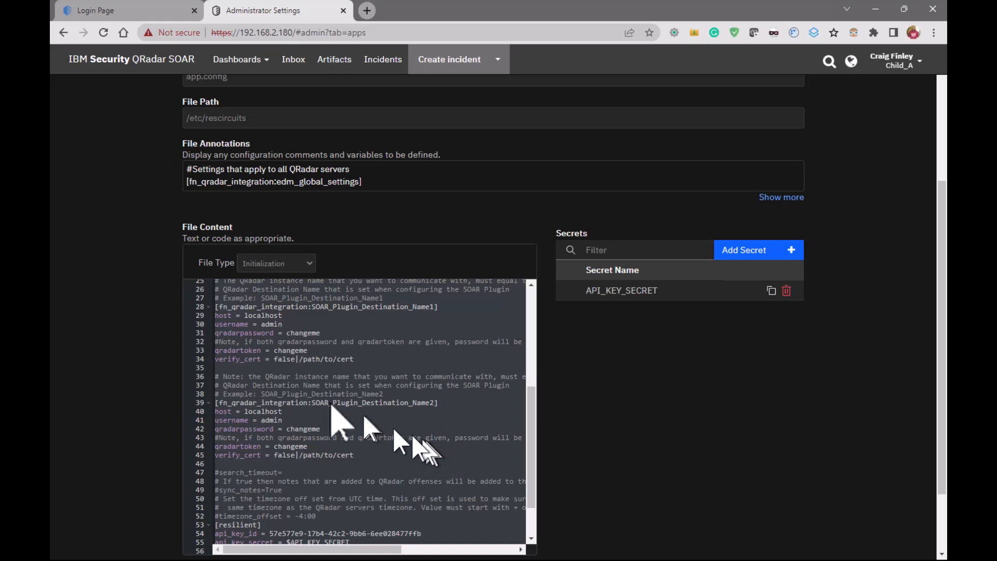
pyautogui.scroll(-2, 426, 431)
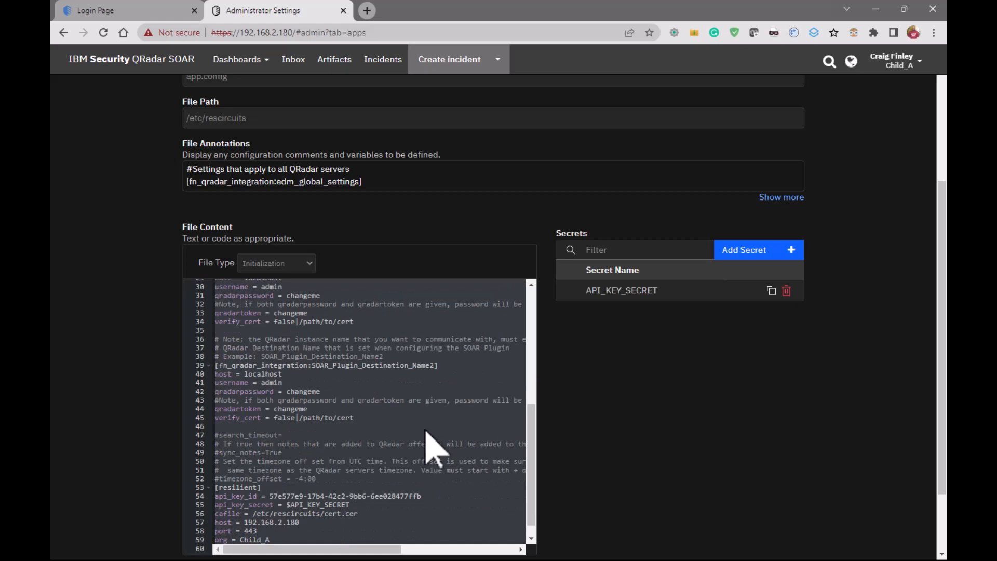
pyautogui.scroll(-2, 431, 448)
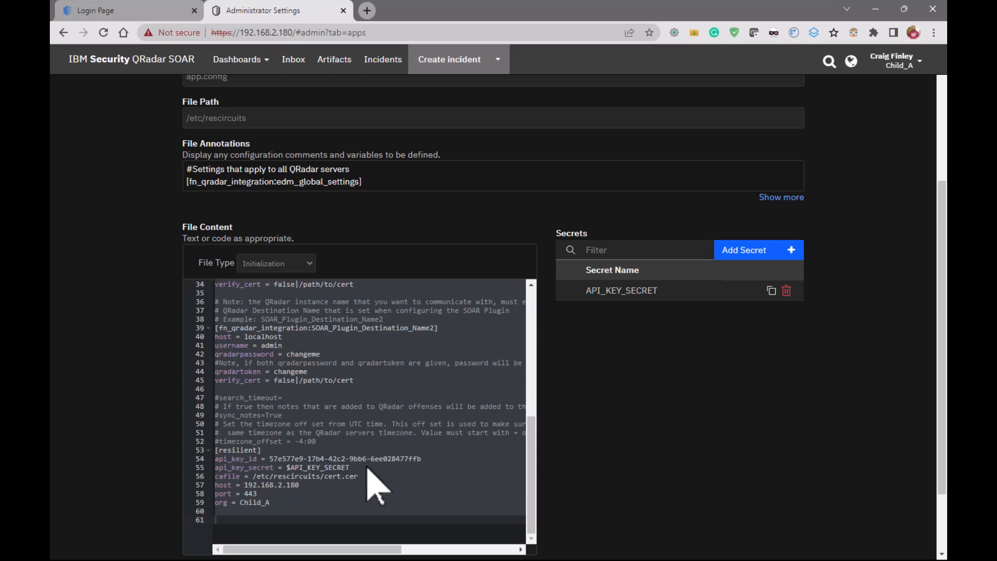
pyautogui.scroll(-1, 373, 486)
pyautogui.scroll(3, 373, 486)
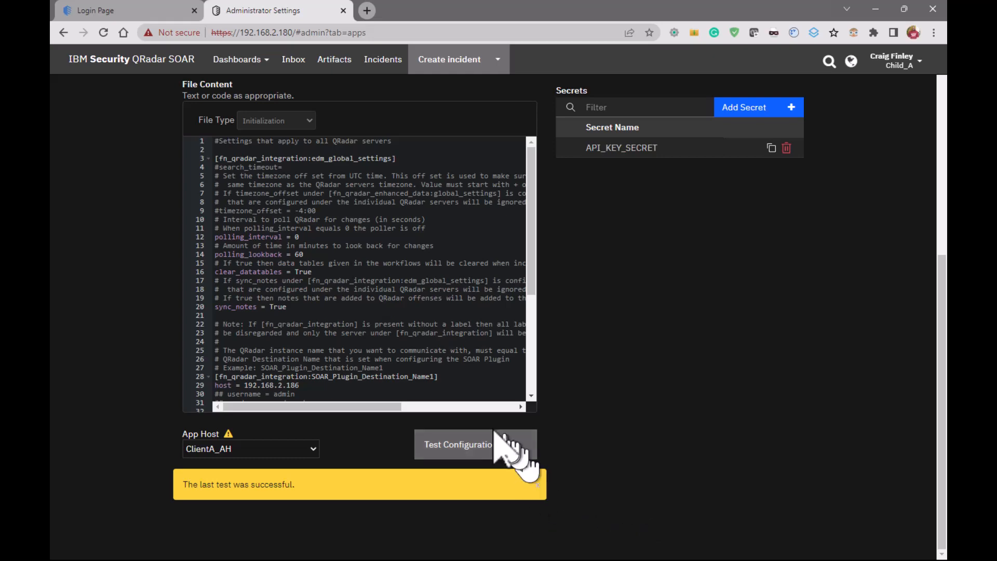
# Save and push the app.config changes of the QRadar Enhanced Data Migration app for Child_A
pyautogui.scroll(-5, 414, 359)
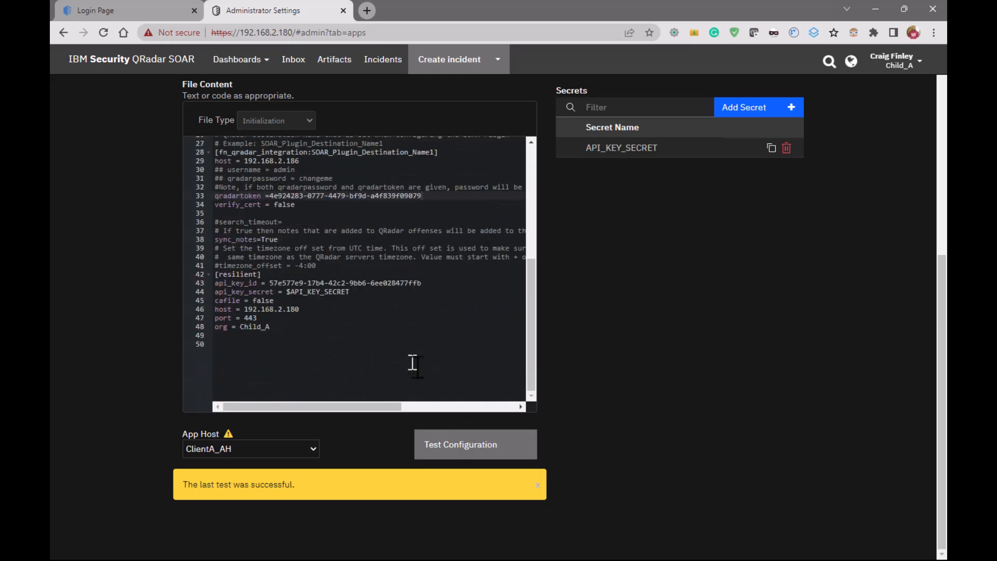
pyautogui.scroll(3, 670, 421)
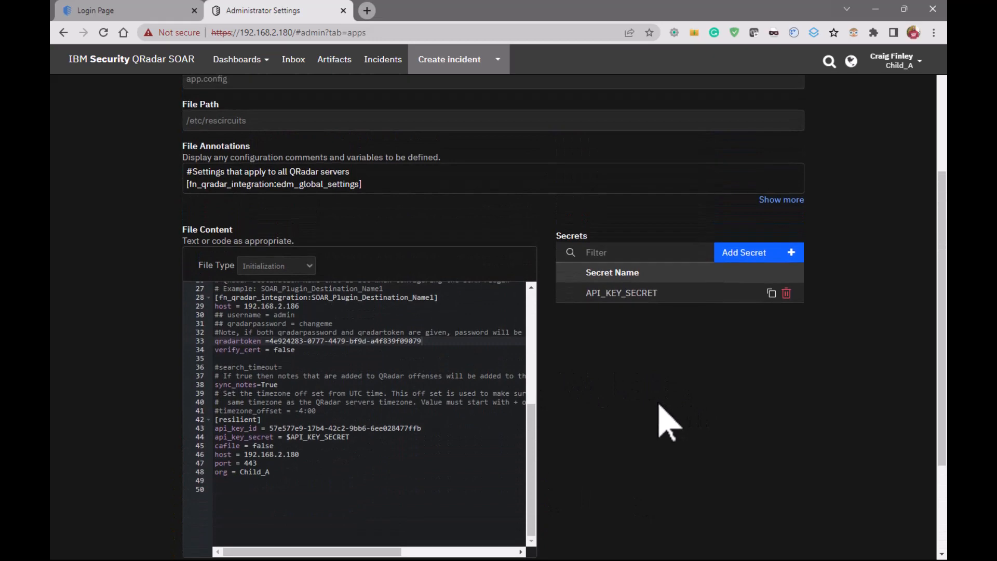
pyautogui.scroll(3, 430, 428)
pyautogui.scroll(4, 430, 429)
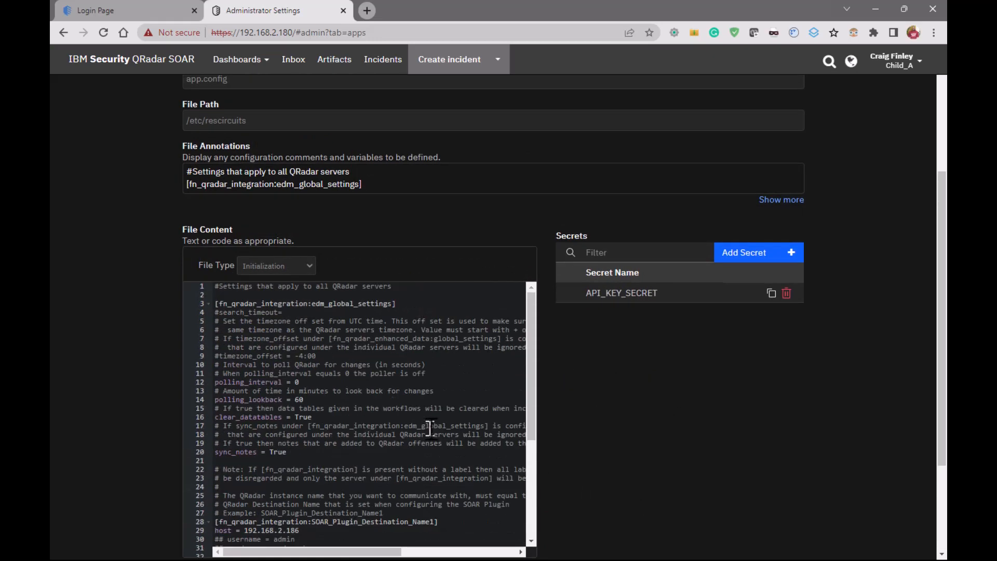
pyautogui.scroll(2, 439, 423)
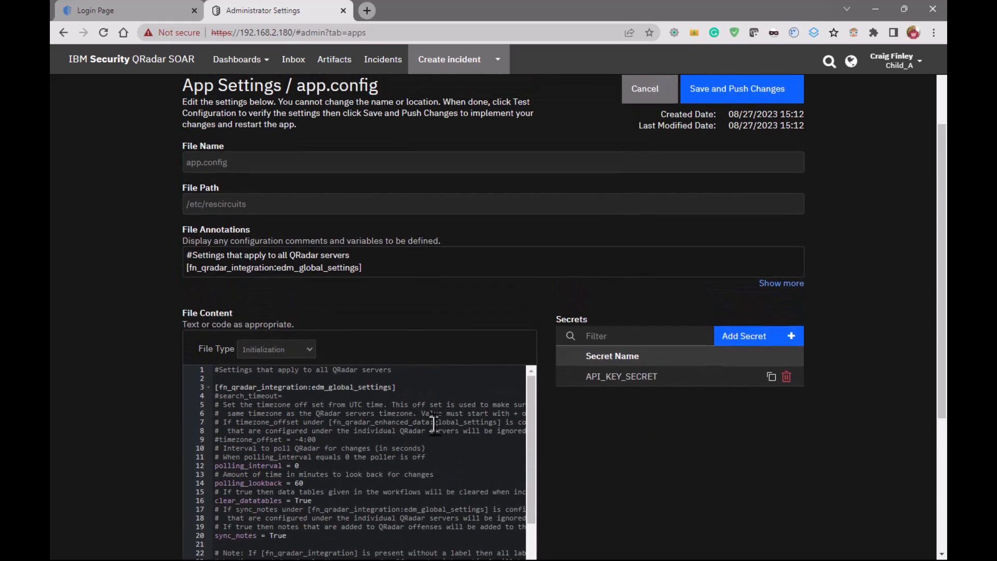
pyautogui.scroll(2, 429, 433)
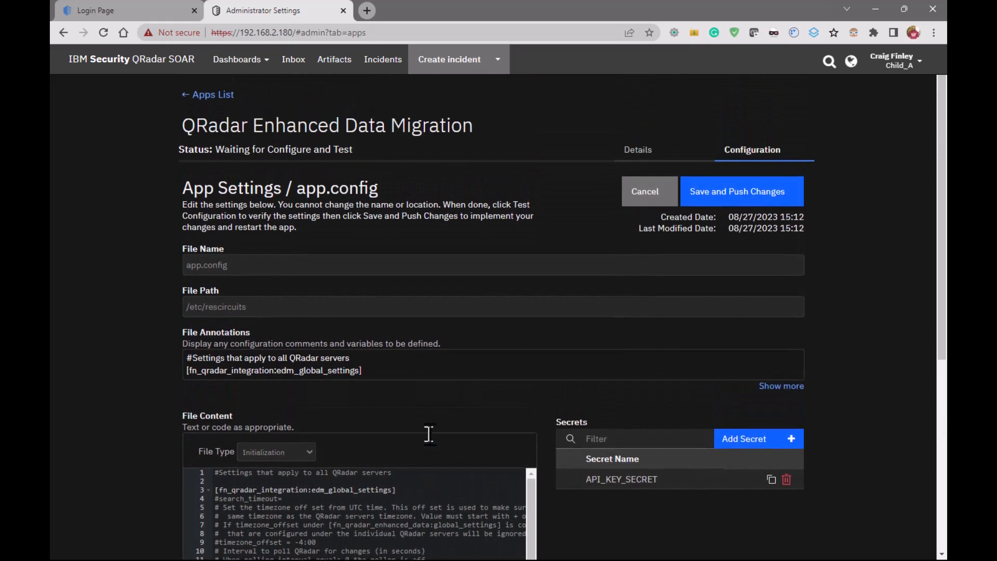
pyautogui.click(727, 193)
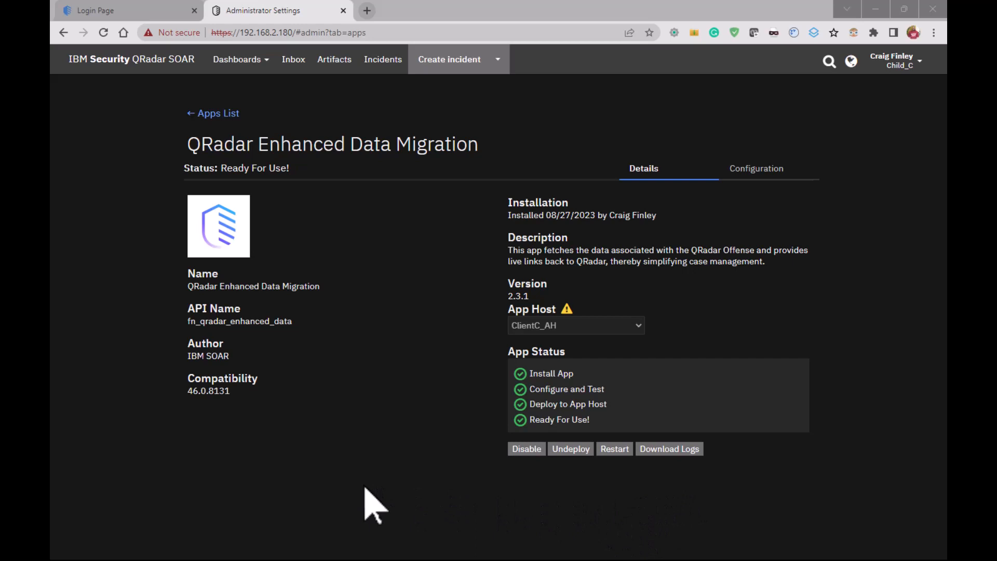
# Switch to the QRadar console, log in with the prefilled credentials, and list all offenses sorted by ascending ID
pyautogui.click(103, 10)
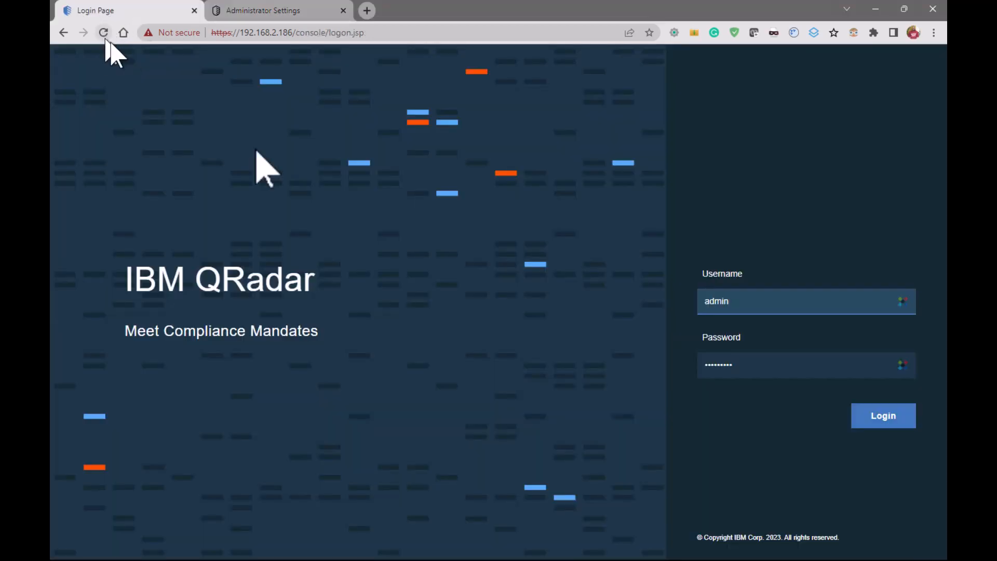
pyautogui.click(890, 422)
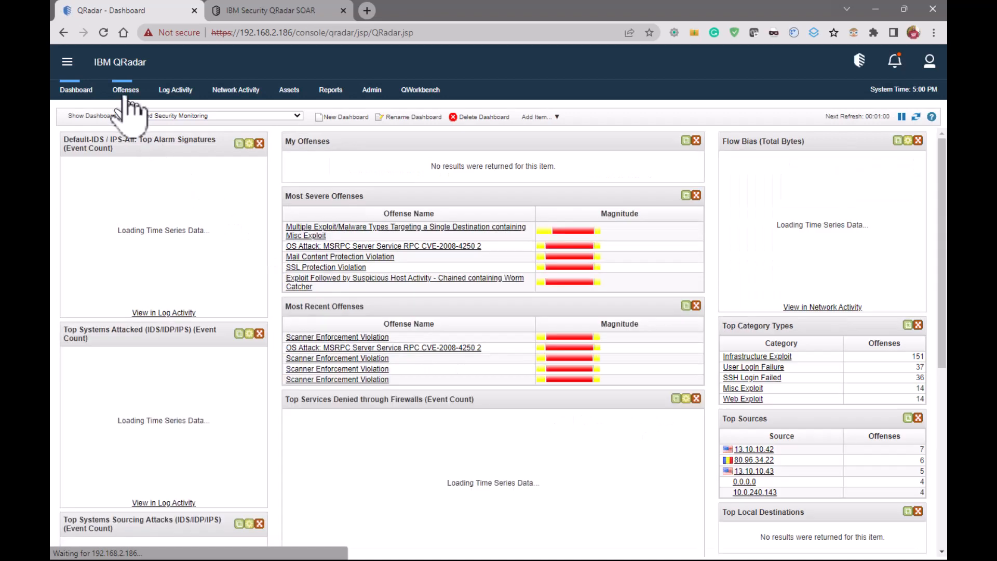
pyautogui.click(125, 91)
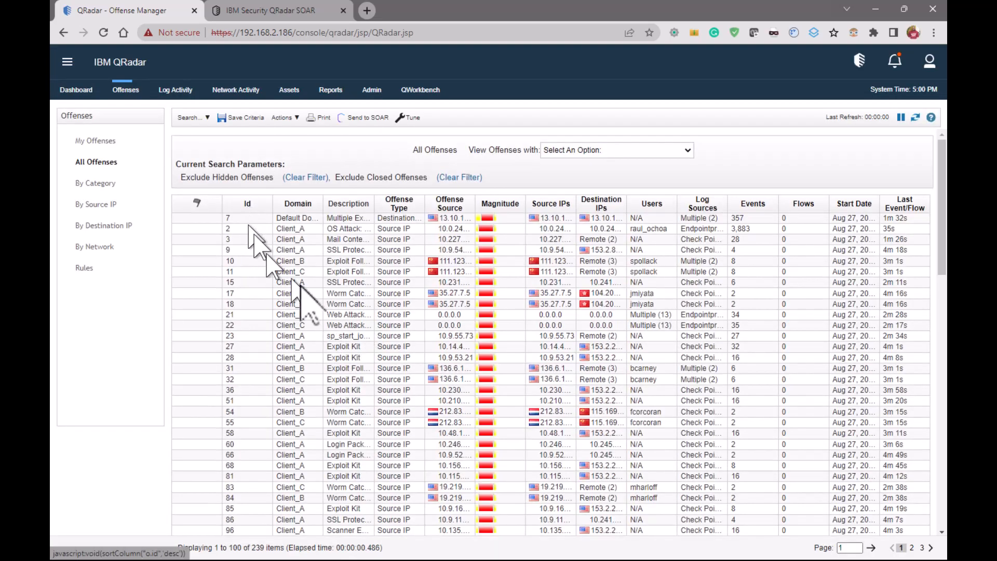
pyautogui.click(249, 204)
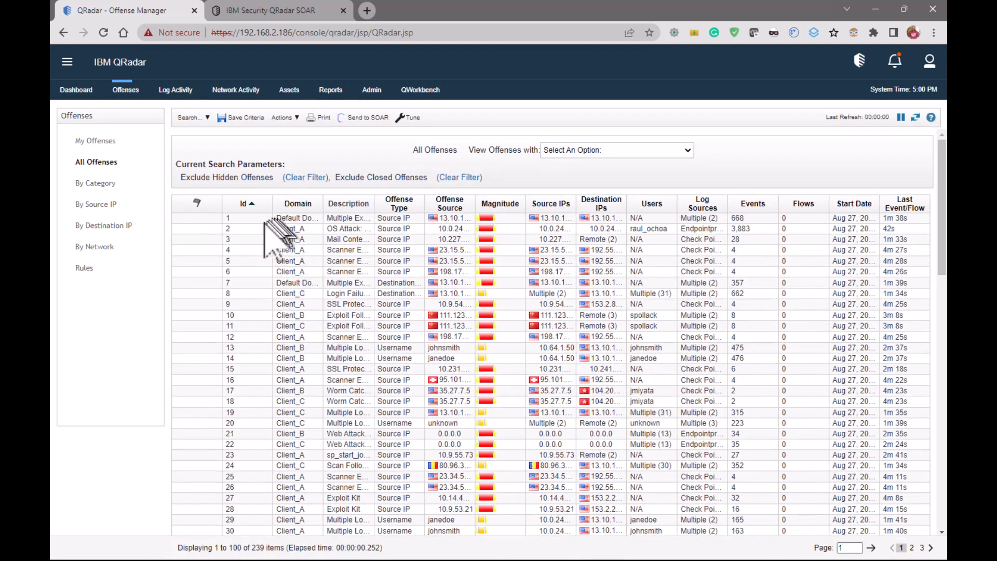
# Send Client_A offense 2 to SOAR using the ClientA_Malware case template
pyautogui.click(252, 228)
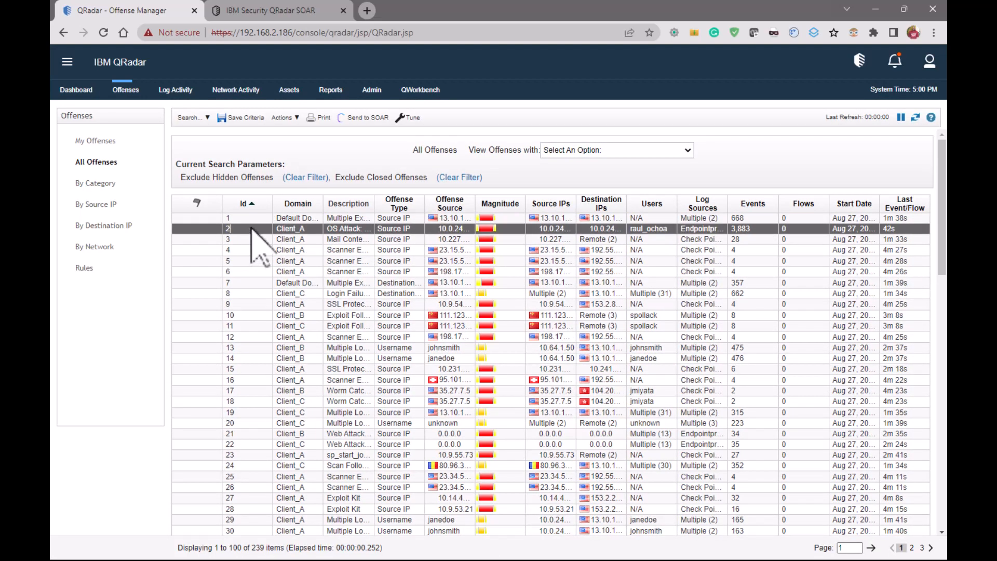
pyautogui.click(366, 118)
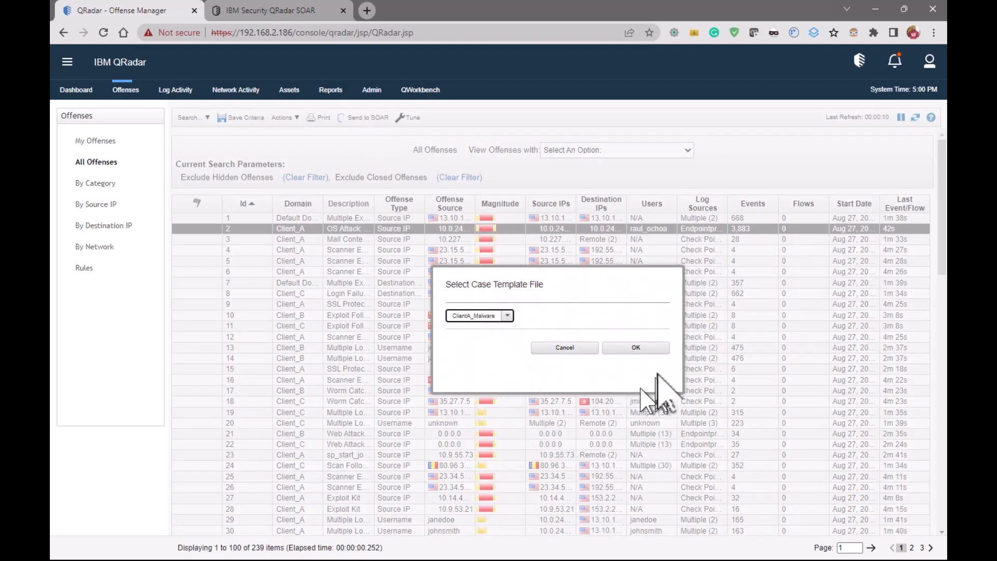
pyautogui.click(650, 349)
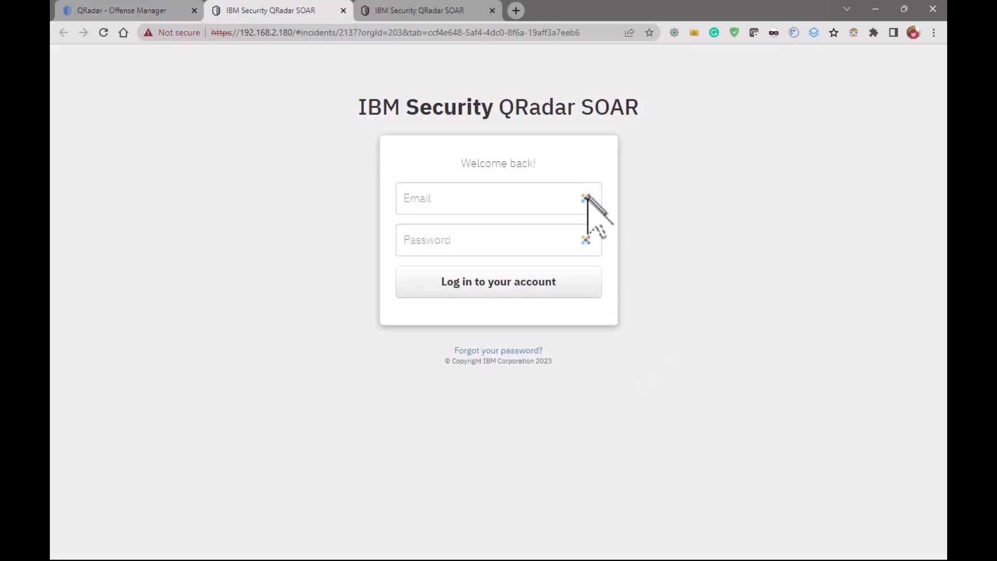
# Log in to QRadar SOAR by filling the e-mail and account password from the last saved login in the password manager
pyautogui.click(586, 198)
pyautogui.moveTo(571, 223)
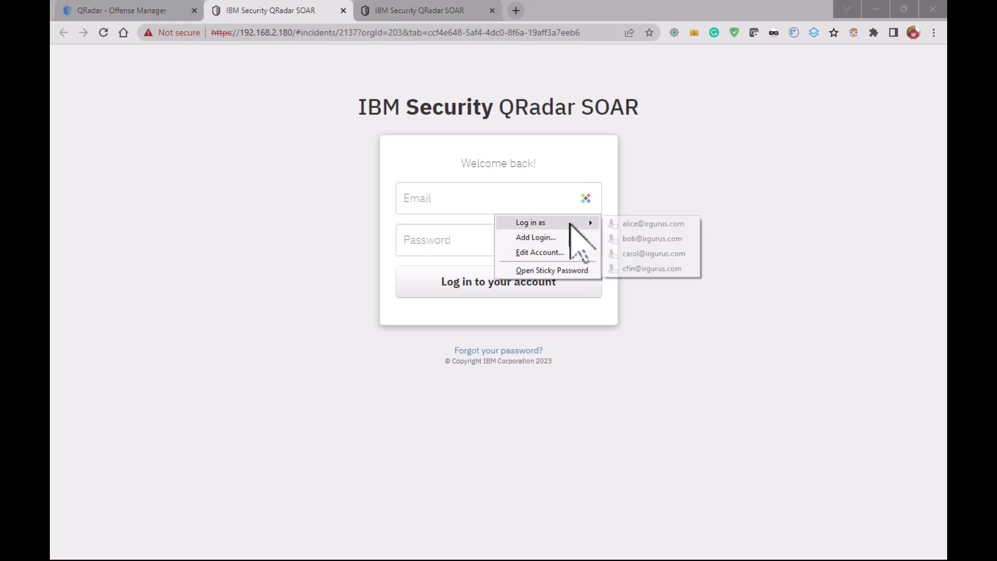
pyautogui.click(666, 269)
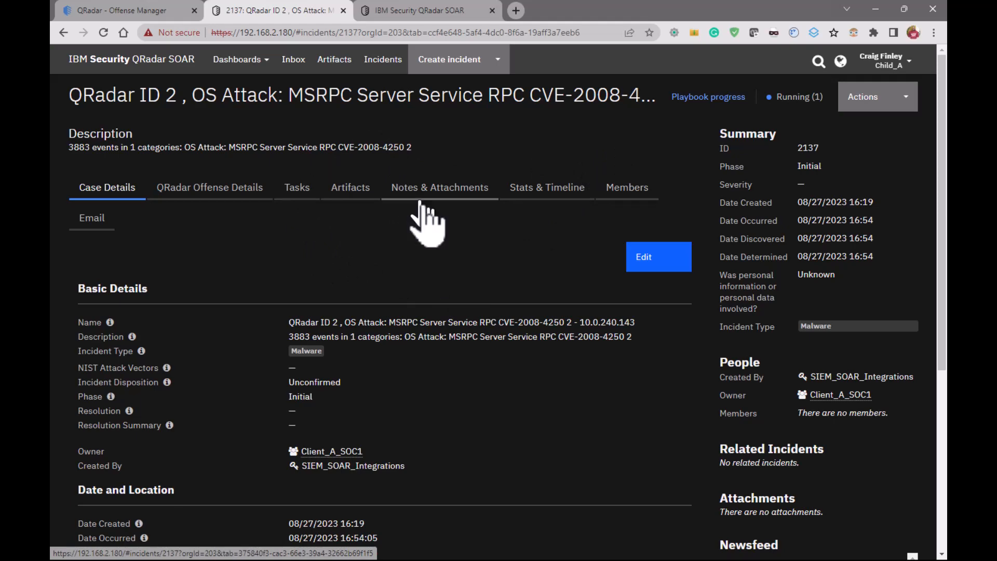
# Open the QRadar ID 2 incident from the Activity Dashboard news feed and view its tasks
pyautogui.click(238, 59)
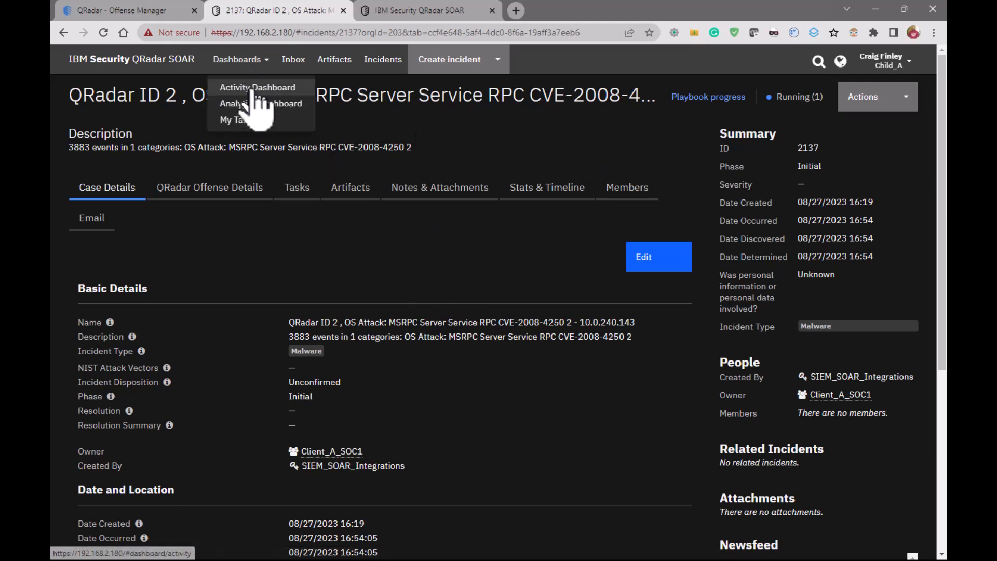
pyautogui.click(252, 86)
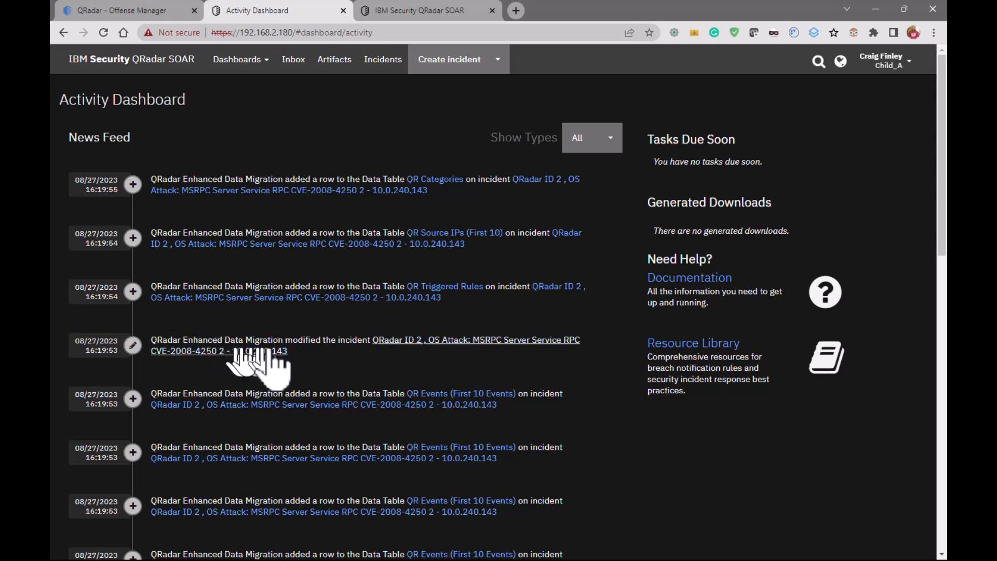
pyautogui.click(374, 192)
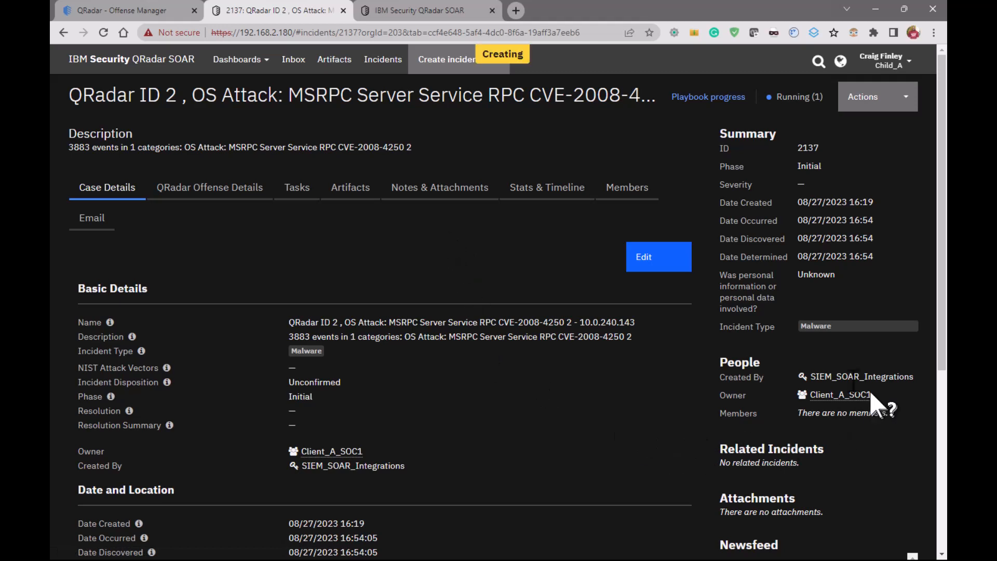
pyautogui.click(297, 192)
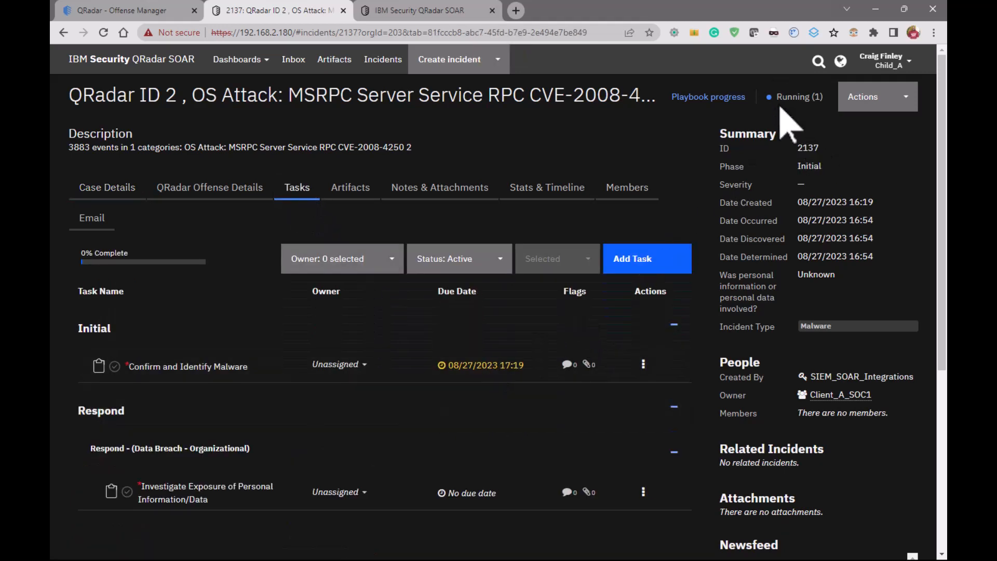
# Examine the incident's QRadar offense details, including the events, triggered rules, destination IPs, source IPs and categories tables
pyautogui.click(217, 191)
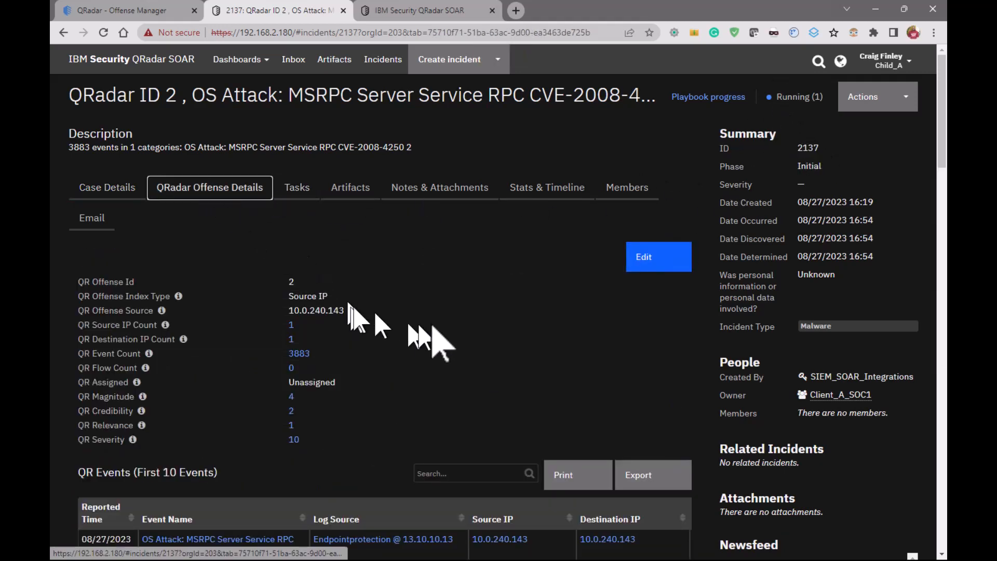
pyautogui.scroll(-1, 447, 332)
pyautogui.scroll(-10, 456, 338)
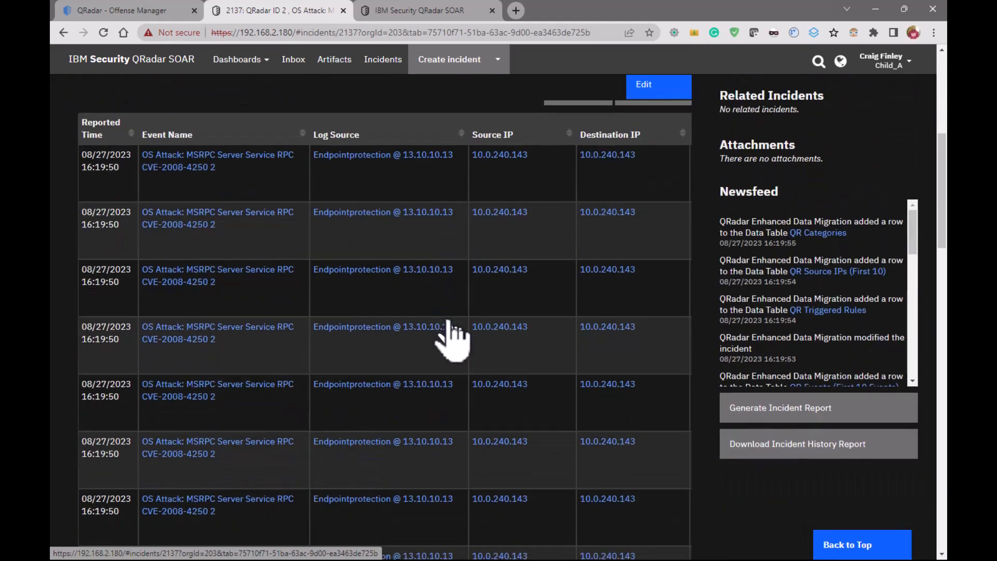
pyautogui.scroll(-7, 450, 325)
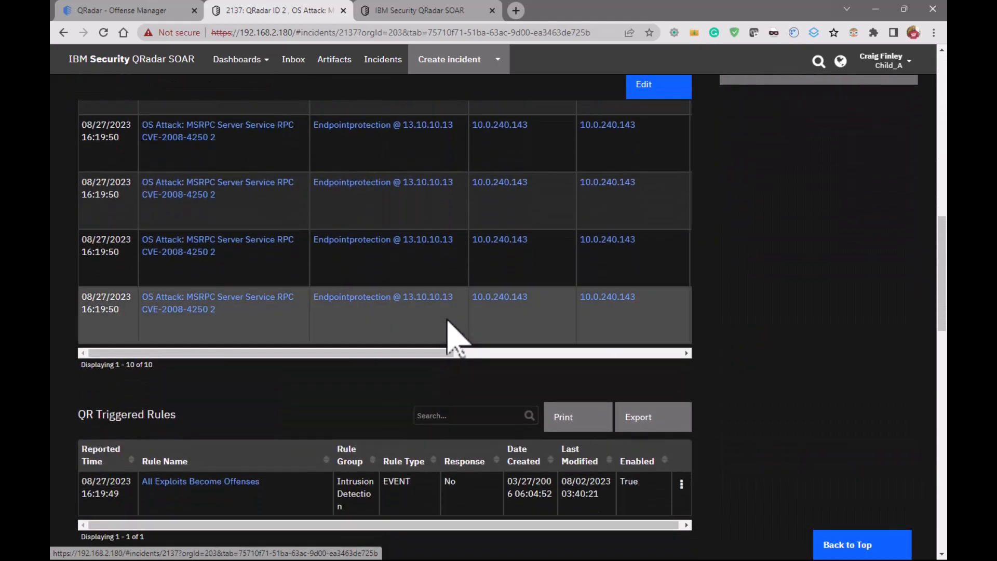
pyautogui.scroll(-7, 450, 337)
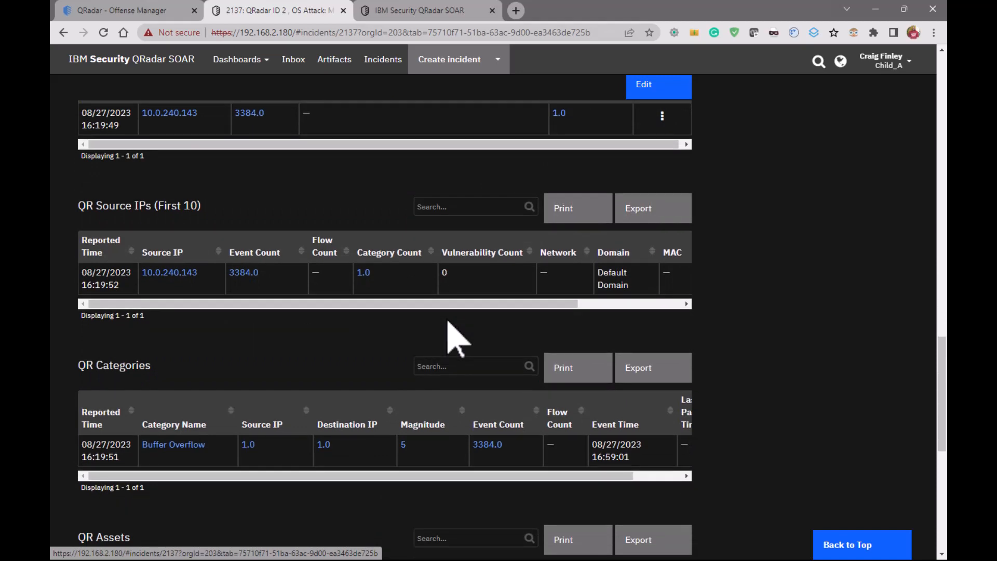
pyautogui.scroll(-3, 448, 322)
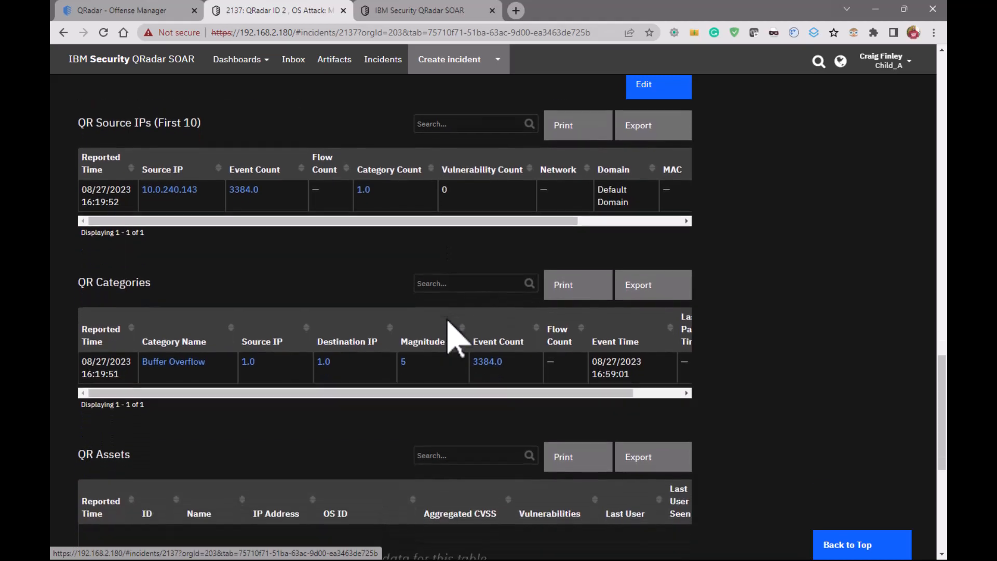
pyautogui.scroll(7, 450, 338)
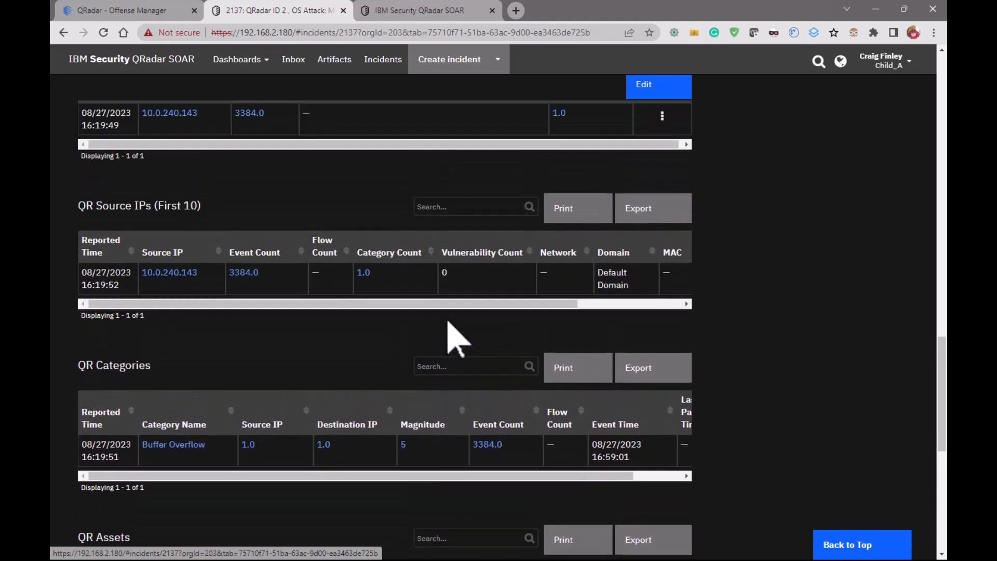
pyautogui.scroll(5, 447, 321)
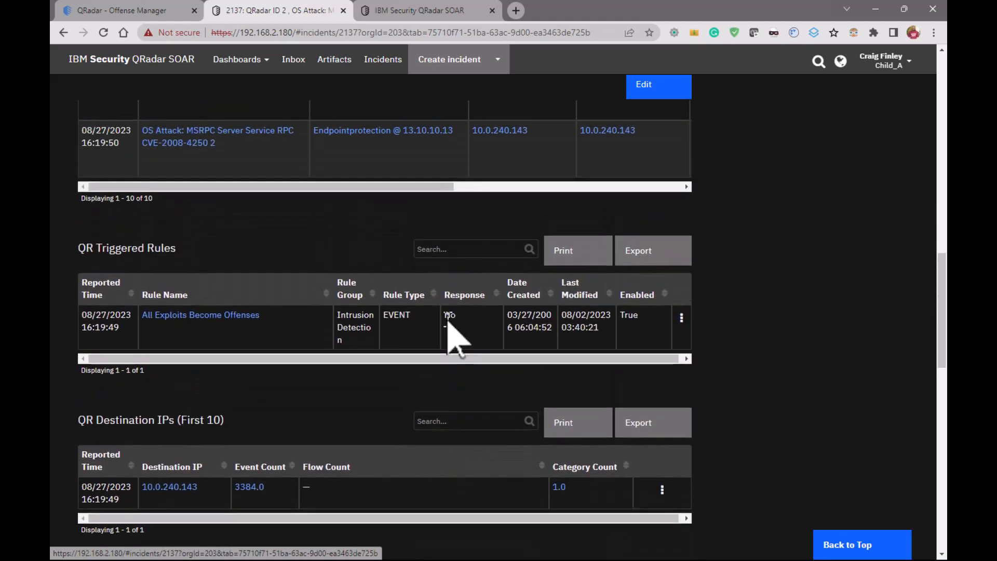
pyautogui.scroll(15, 447, 322)
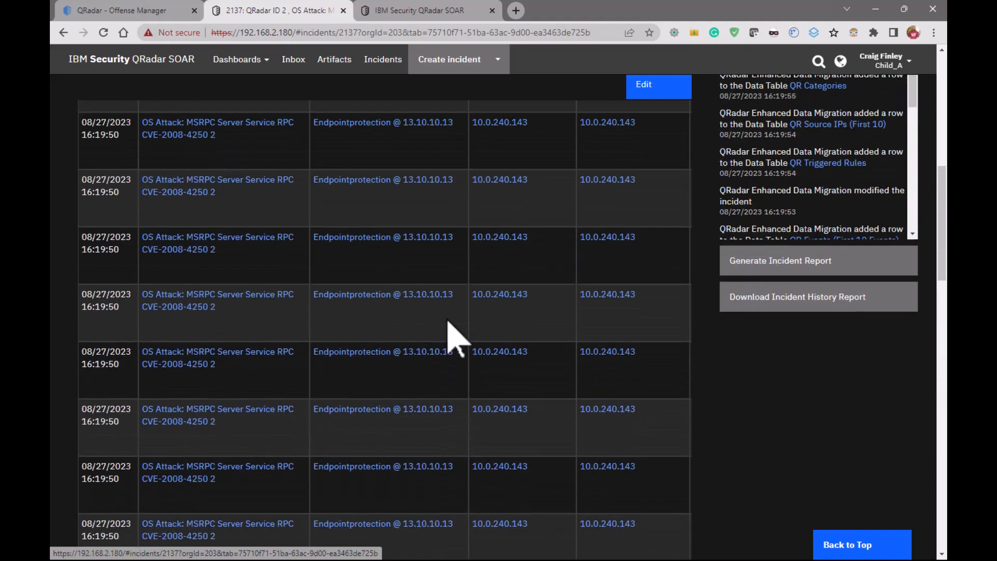
pyautogui.scroll(3, 455, 339)
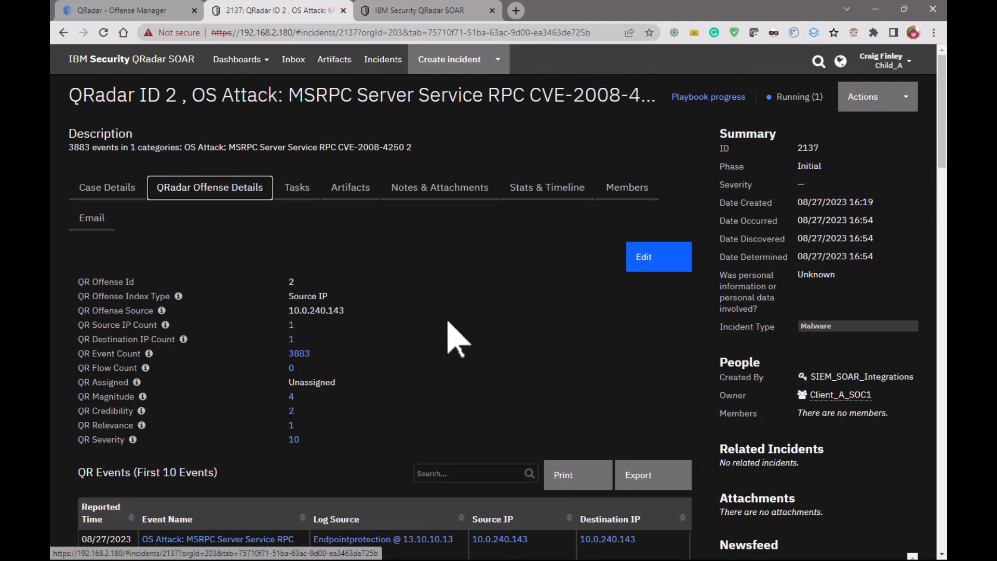